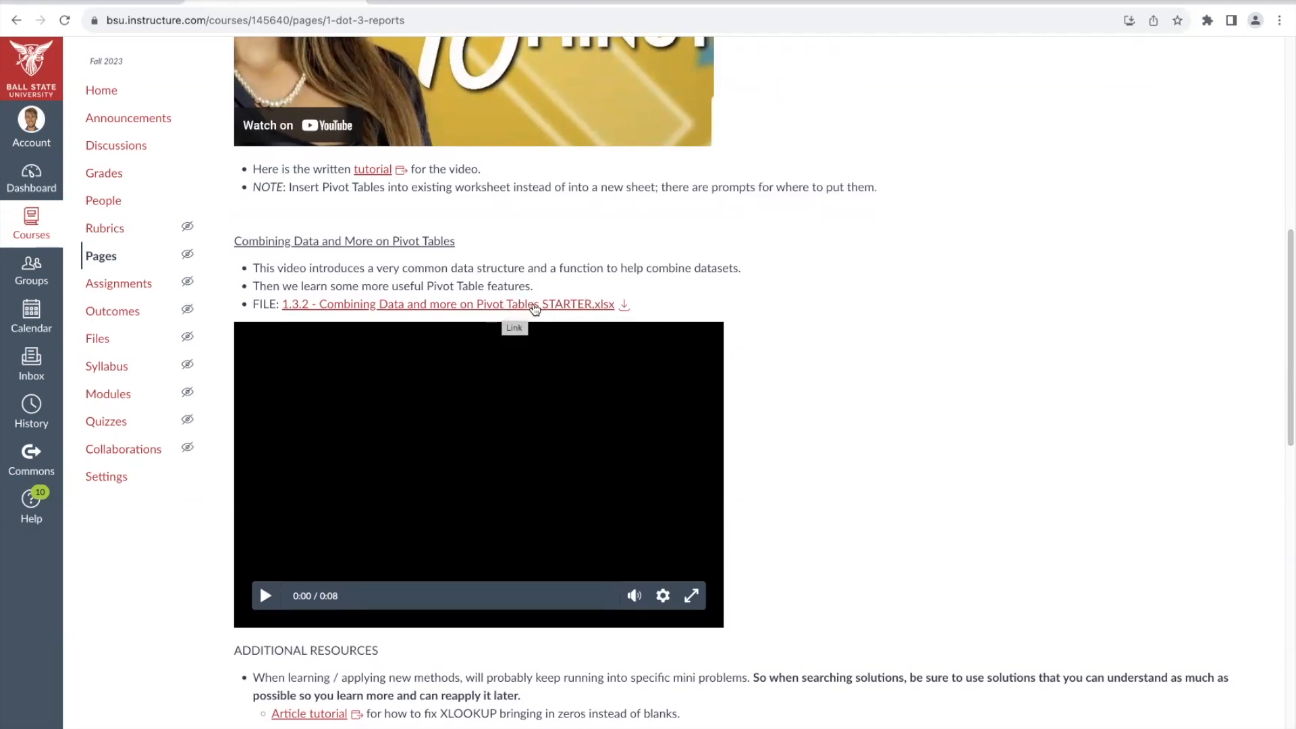
Download "1.3.2 - Combining Data and more on Pivot Tables STARTER.xlsx" from the course page and switch to the workbook in Excel
{"action": "left_click", "coordinate": [550, 306]}
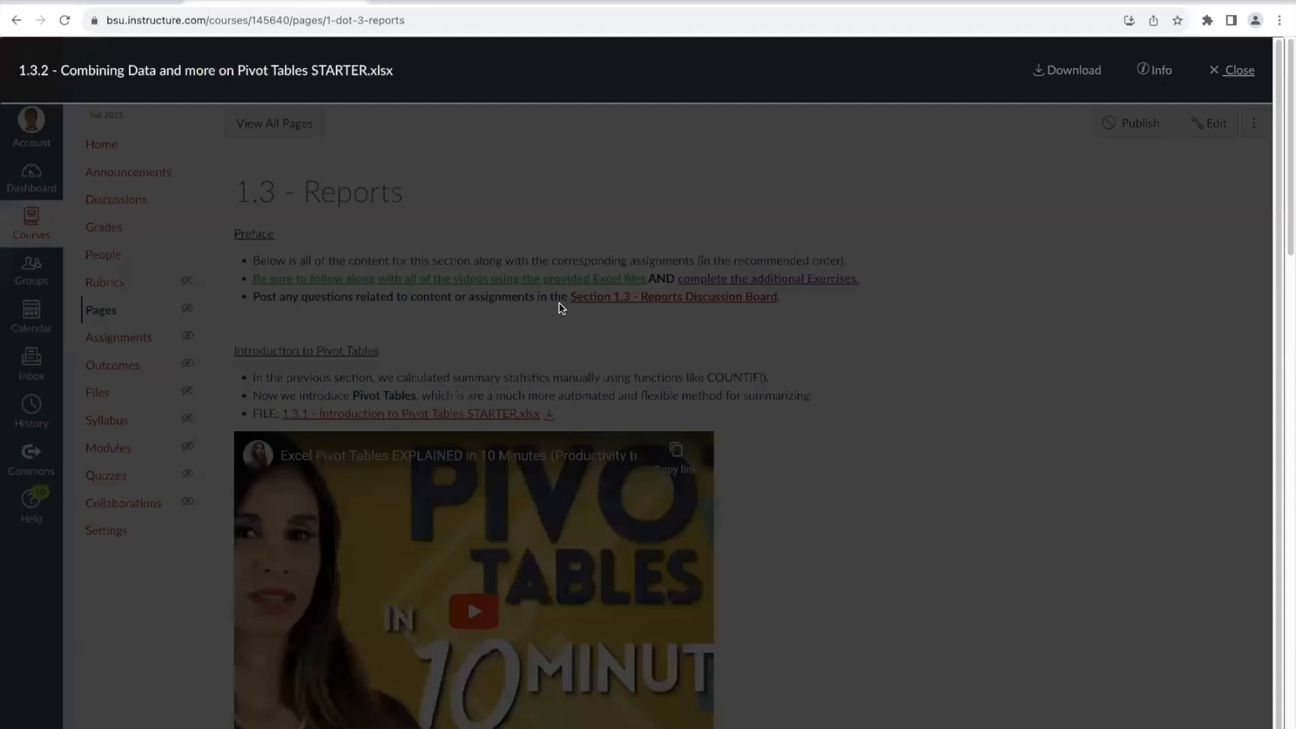
{"action": "left_click", "coordinate": [1062, 78]}
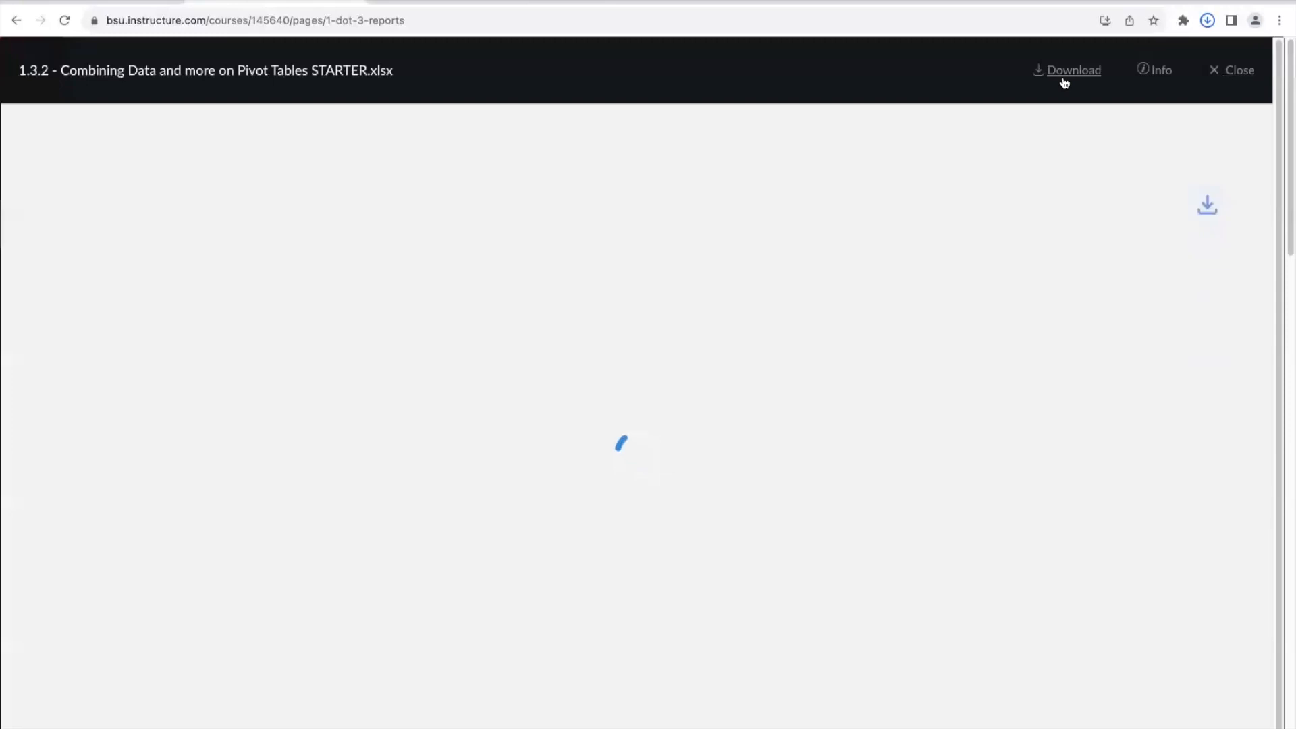
{"action": "key", "text": "ctrl+Up"}
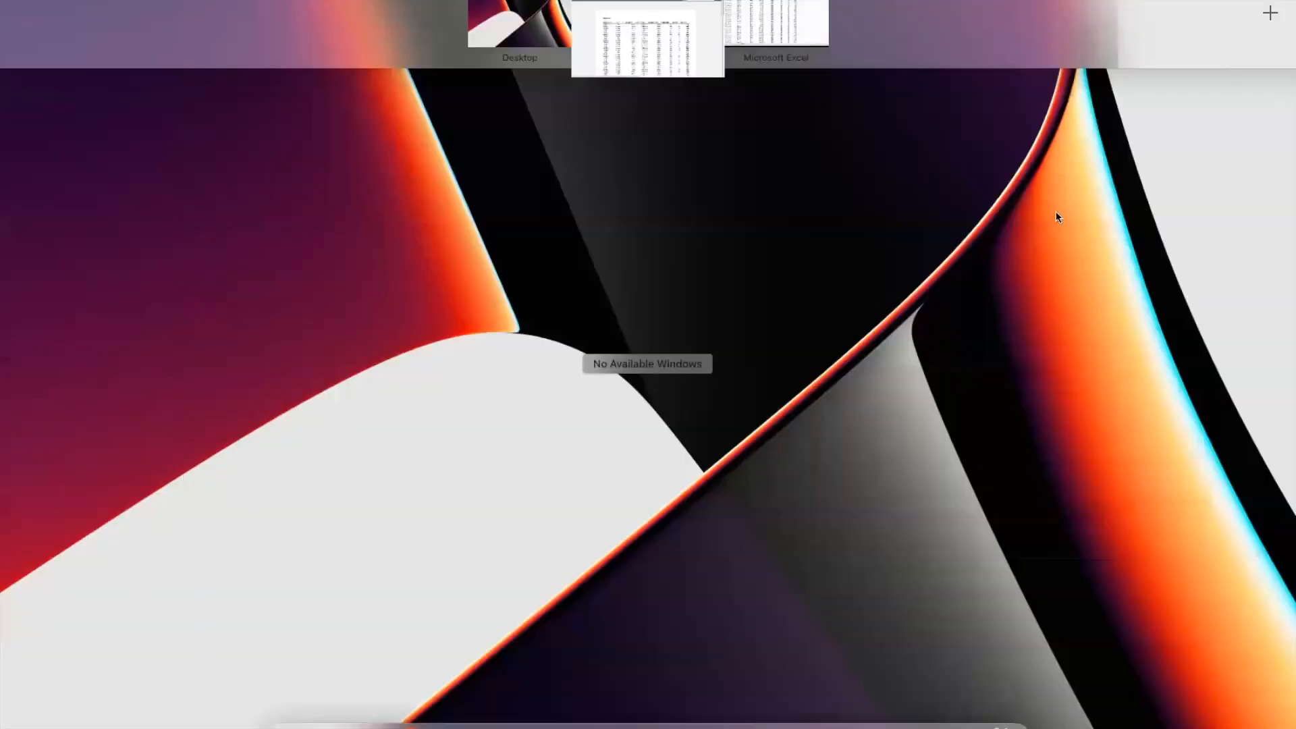
{"action": "left_click", "coordinate": [682, 23]}
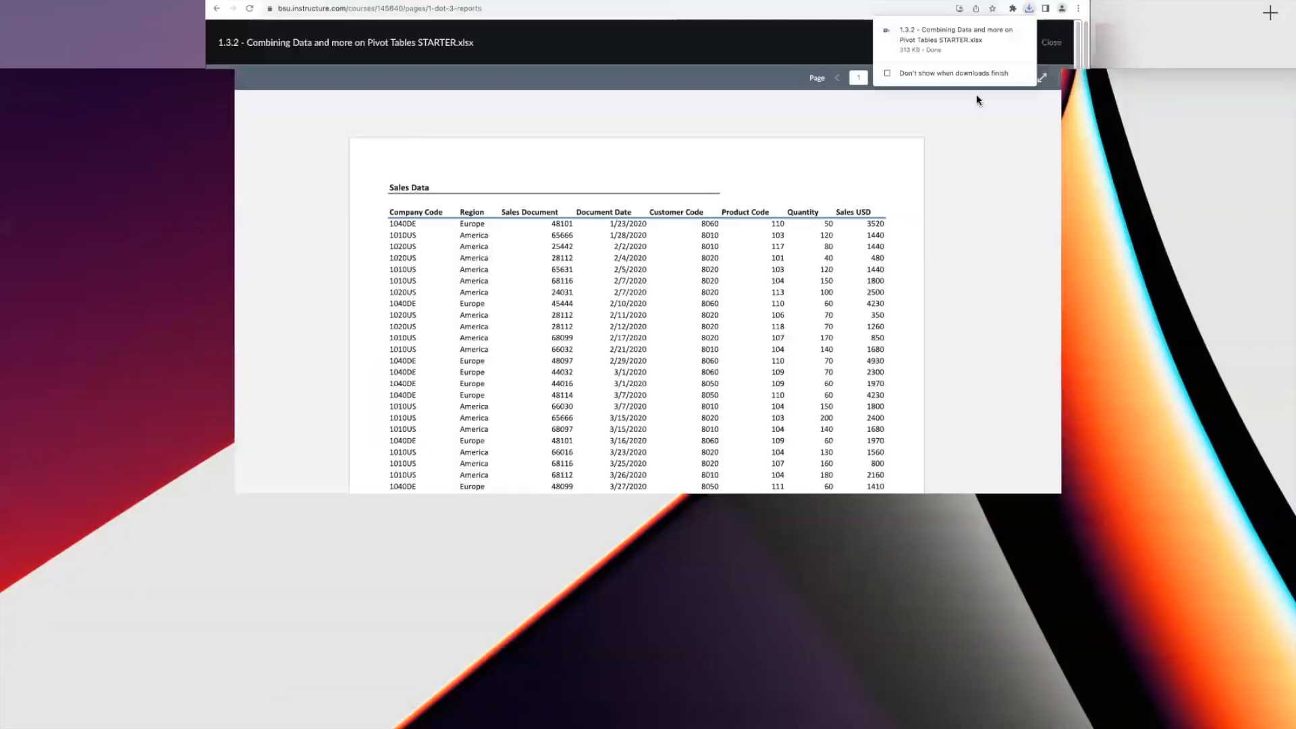
{"action": "left_click", "coordinate": [1230, 77]}
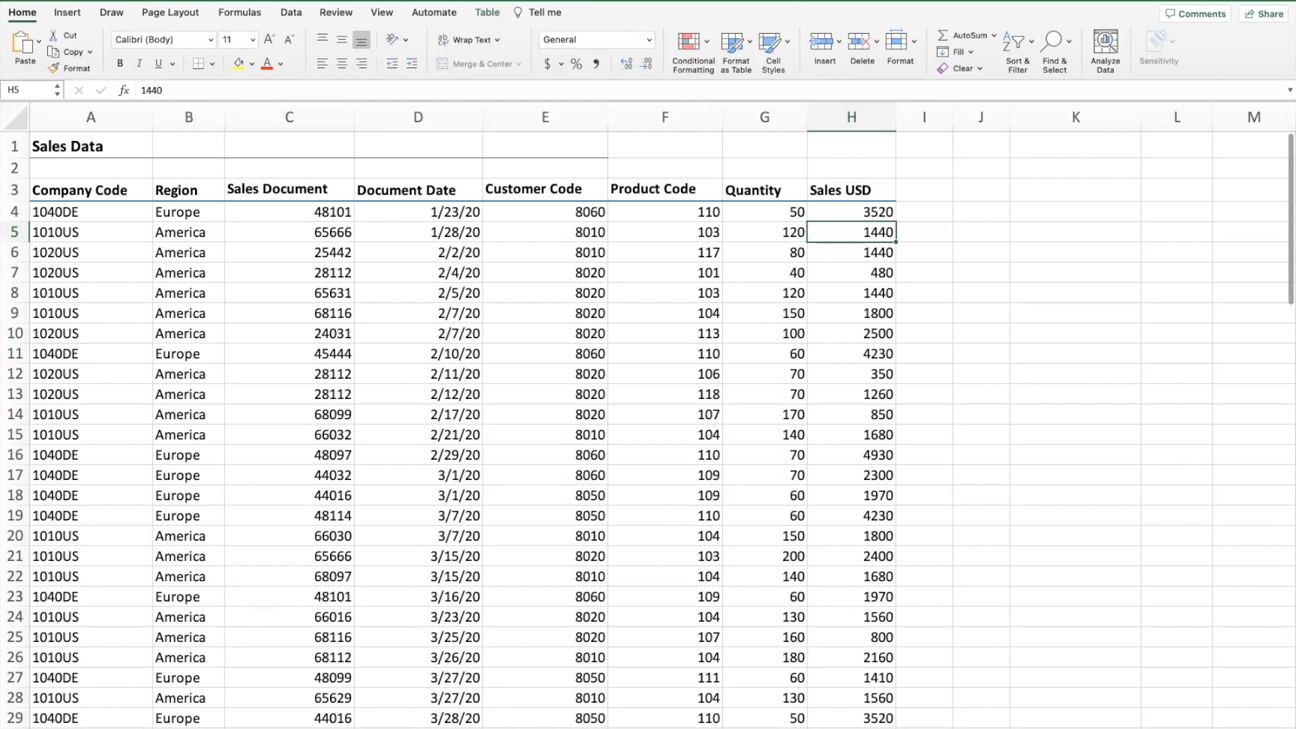
Look through the Sales Data sheet, the Master Data tables and the report sheet's pivot table instructions
{"action": "scroll", "coordinate": [191, 558], "scroll_direction": "down", "scroll_amount": 1}
{"action": "scroll", "coordinate": [191, 558], "scroll_direction": "up", "scroll_amount": 1}
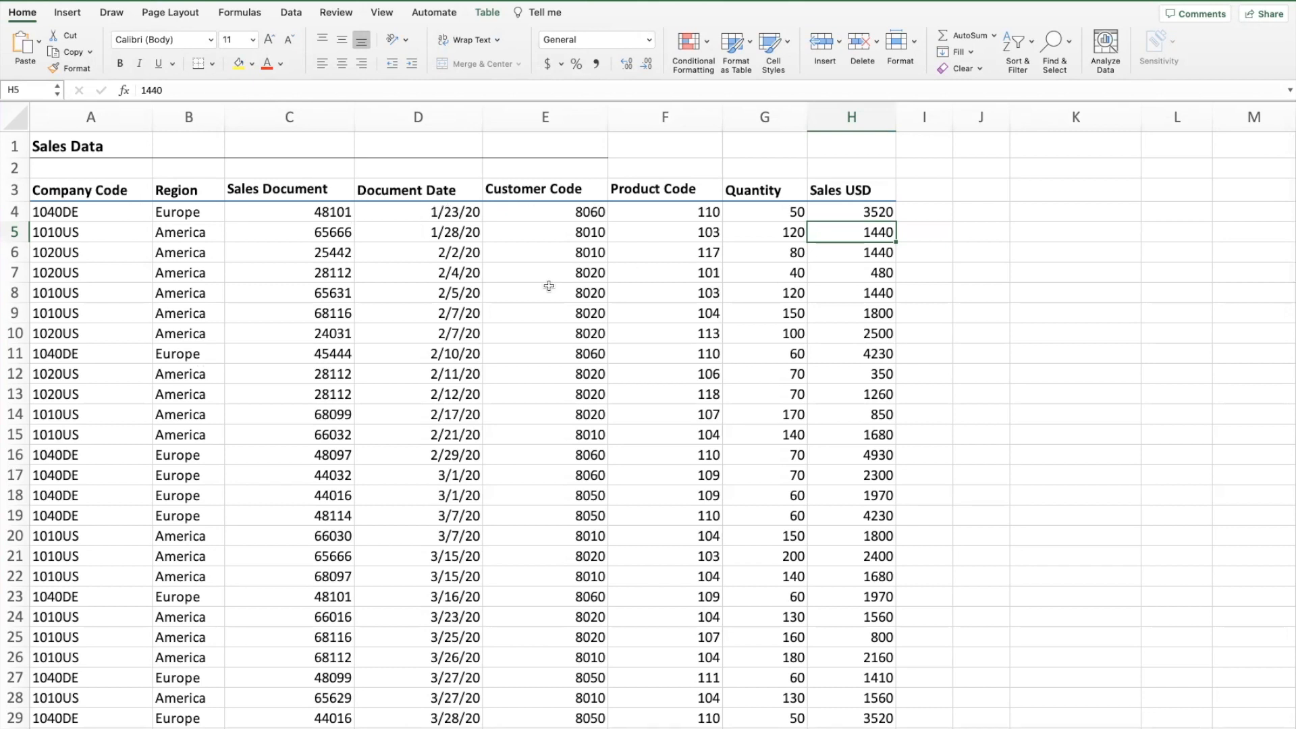
{"action": "left_click", "coordinate": [168, 728]}
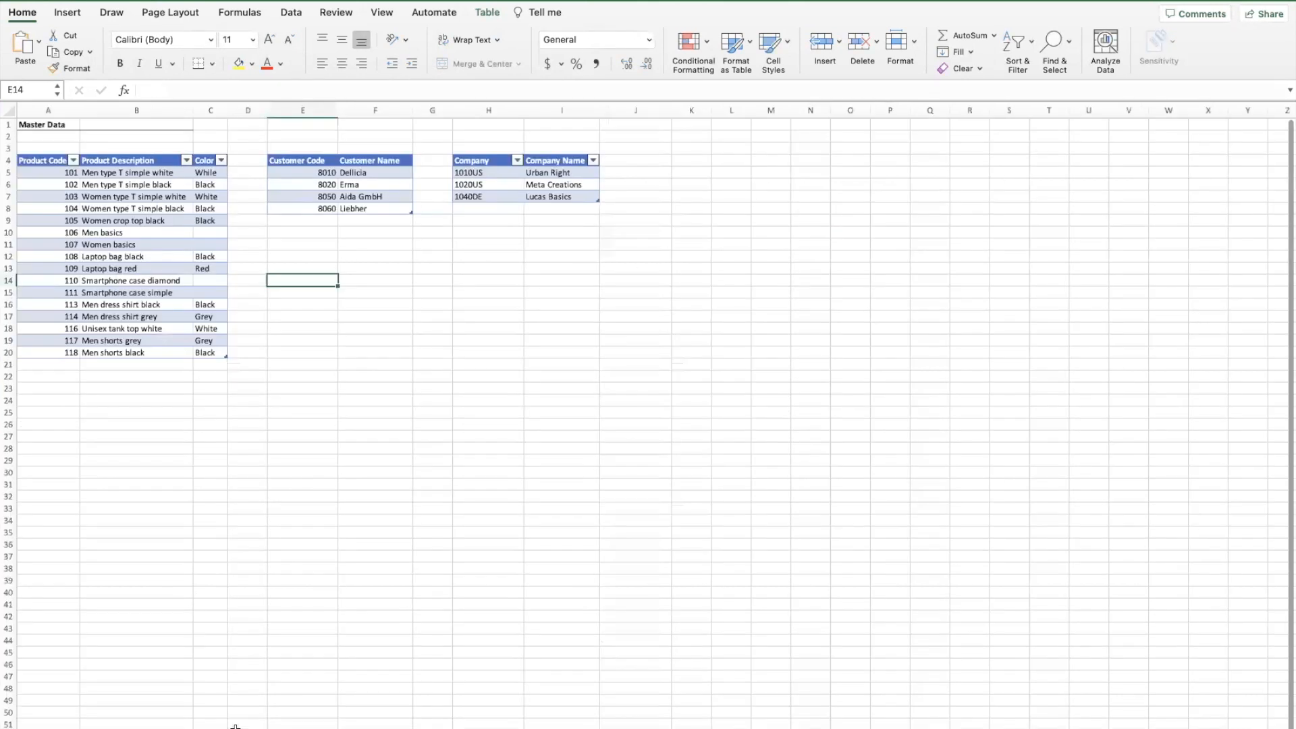
{"action": "scroll", "coordinate": [457, 472], "scroll_direction": "up", "scroll_amount": 3}
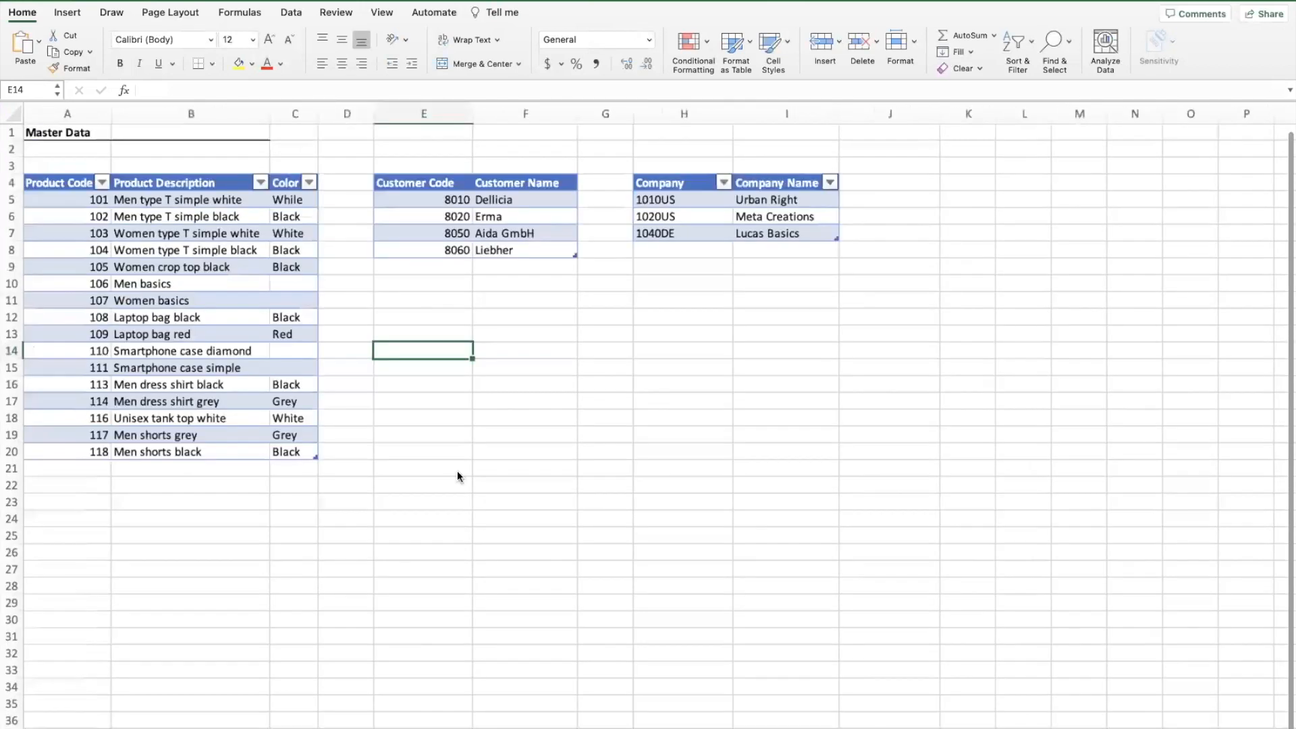
{"action": "scroll", "coordinate": [457, 477], "scroll_direction": "up", "scroll_amount": 1}
{"action": "left_click", "coordinate": [278, 728]}
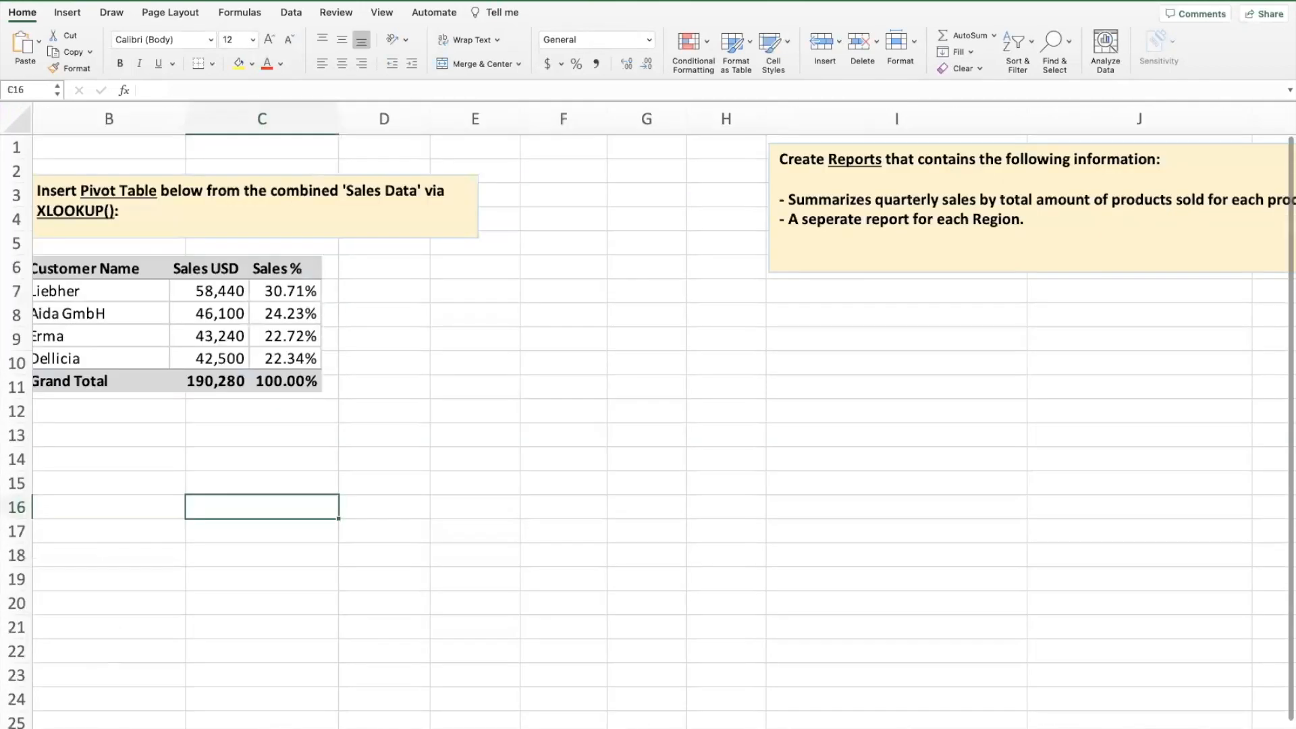
{"action": "scroll", "coordinate": [433, 602], "scroll_direction": "left", "scroll_amount": 2}
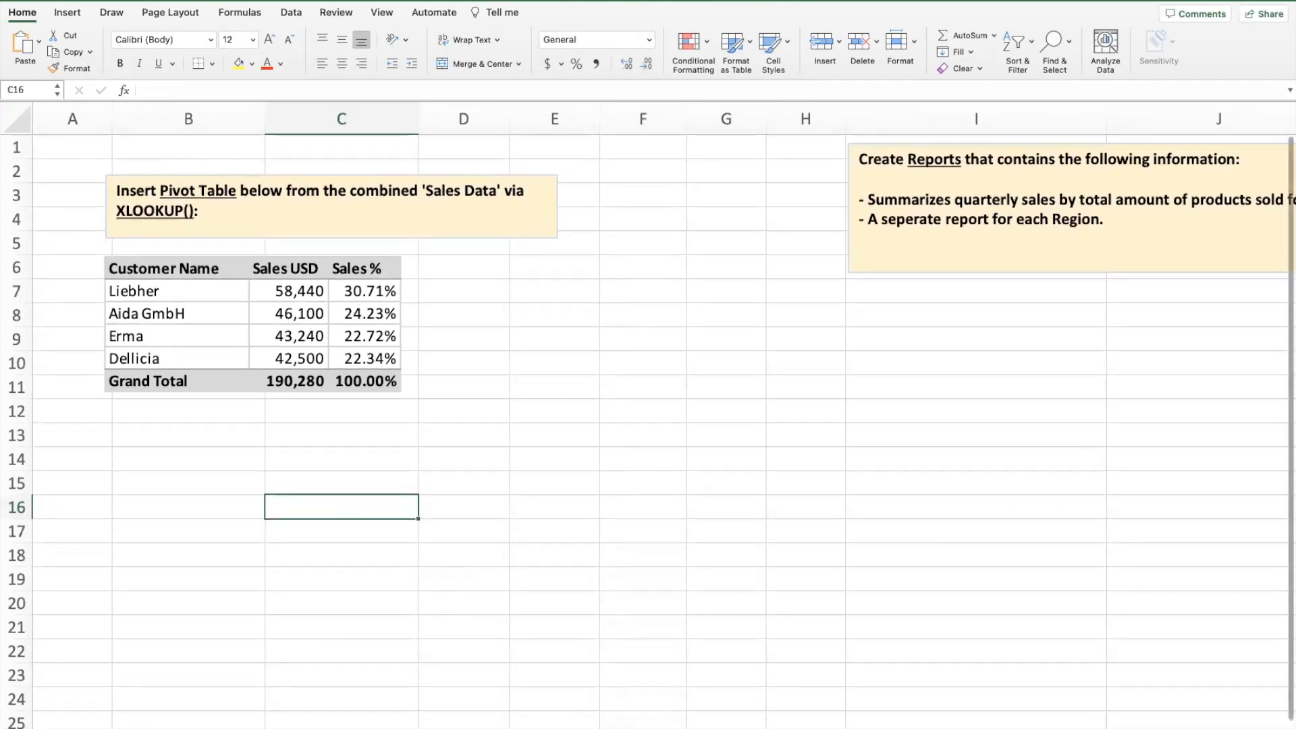
Examine the code columns and table name in Sales Data, and compare them with the Master Data tables and the sample customer pivot table
{"action": "left_click", "coordinate": [135, 728]}
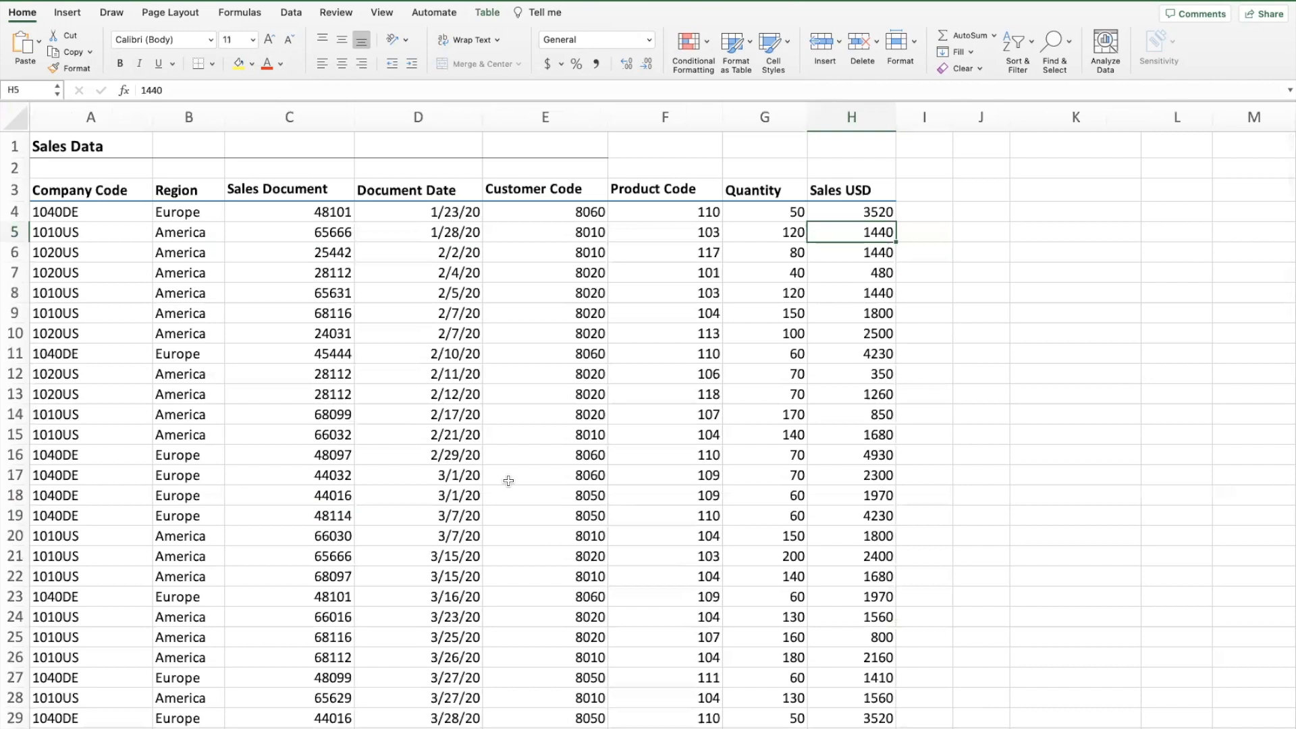
{"action": "left_click", "coordinate": [133, 199]}
{"action": "left_click", "coordinate": [532, 192]}
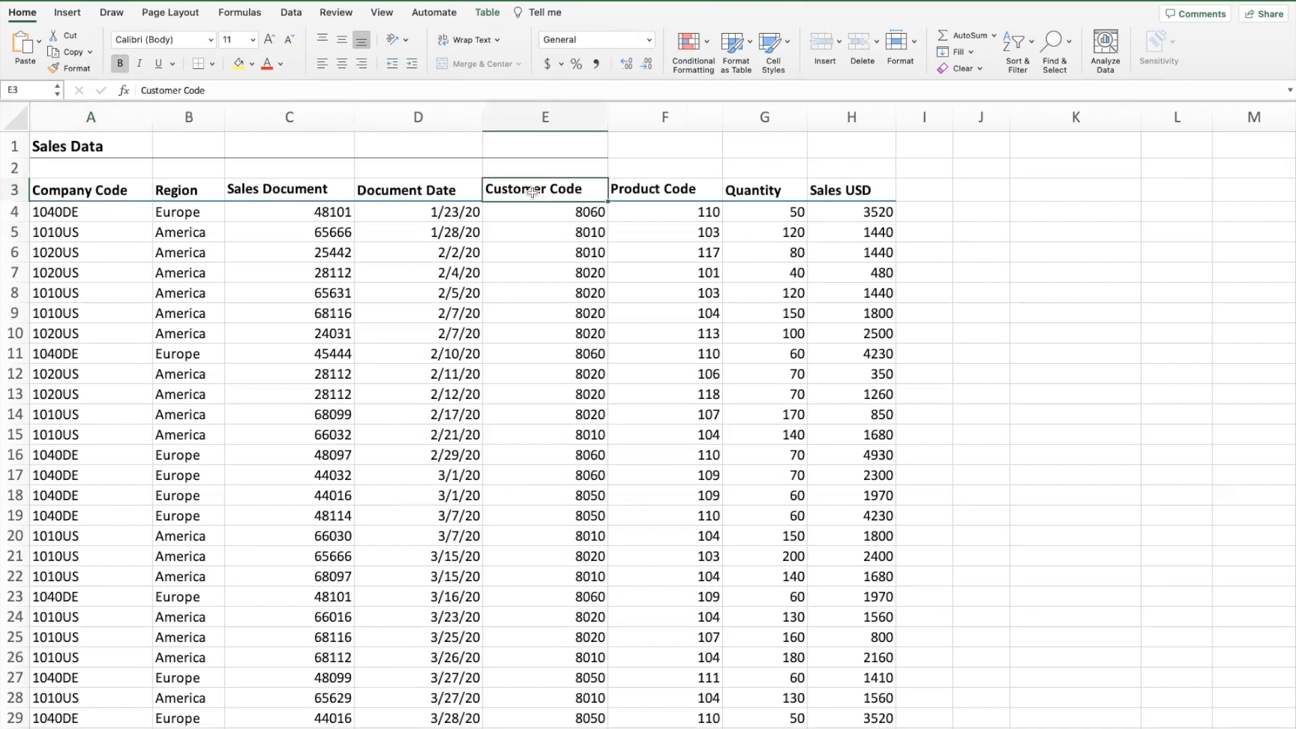
{"action": "left_click", "coordinate": [665, 200]}
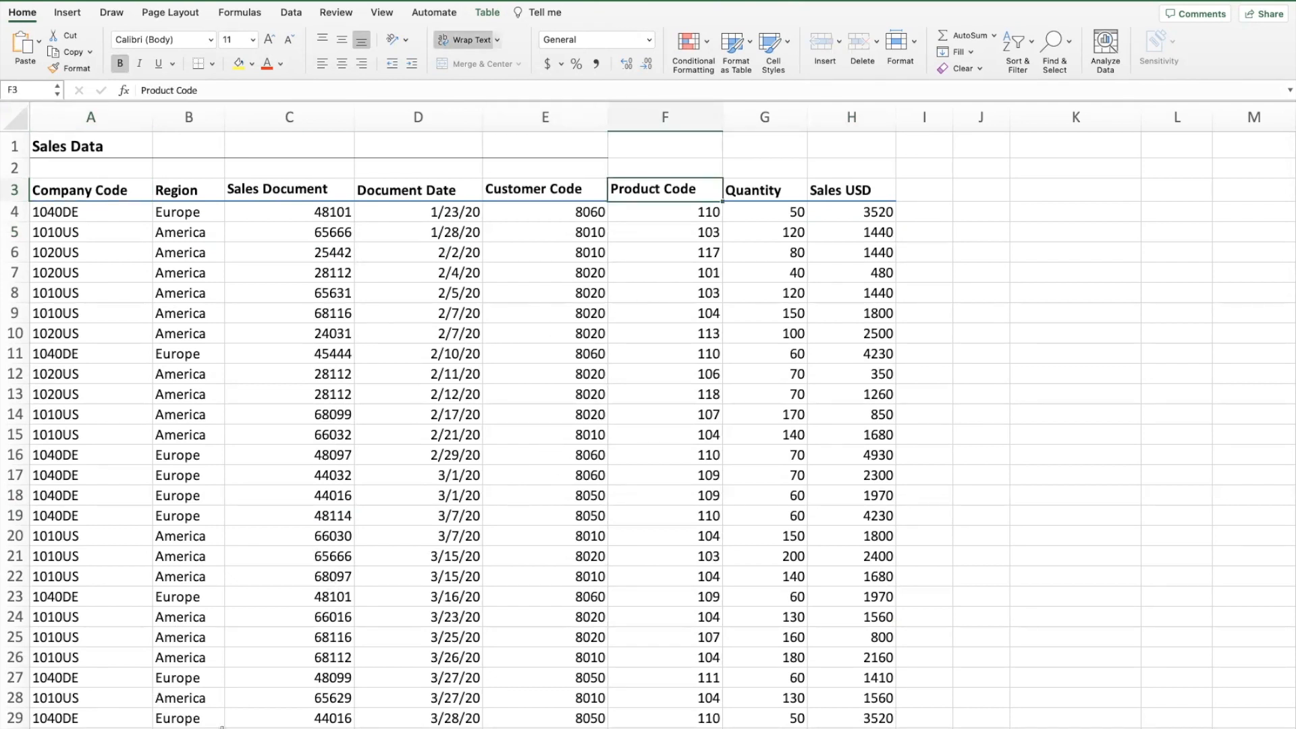
{"action": "left_click", "coordinate": [478, 11]}
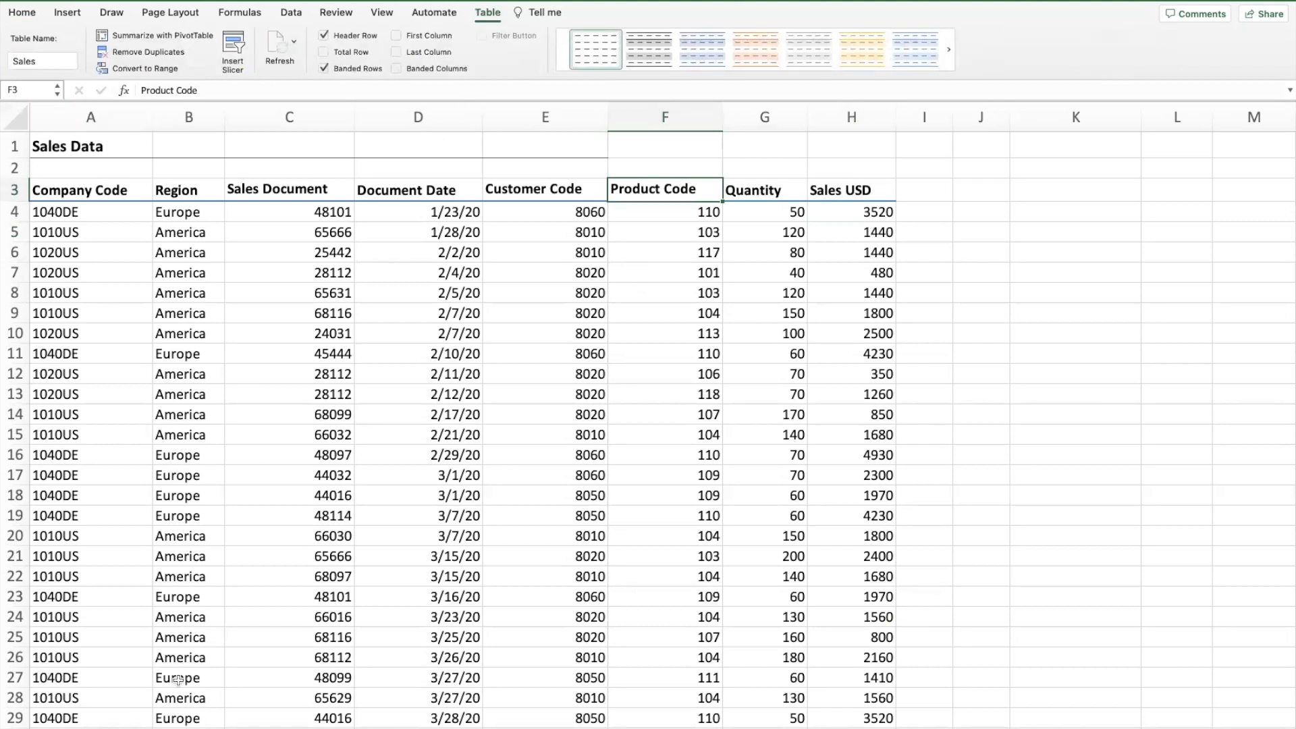
{"action": "left_click", "coordinate": [220, 727]}
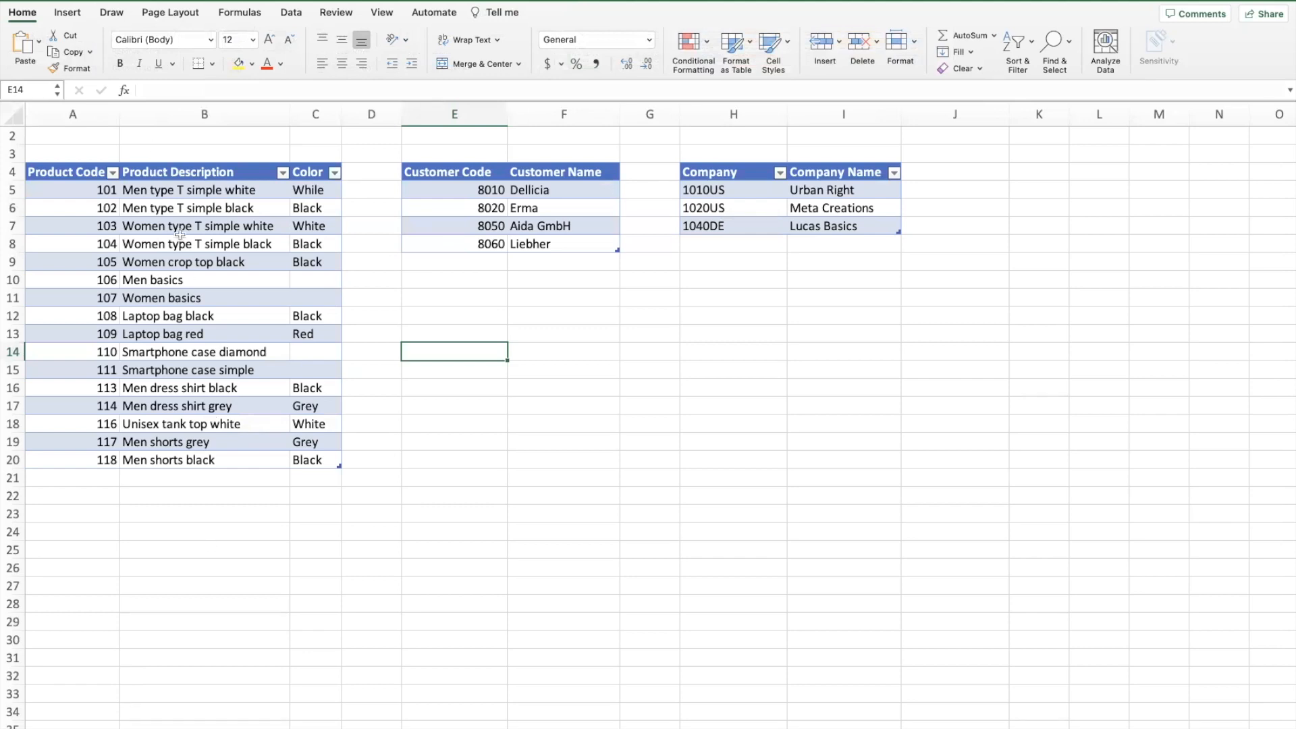
{"action": "left_click", "coordinate": [162, 190]}
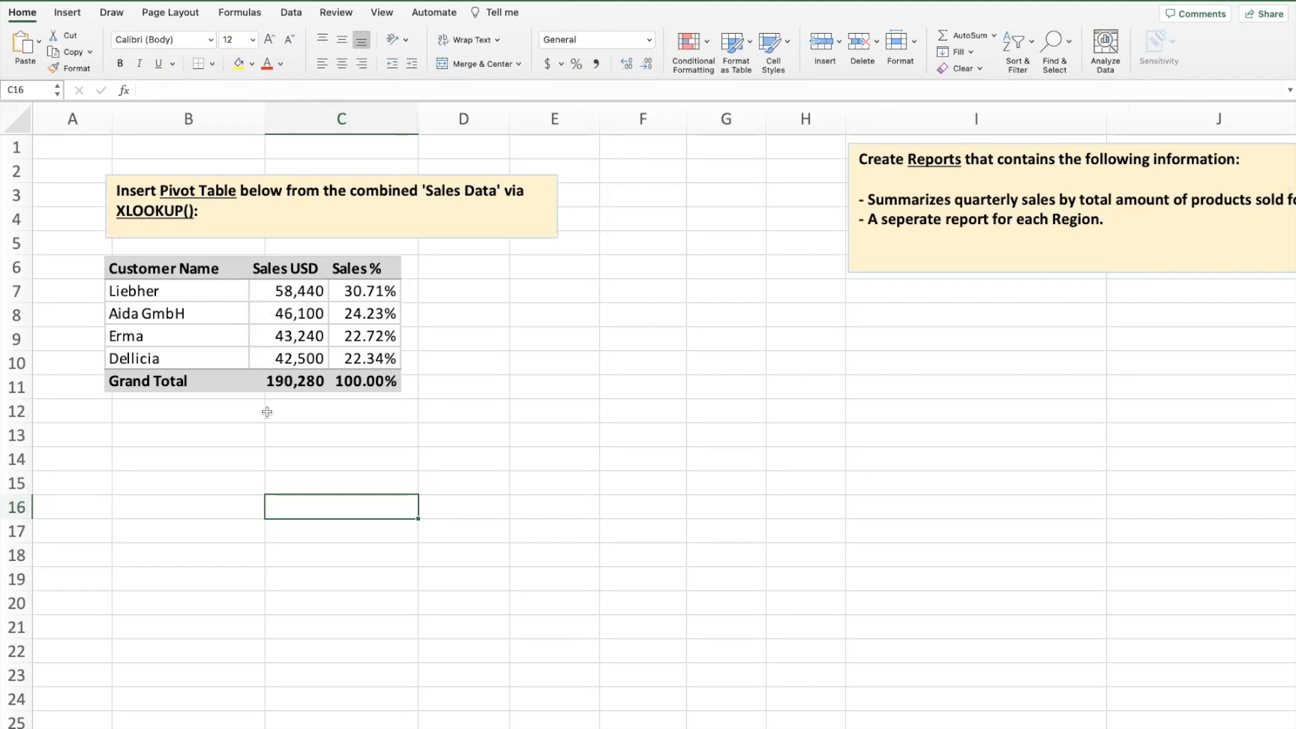
{"action": "key", "text": "ctrl+Page_Up"}
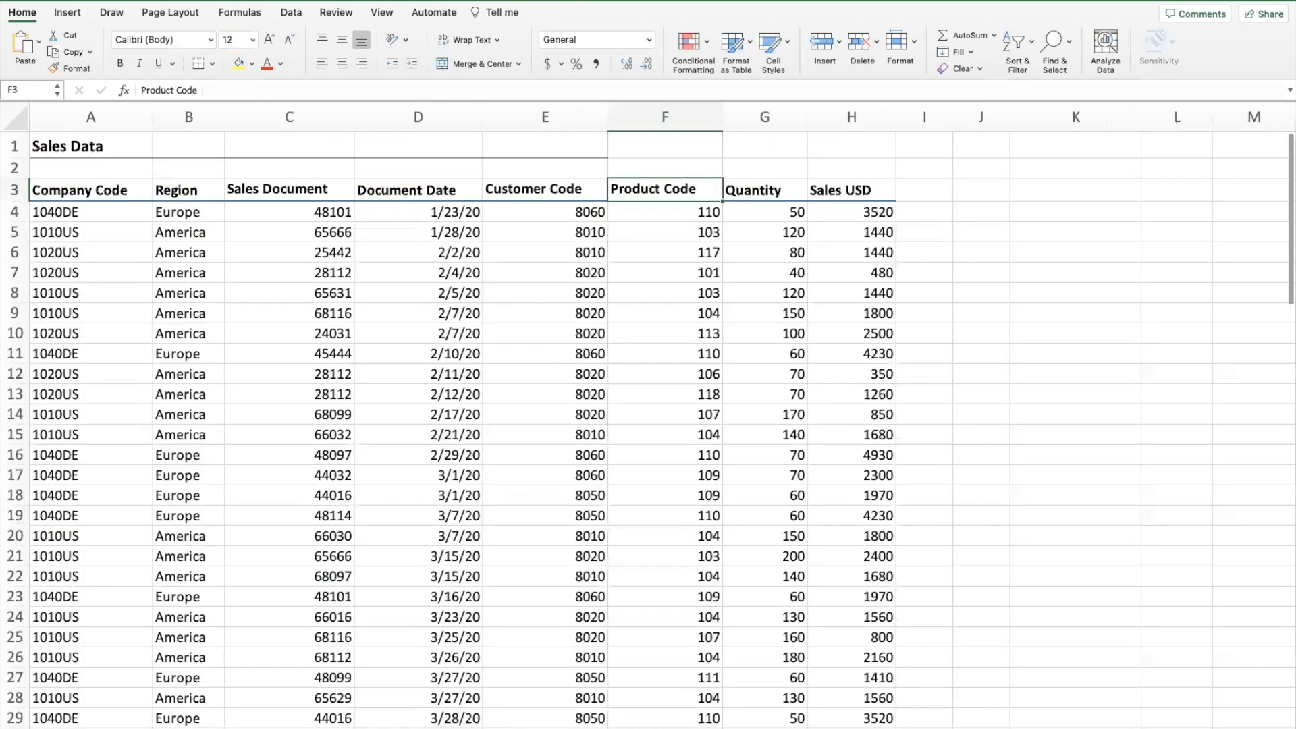
{"action": "key", "text": "ctrl+Page_Down"}
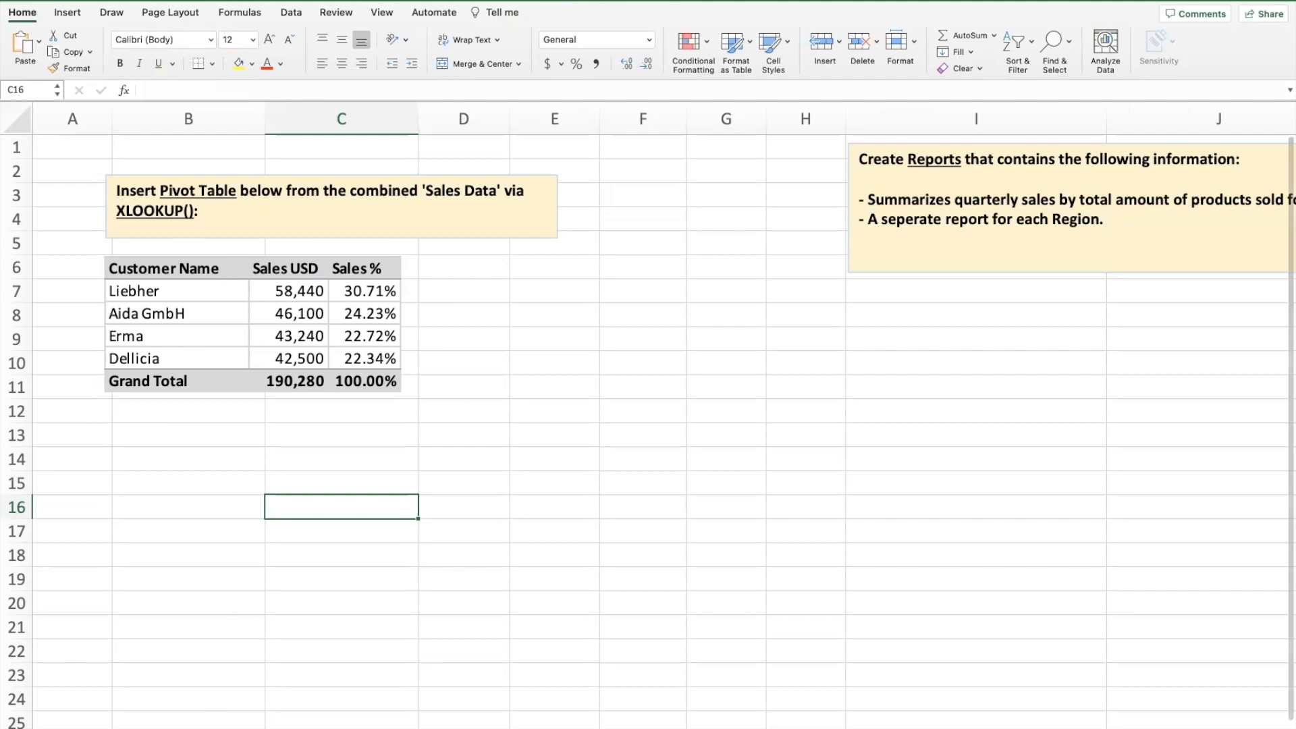
{"action": "key", "text": "ctrl+Page_Up"}
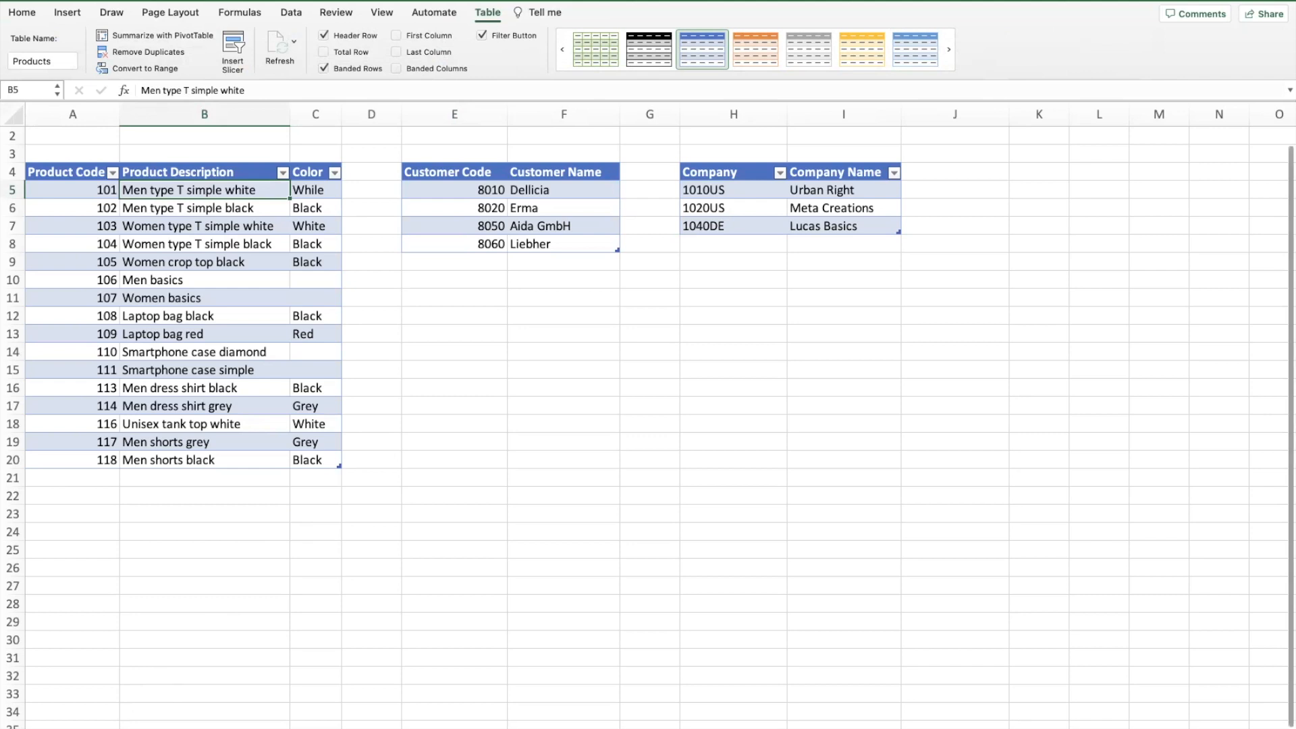
Insert a column before Product Code in the Sales Data table and name its header "Customer Name"
{"action": "left_click", "coordinate": [135, 728]}
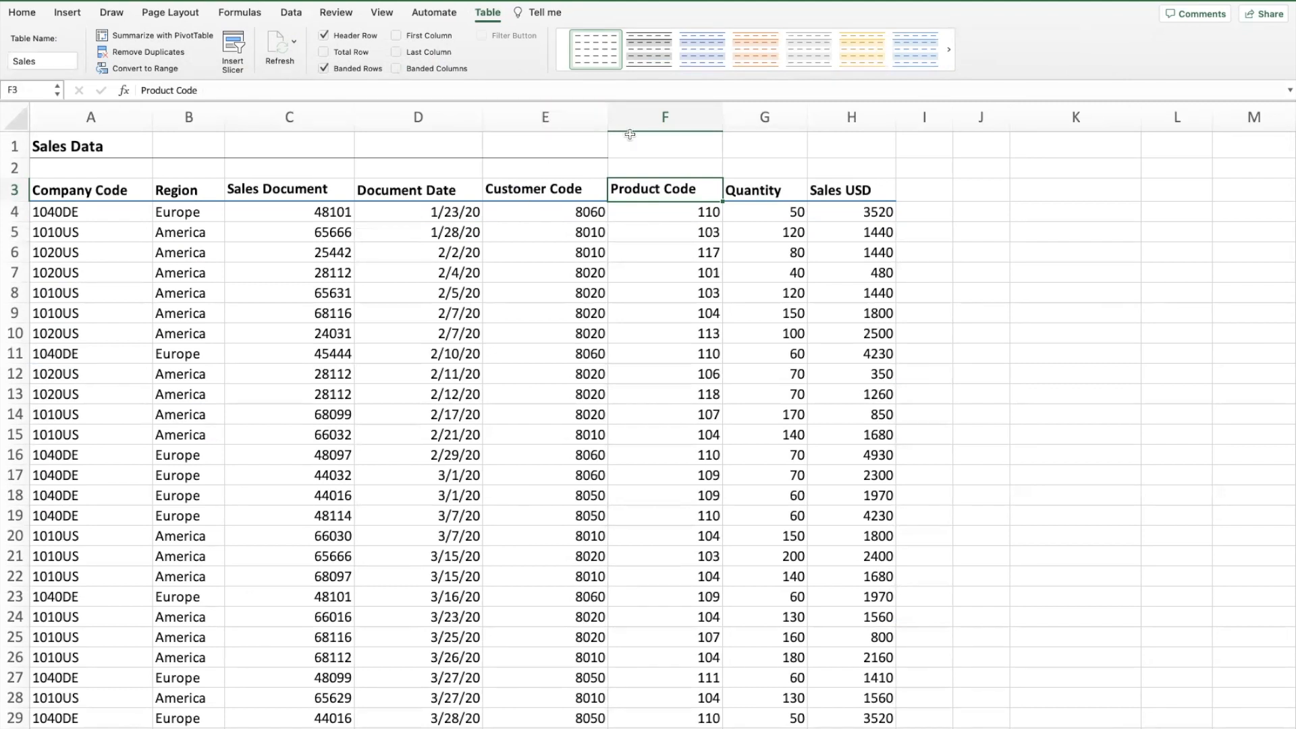
{"action": "left_click", "coordinate": [634, 114]}
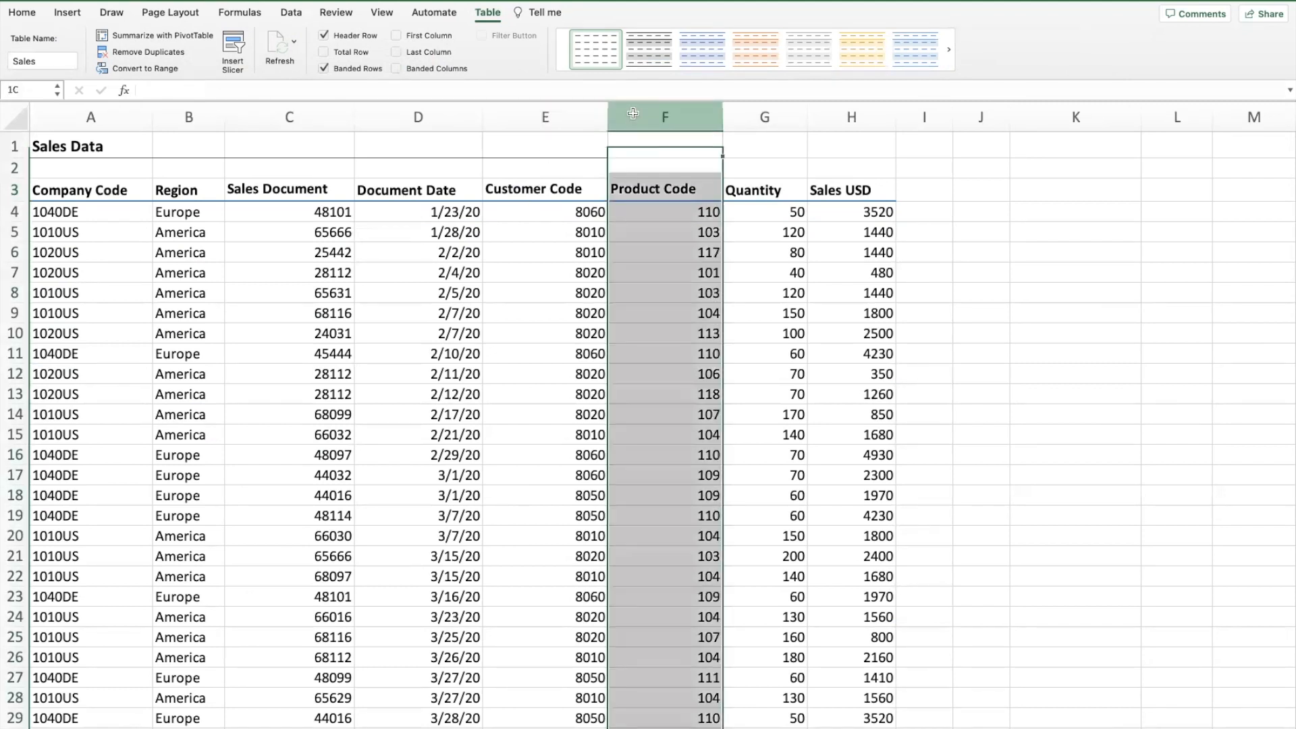
{"action": "right_click", "coordinate": [638, 113]}
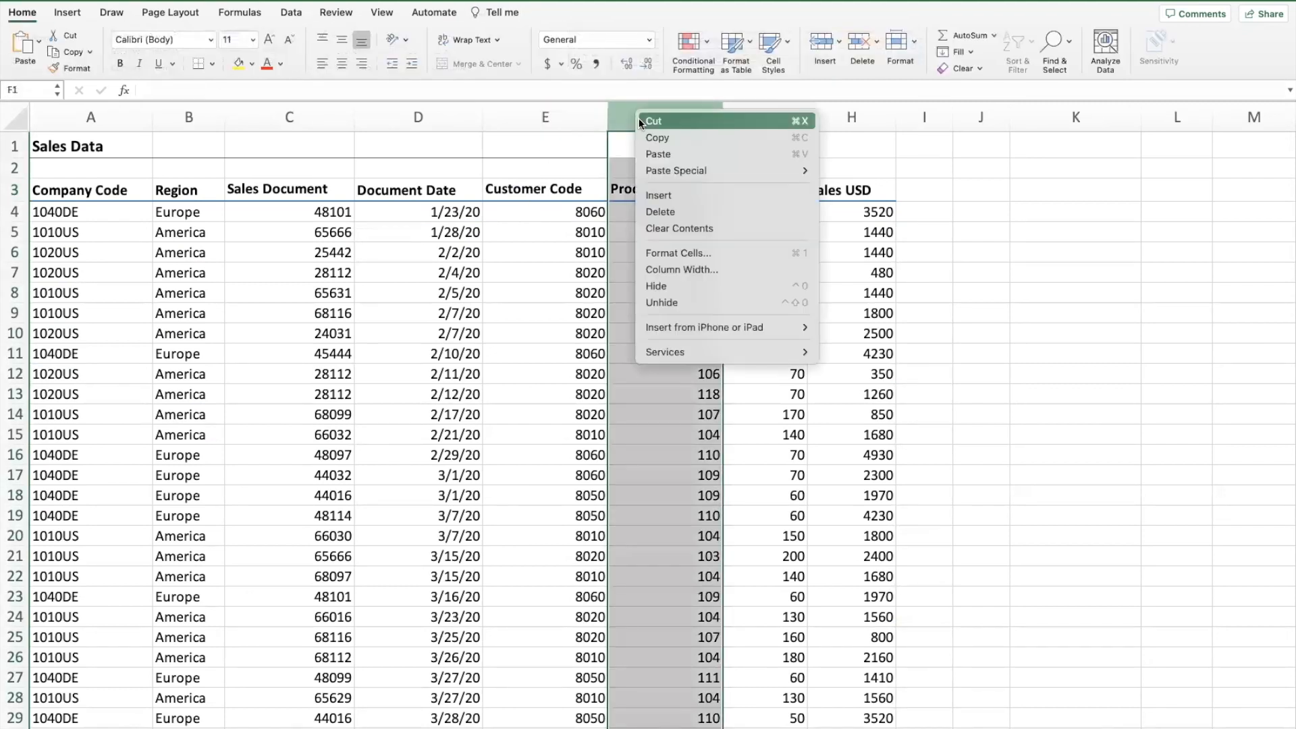
{"action": "left_click", "coordinate": [682, 194]}
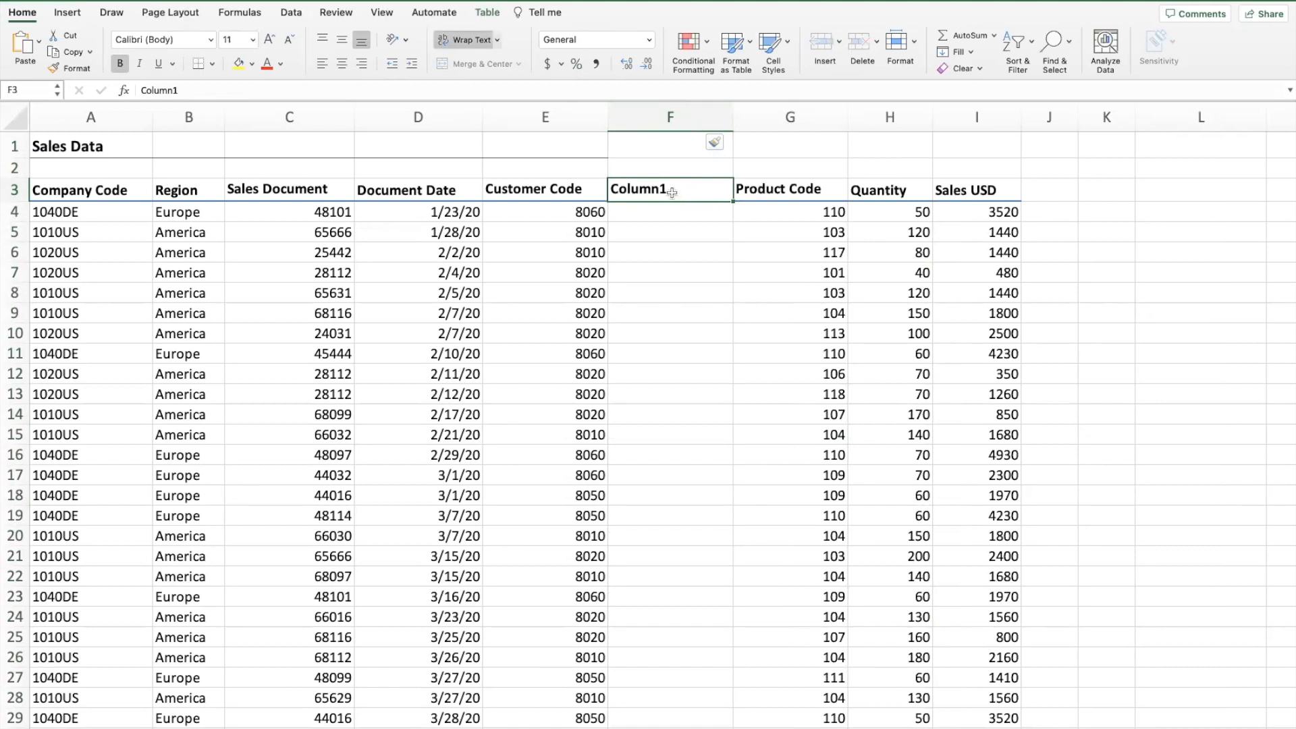
{"action": "type", "text": "Customer Name"}
{"action": "key", "text": "Return"}
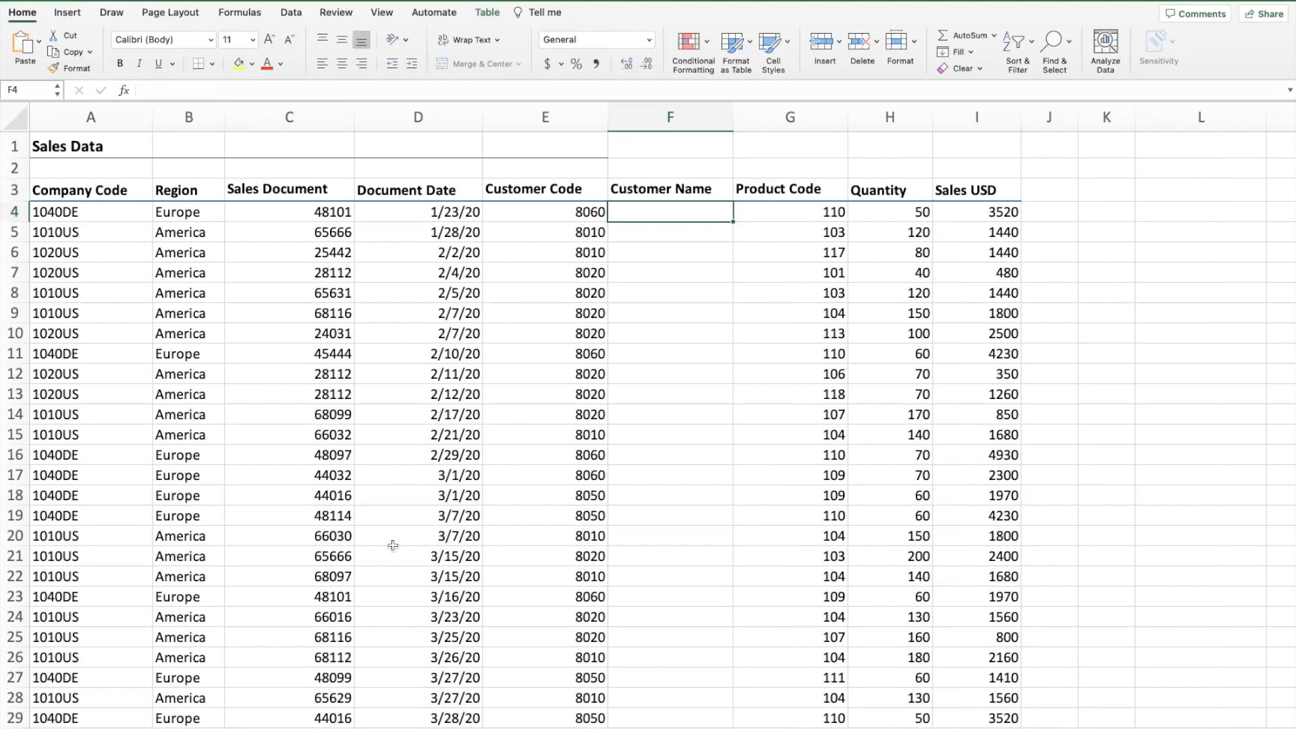
Start an XLOOKUP formula in the first Customer Name cell, F4, using the same row's Customer Code as the lookup value
{"action": "left_click", "coordinate": [586, 214]}
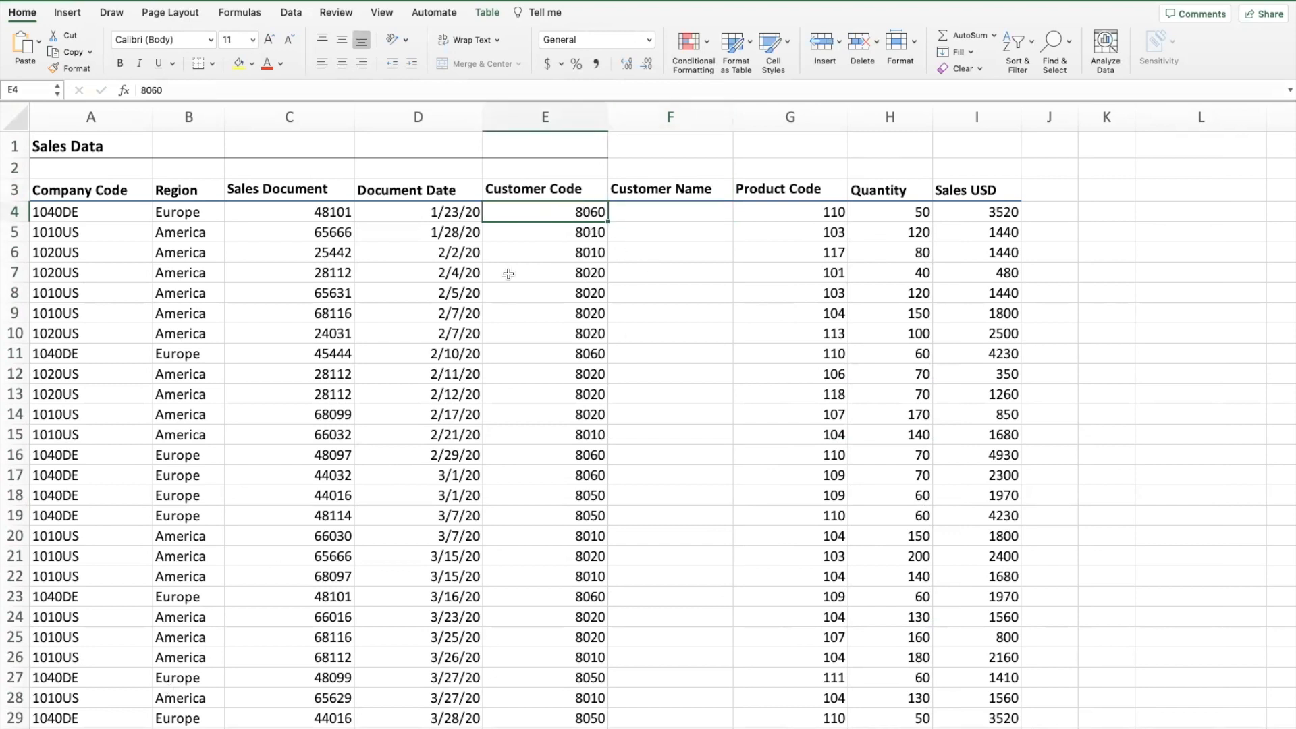
{"action": "left_click", "coordinate": [169, 728]}
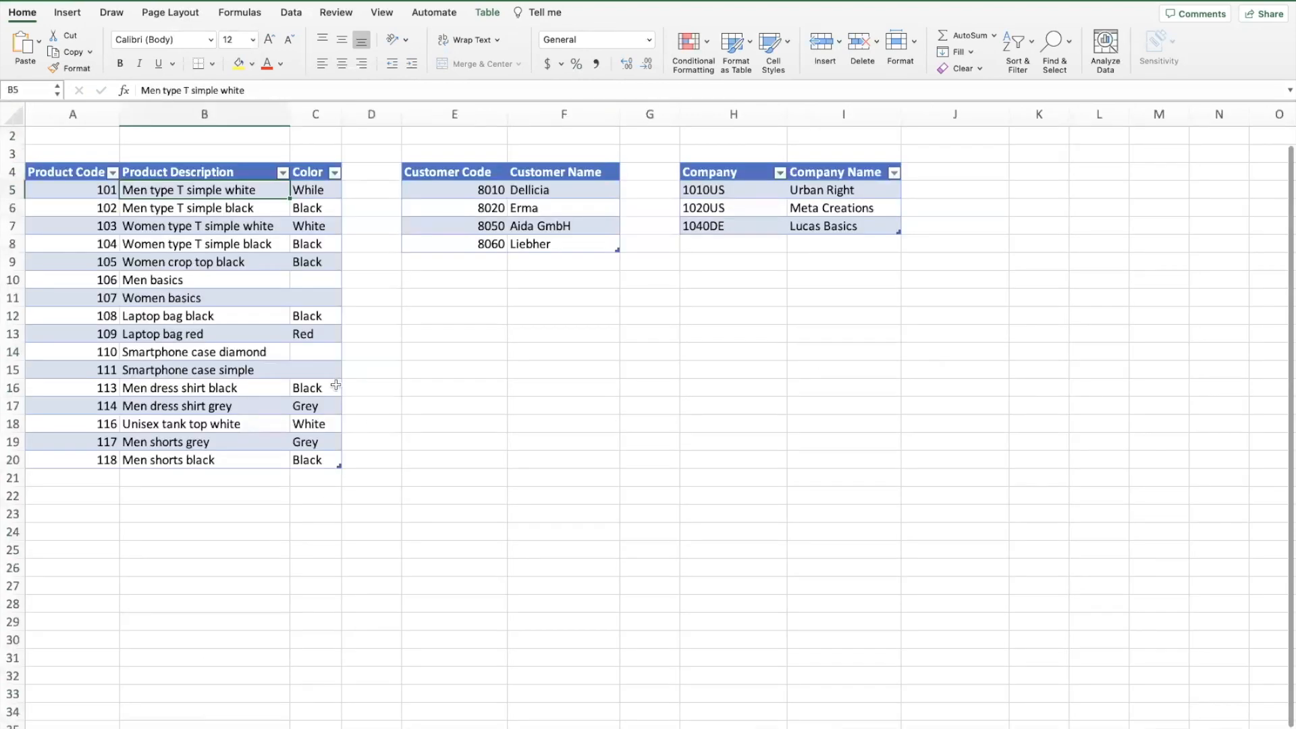
{"action": "left_click", "coordinate": [480, 190]}
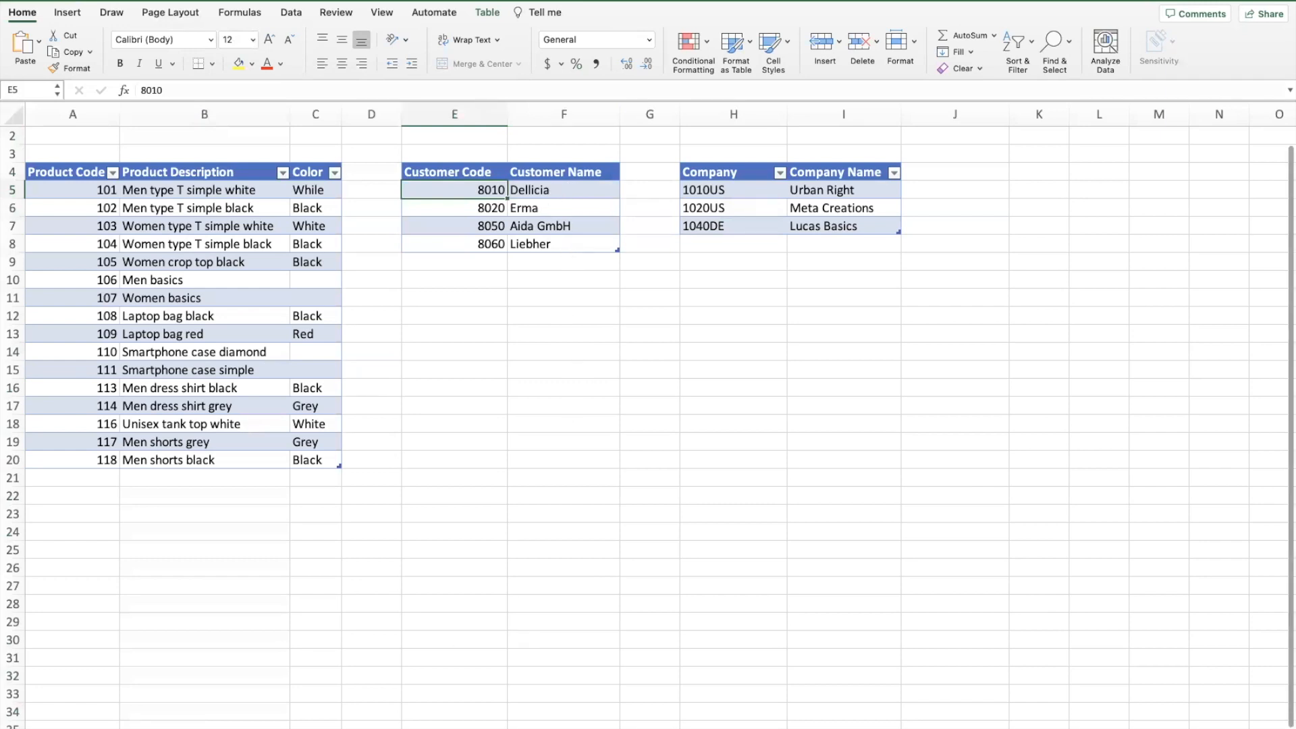
{"action": "left_click", "coordinate": [156, 728]}
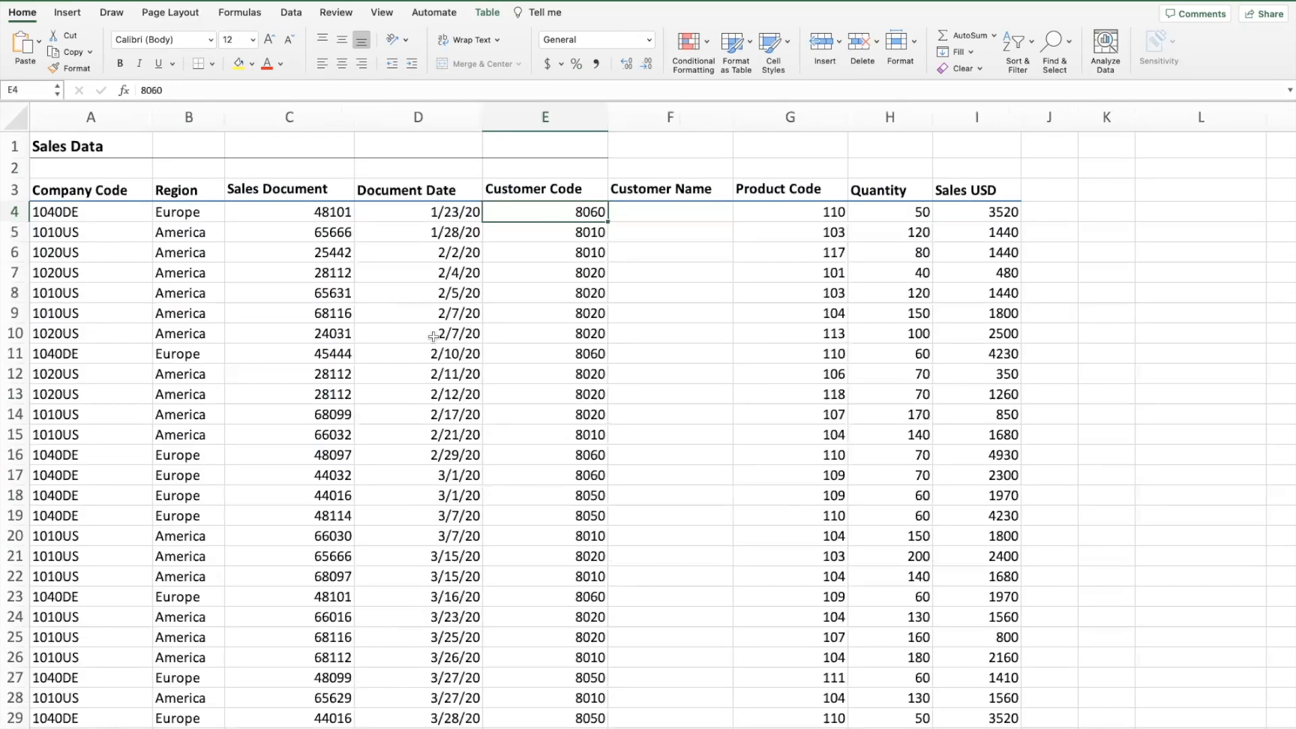
{"action": "left_click", "coordinate": [643, 205]}
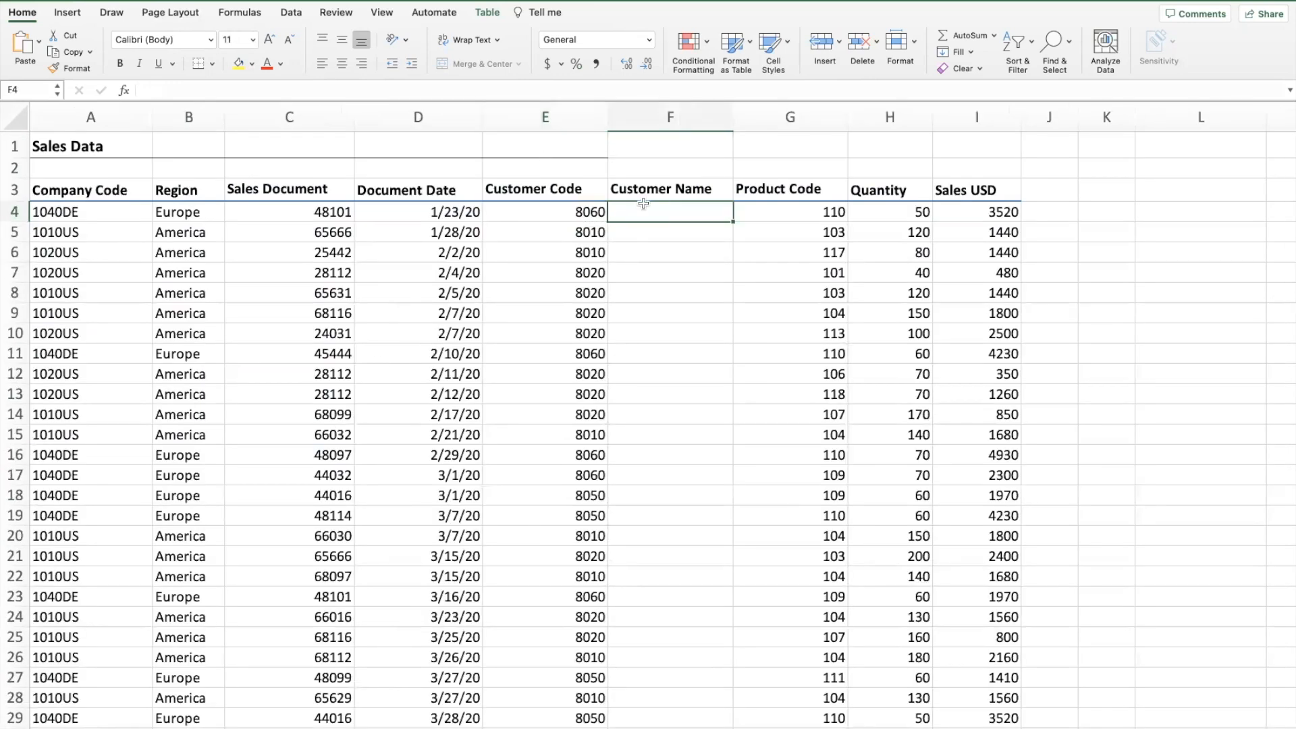
{"action": "type", "text": "=xlo"}
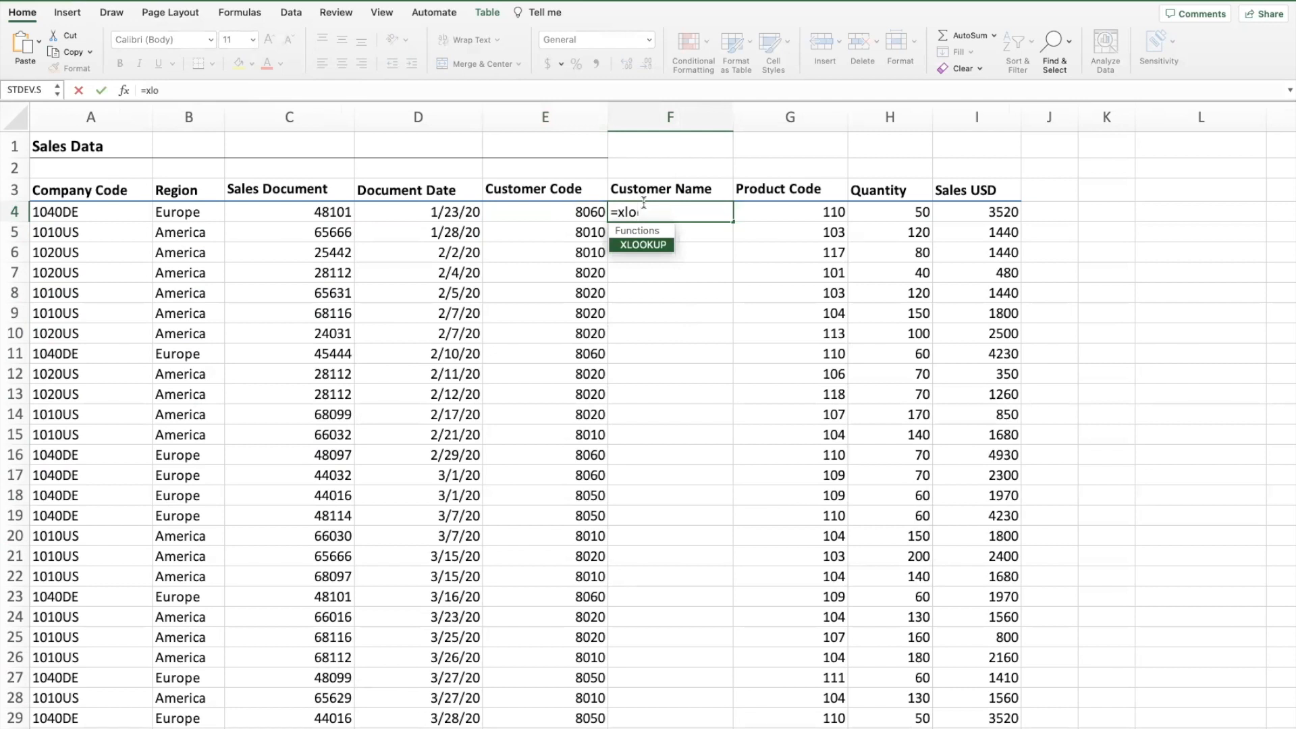
{"action": "type", "text": "okuo"}
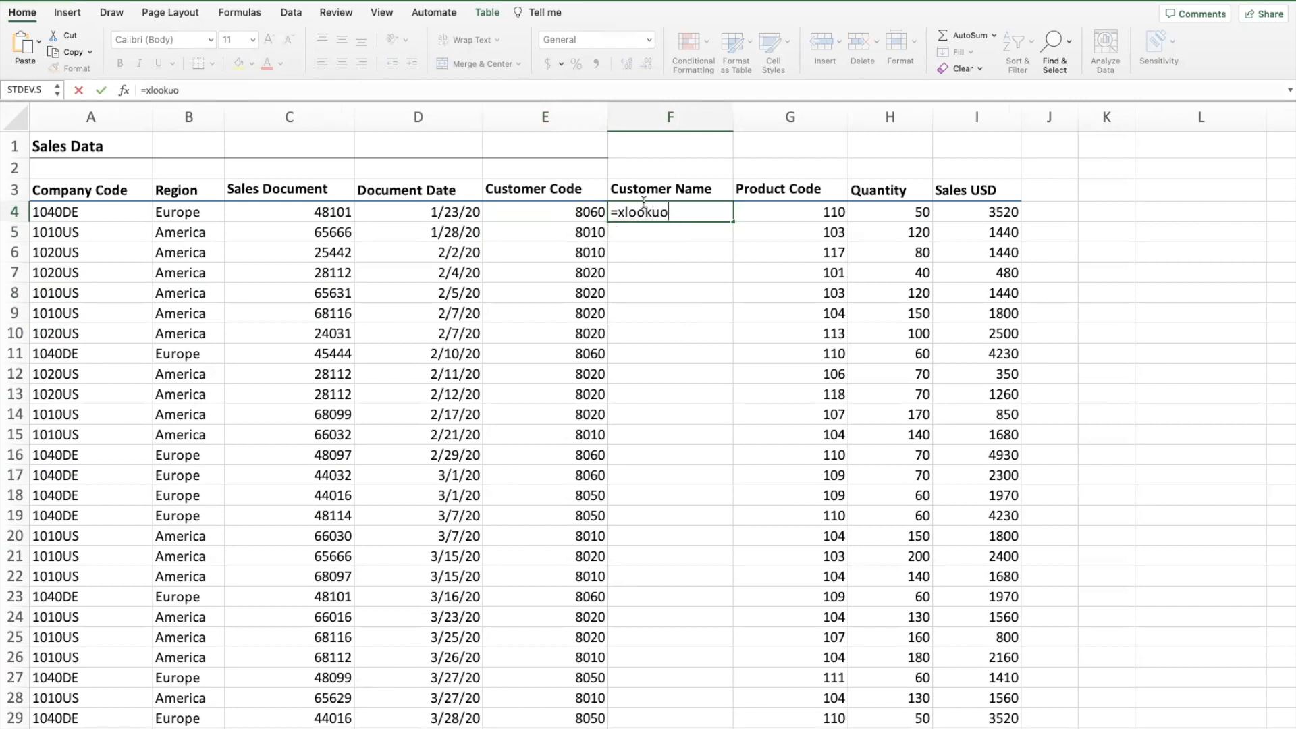
{"action": "key", "text": "BackSpace"}
{"action": "type", "text": "p("}
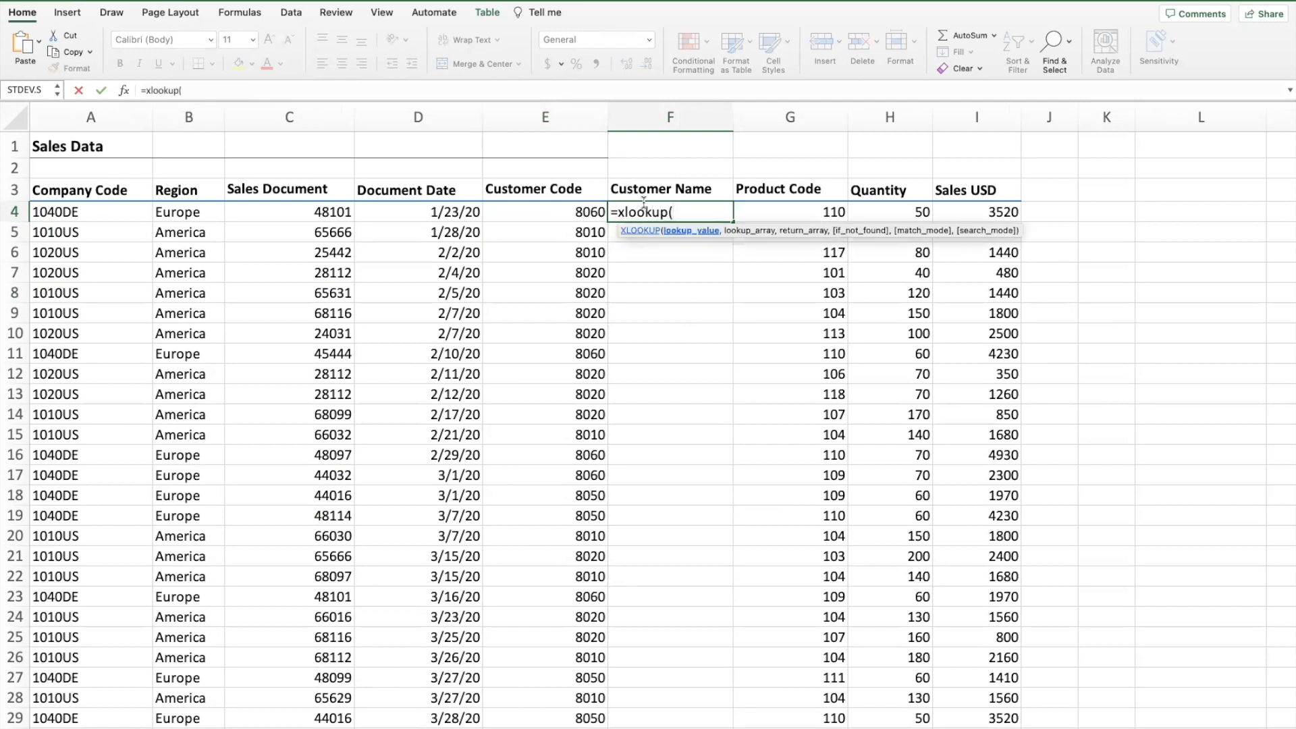
{"action": "left_click", "coordinate": [548, 213]}
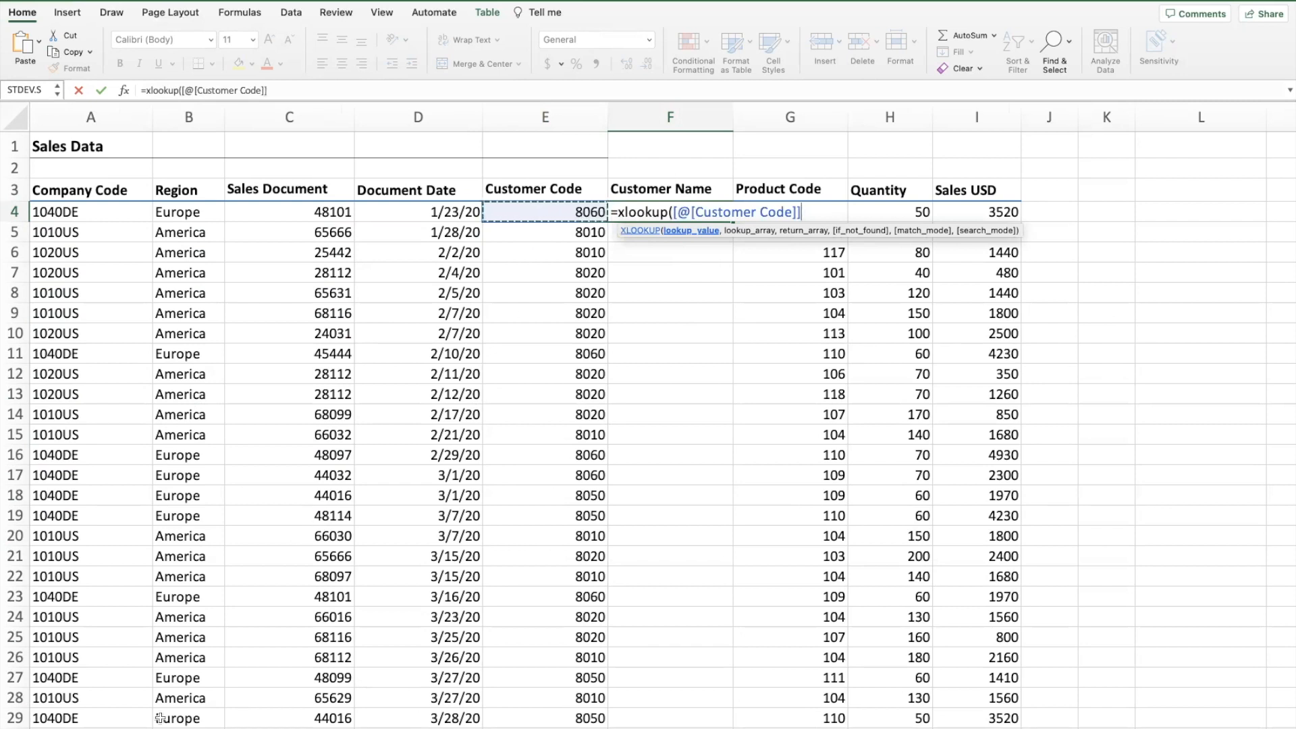
{"action": "left_click", "coordinate": [185, 728]}
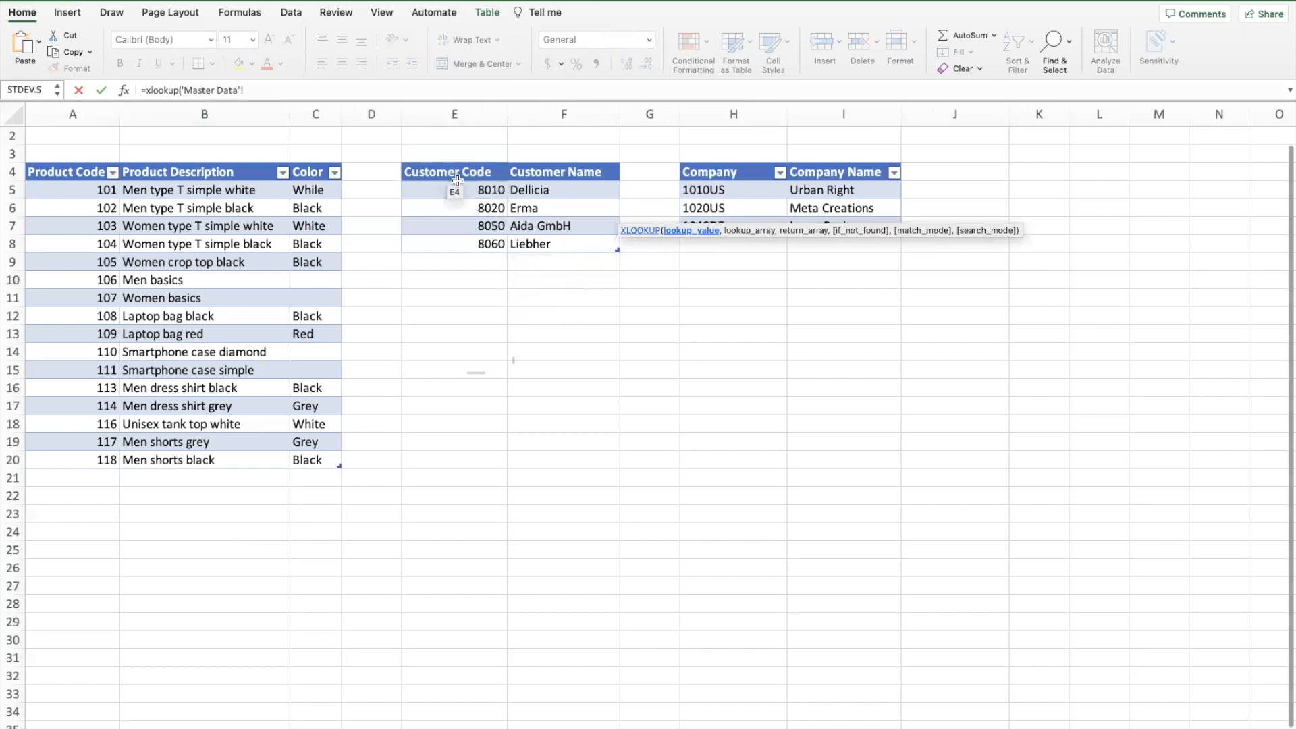
{"action": "left_click_drag", "start_coordinate": [458, 181], "coordinate": [458, 237]}
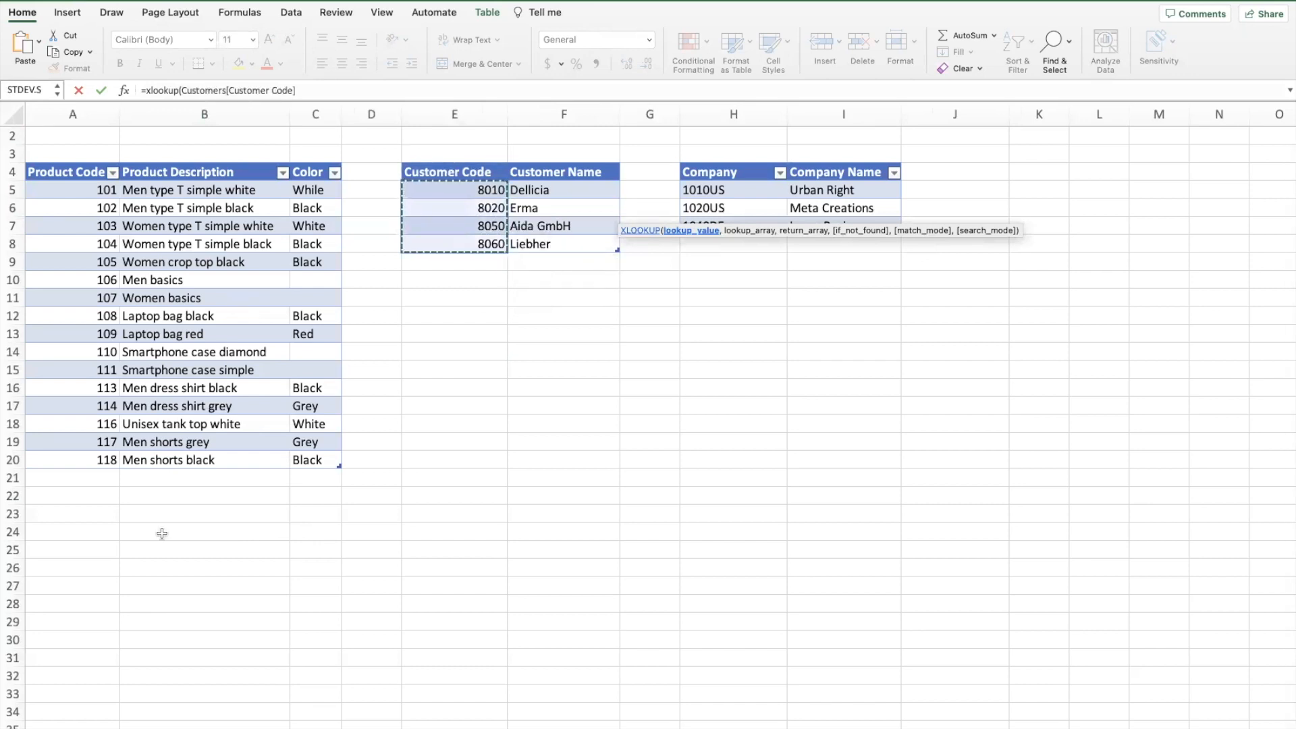
{"action": "left_click", "coordinate": [123, 728]}
{"action": "left_click", "coordinate": [569, 211]}
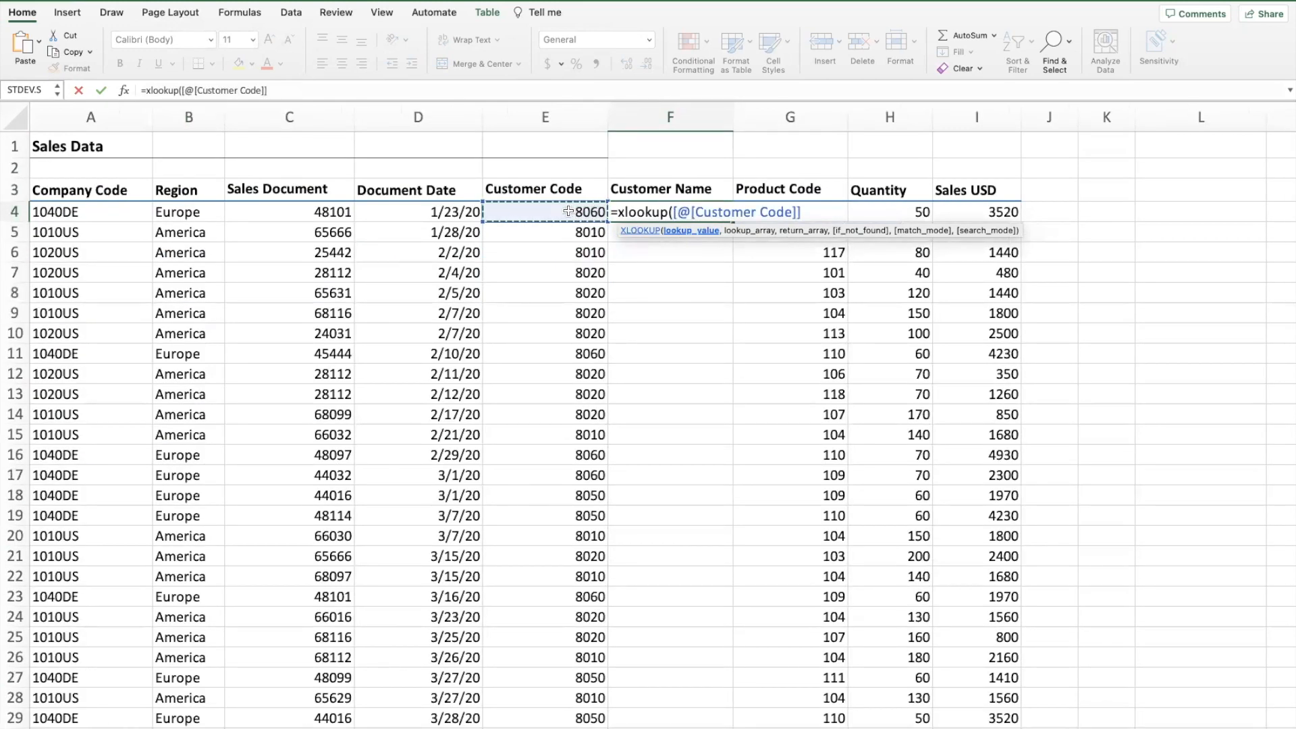
Complete the XLOOKUP in F4 with Customers[Customer Code] as lookup array and Customers[Customer Name] as return array
{"action": "type", "text": ","}
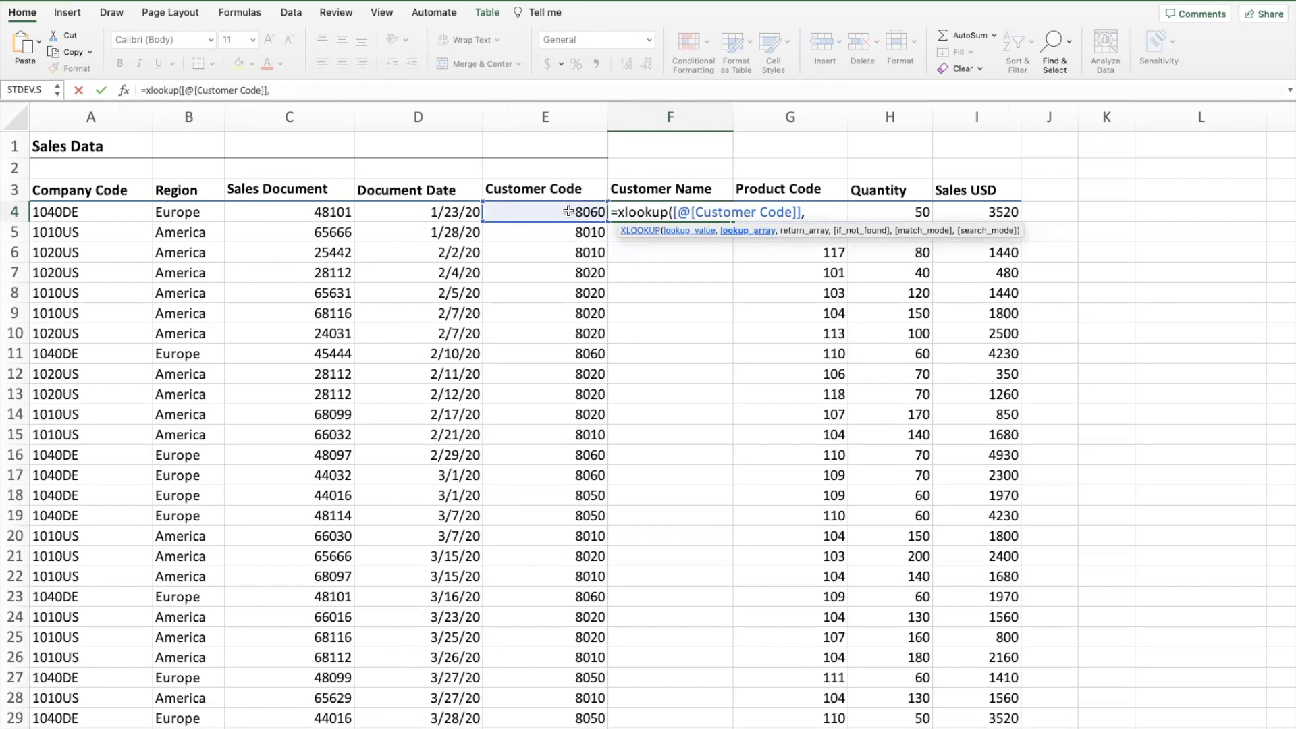
{"action": "left_click", "coordinate": [364, 728]}
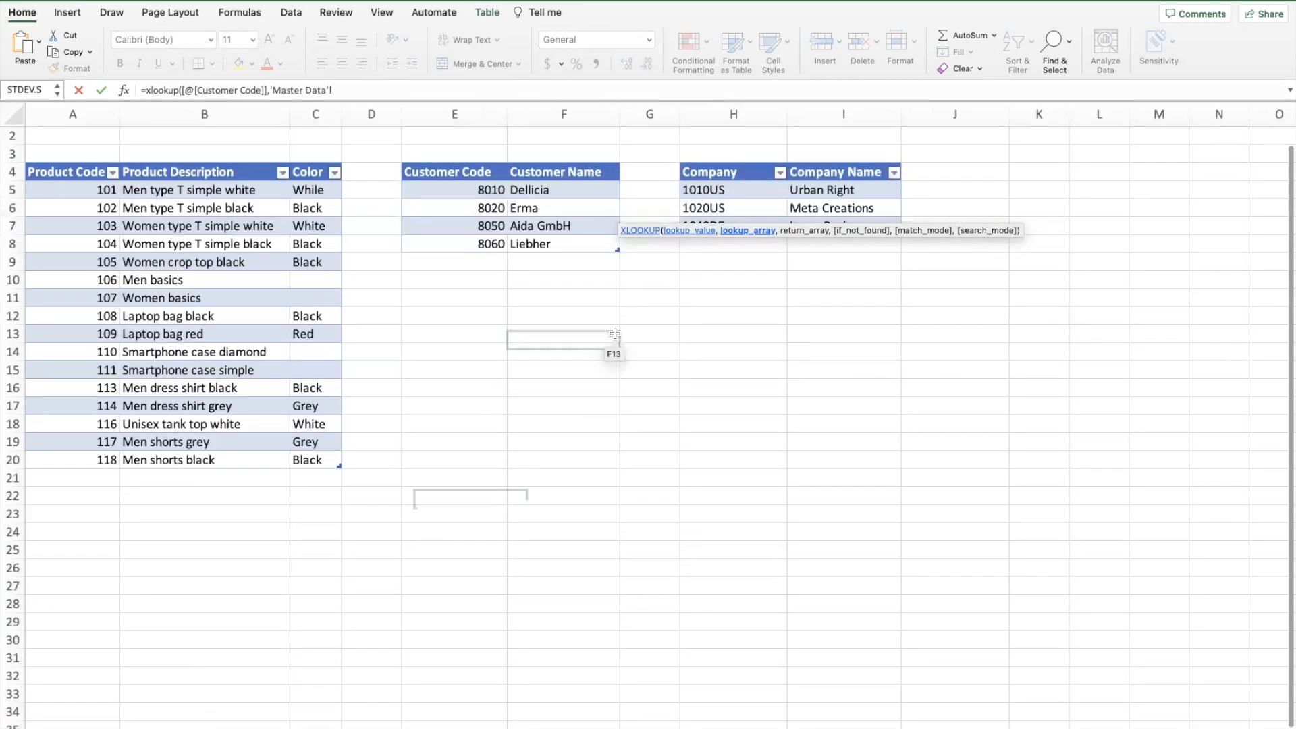
{"action": "left_click_drag", "start_coordinate": [494, 189], "coordinate": [491, 240]}
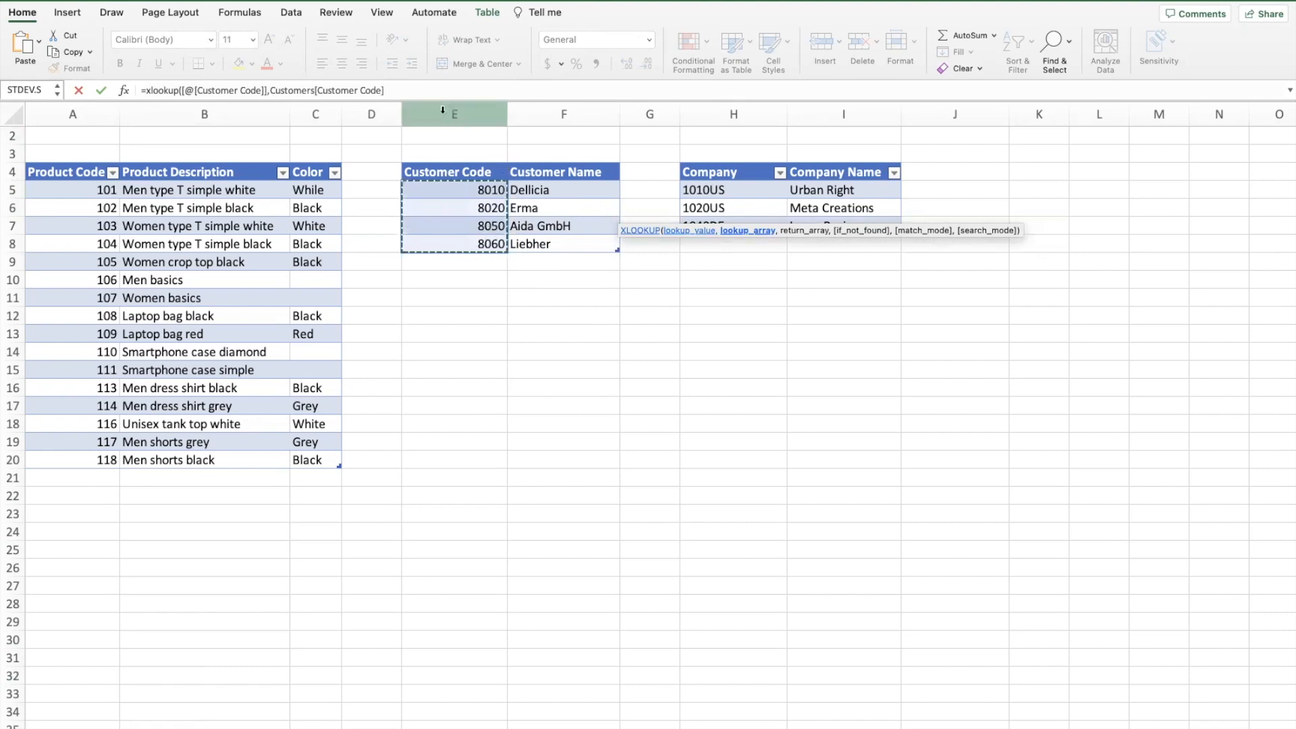
{"action": "left_click", "coordinate": [425, 90]}
{"action": "type", "text": ","}
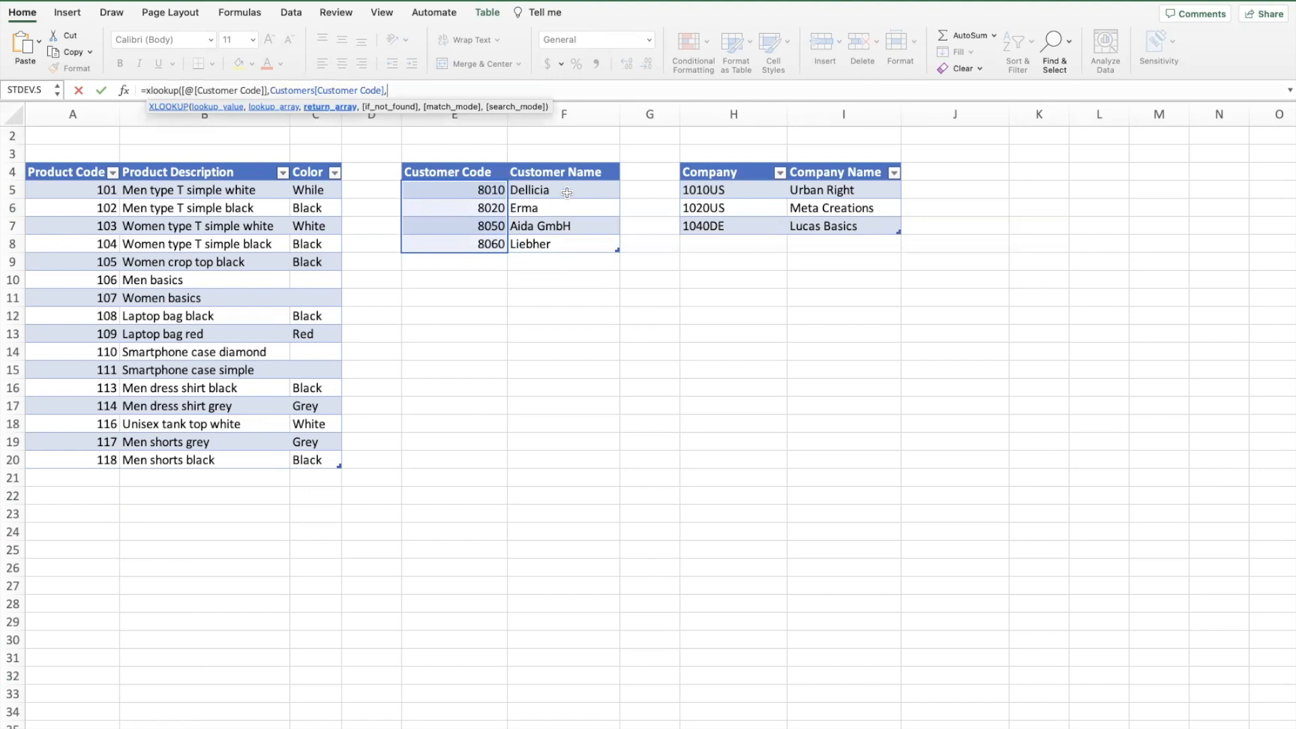
{"action": "left_click_drag", "start_coordinate": [548, 191], "coordinate": [552, 242]}
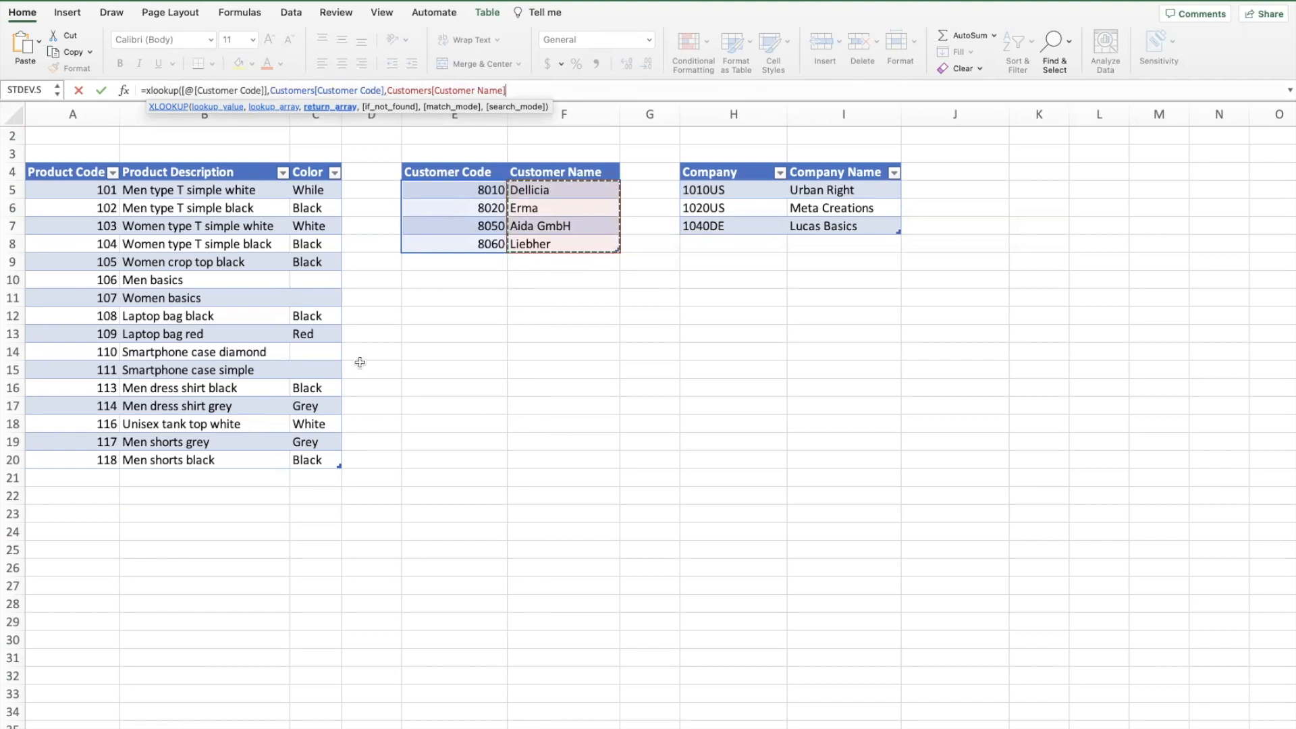
{"action": "type", "text": ")"}
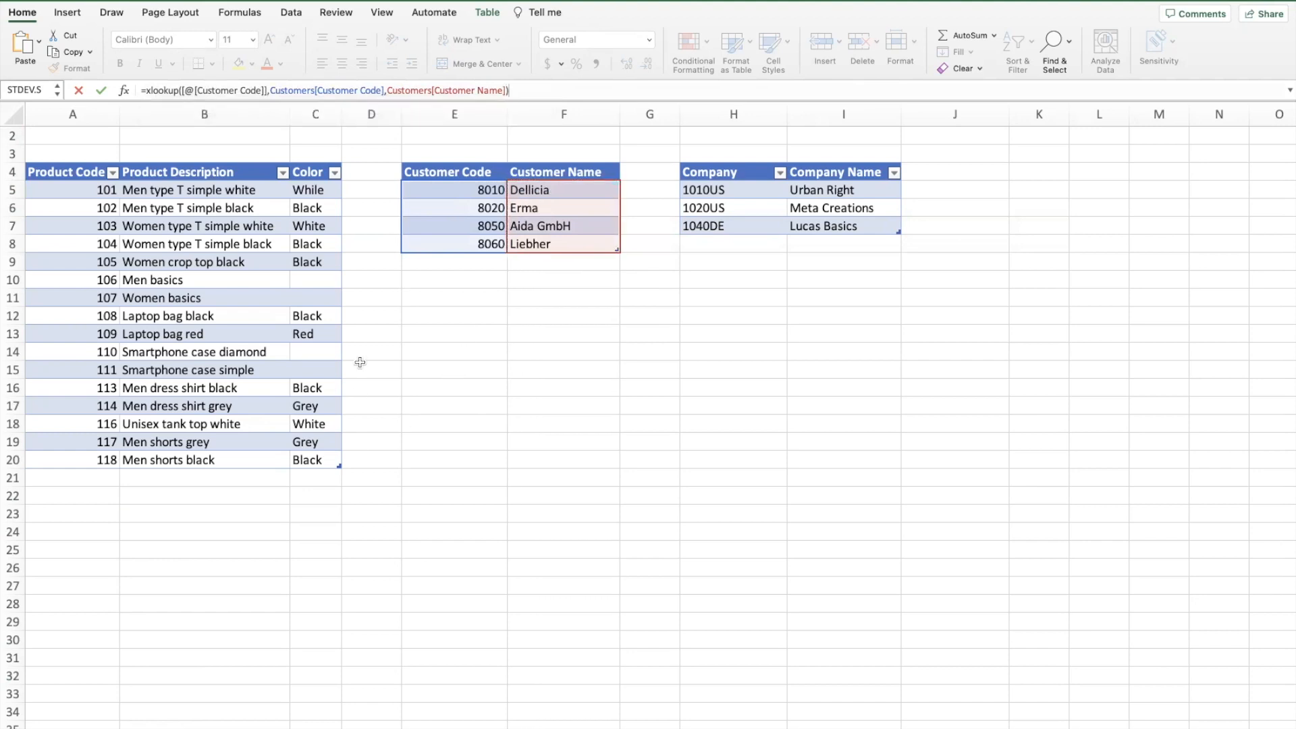
{"action": "key", "text": "Return"}
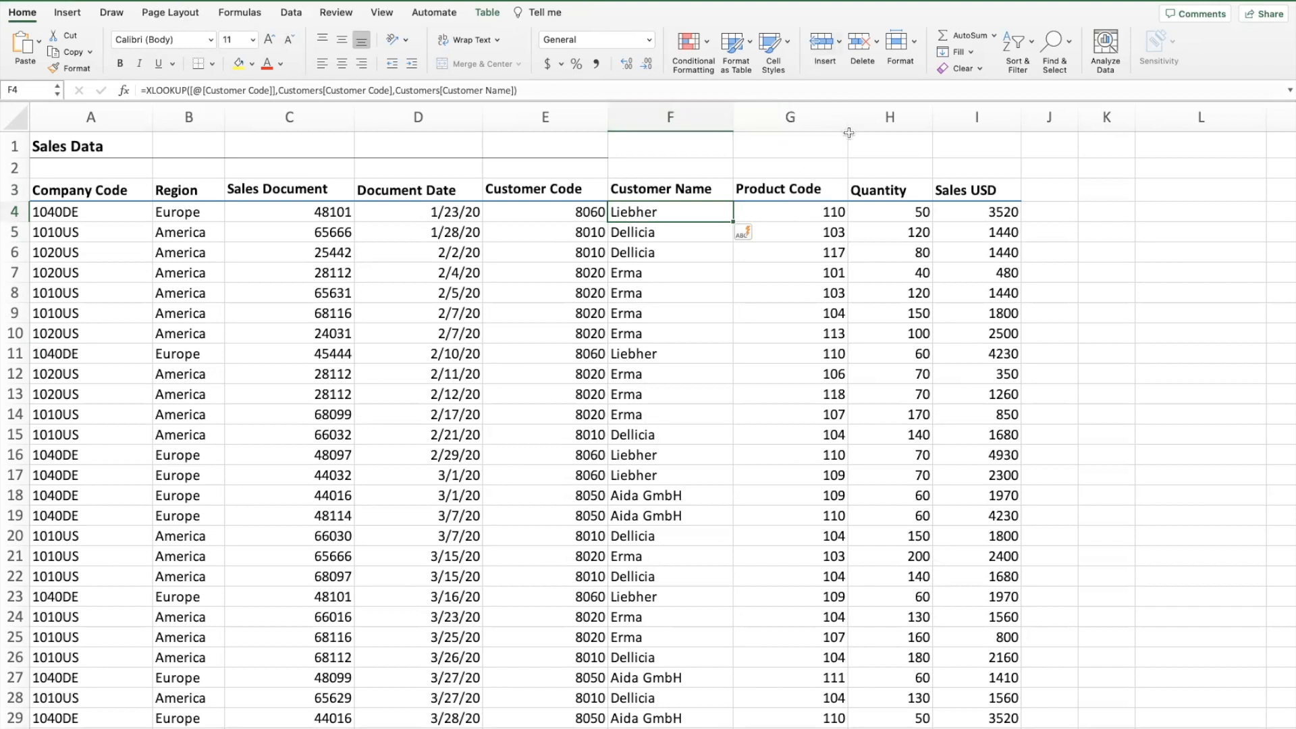
Insert a "Product Description" column before Quantity in the Sales Data table, plus one more column between it and Quantity
{"action": "left_click", "coordinate": [871, 119]}
{"action": "right_click", "coordinate": [870, 121]}
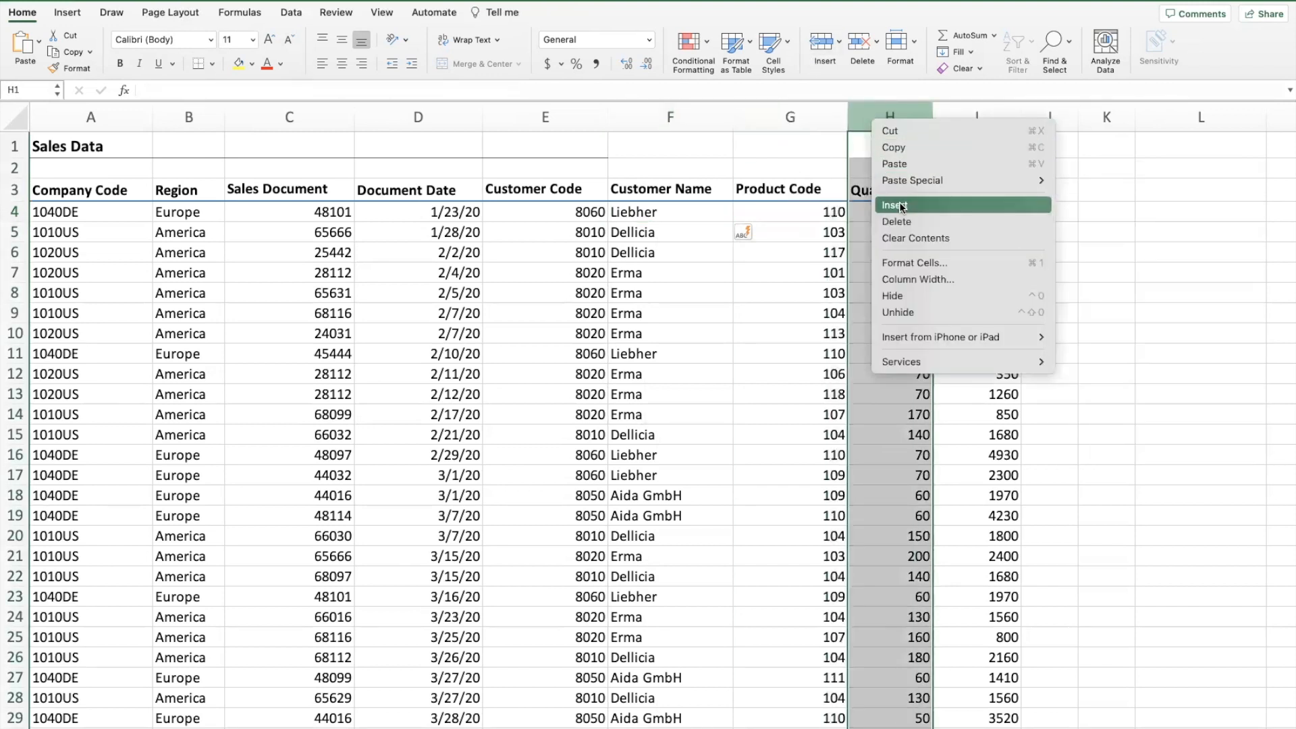
{"action": "left_click", "coordinate": [899, 203]}
{"action": "left_click", "coordinate": [883, 191]}
{"action": "type", "text": "Product Description"}
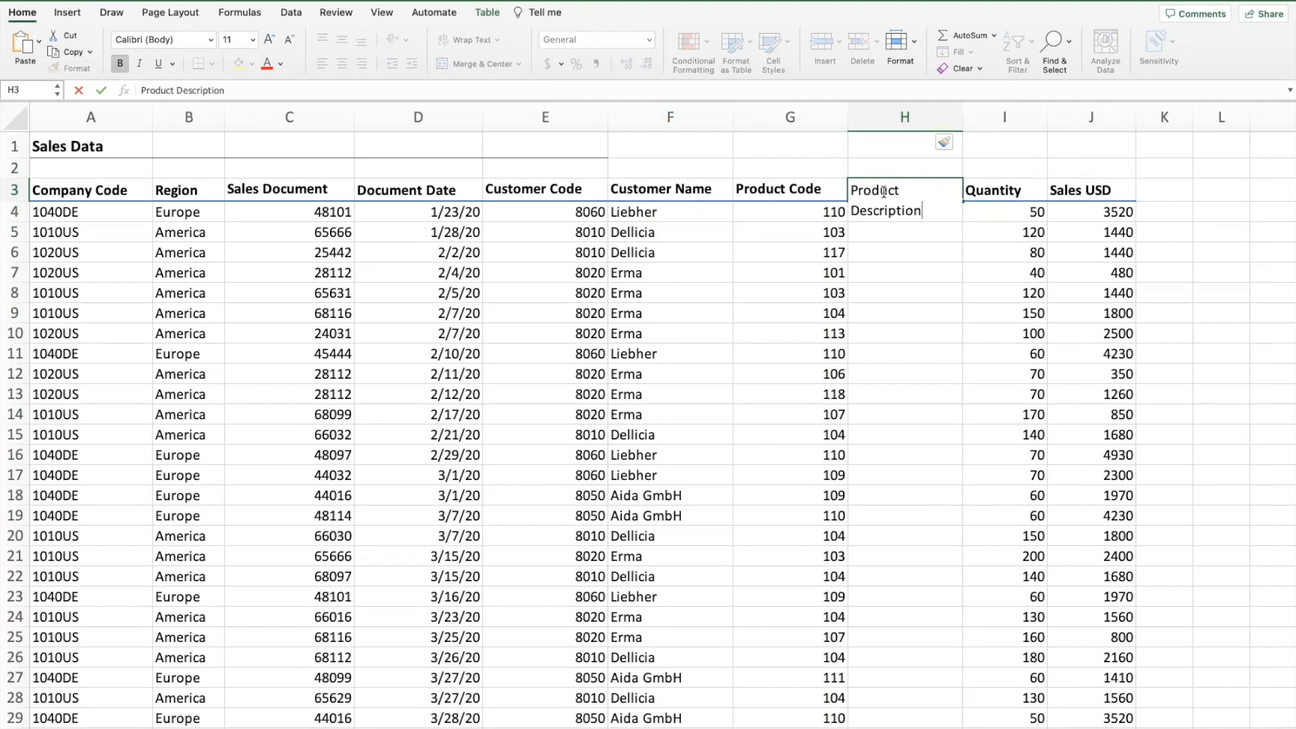
{"action": "key", "text": "Return"}
{"action": "right_click", "coordinate": [1004, 120]}
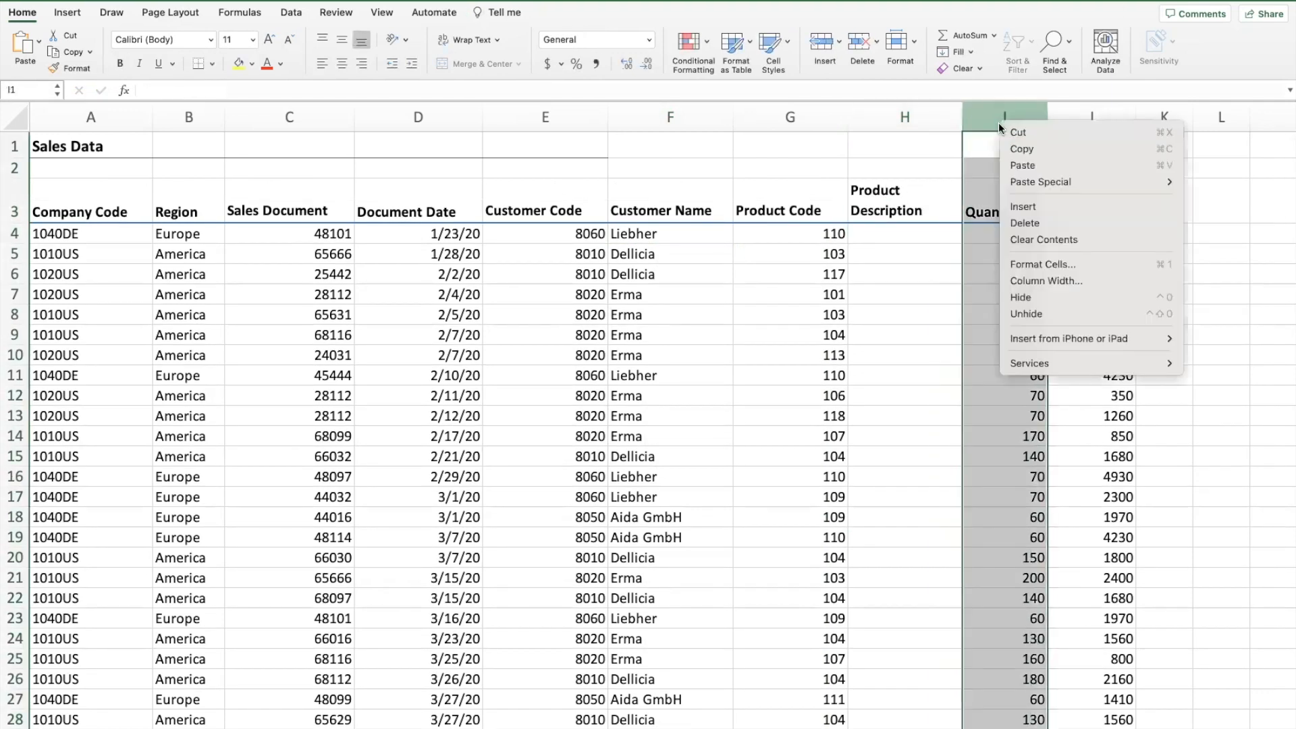
{"action": "left_click", "coordinate": [1019, 207]}
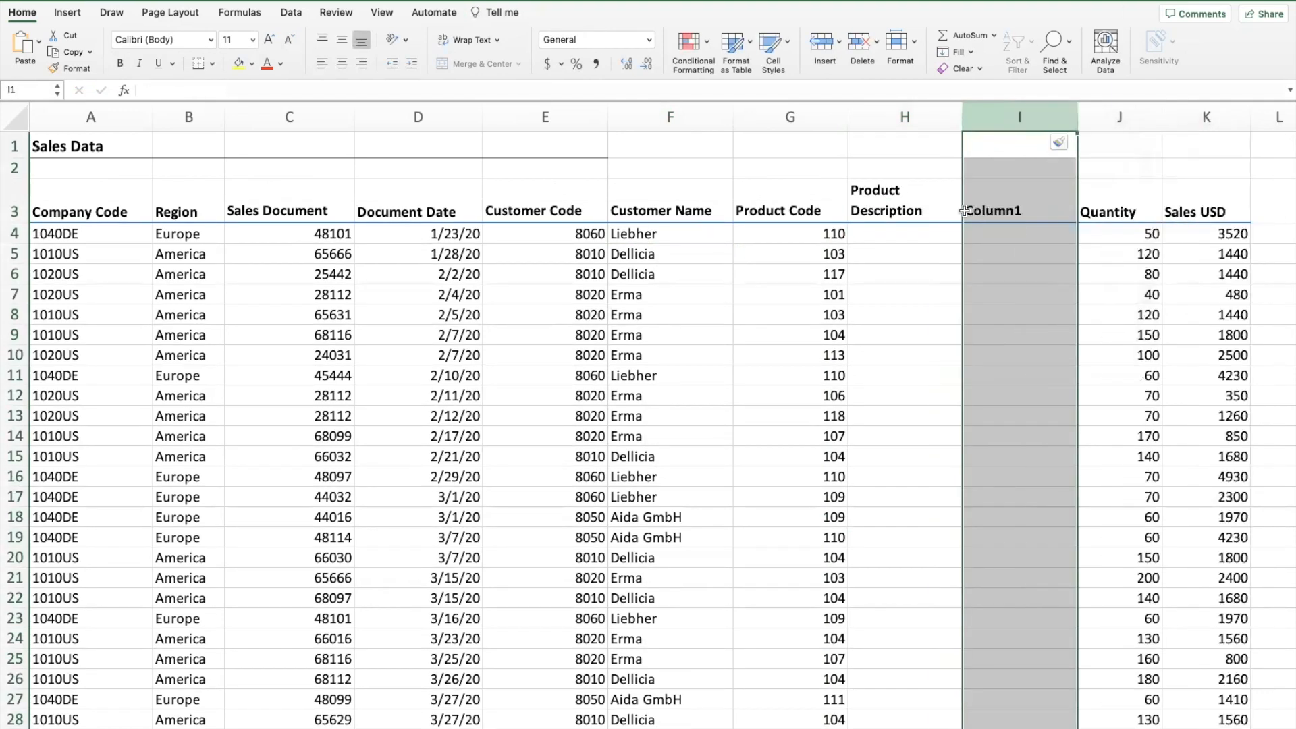
{"action": "type", "text": "Color"}
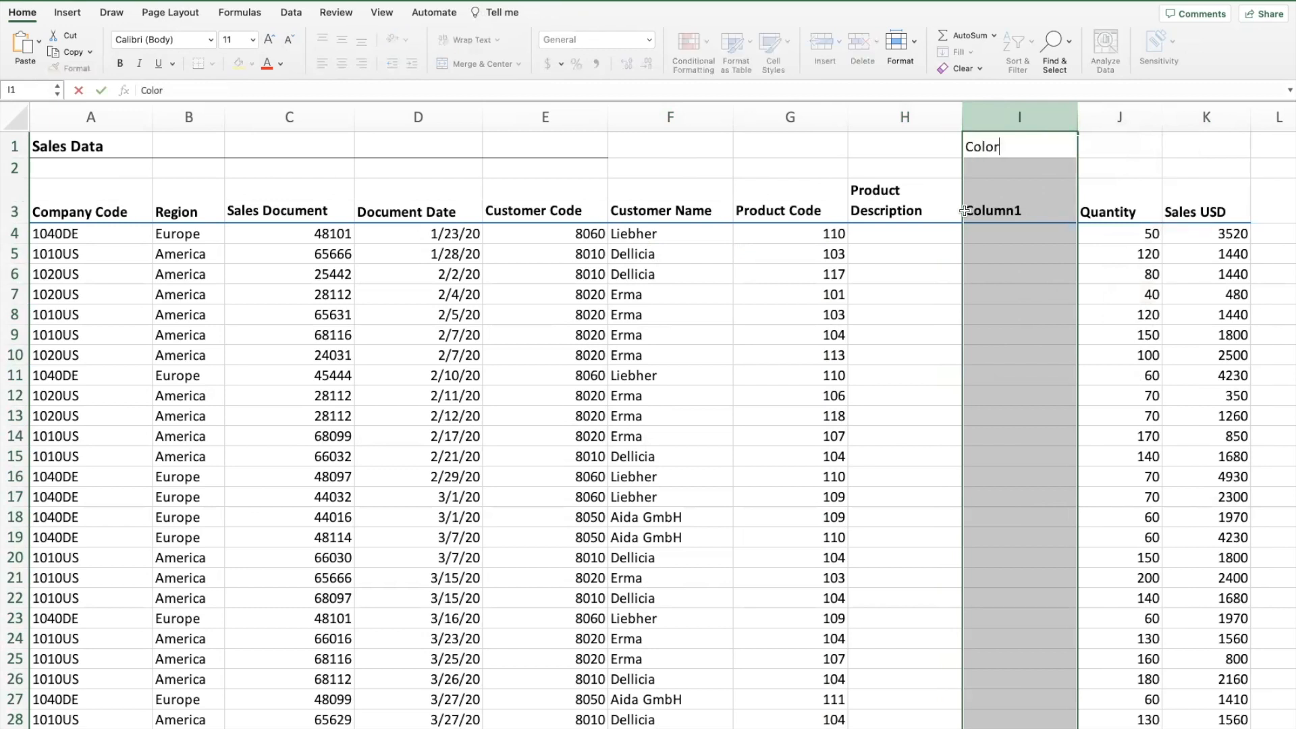
{"action": "key", "text": "BackSpace"}
{"action": "key", "text": "BackSpace"}
{"action": "key", "text": "BackSpace"}
{"action": "key", "text": "BackSpace"}
{"action": "key", "text": "BackSpace"}
Name the new column's header in I3 "Color" and widen the Product Description column to fit its header on one line
{"action": "left_click", "coordinate": [966, 211]}
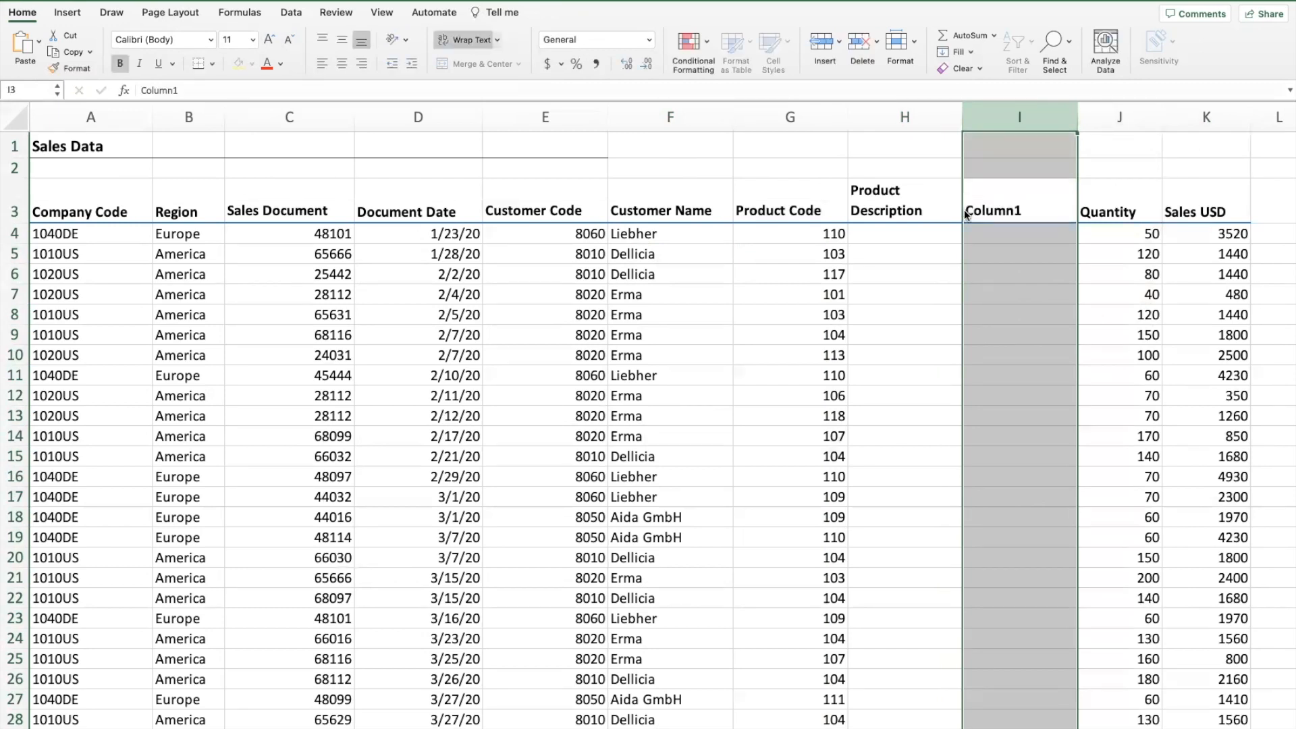
{"action": "type", "text": "Col"}
{"action": "key", "text": "BackSpace"}
{"action": "type", "text": "or"}
{"action": "left_click", "coordinate": [935, 274]}
{"action": "left_click_drag", "start_coordinate": [964, 118], "coordinate": [998, 118]}
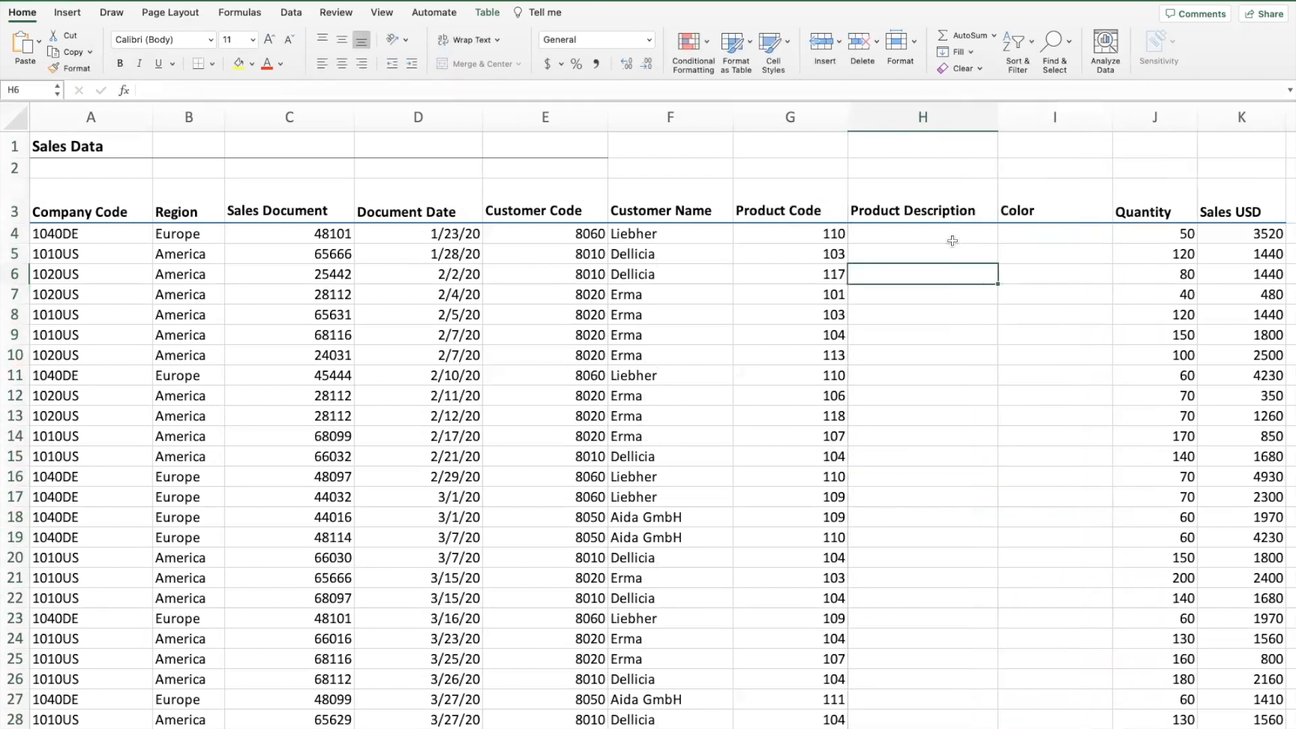
Enter an XLOOKUP in H4 matching the row's Product Code to Products[Product Code] and returning Products[Product Description], and fit the column width
{"action": "left_click", "coordinate": [919, 234]}
{"action": "type", "text": "="}
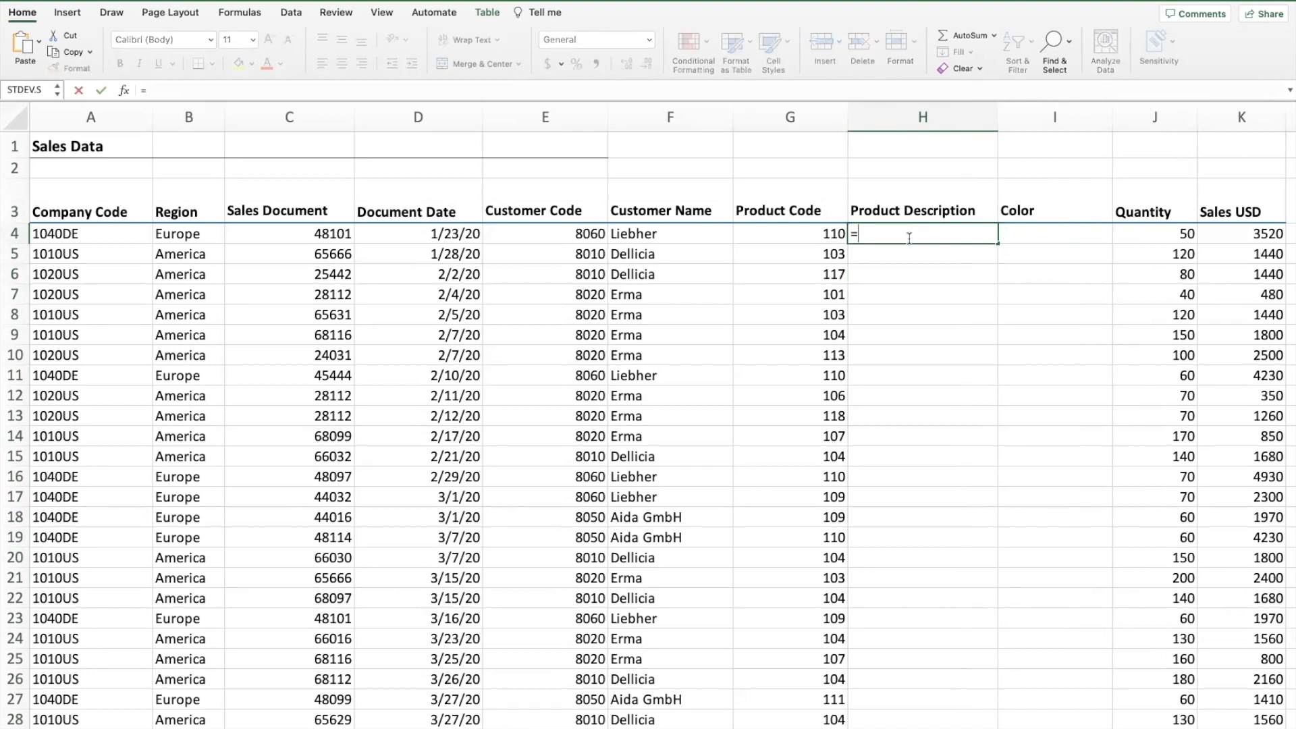
{"action": "type", "text": "xlooku"}
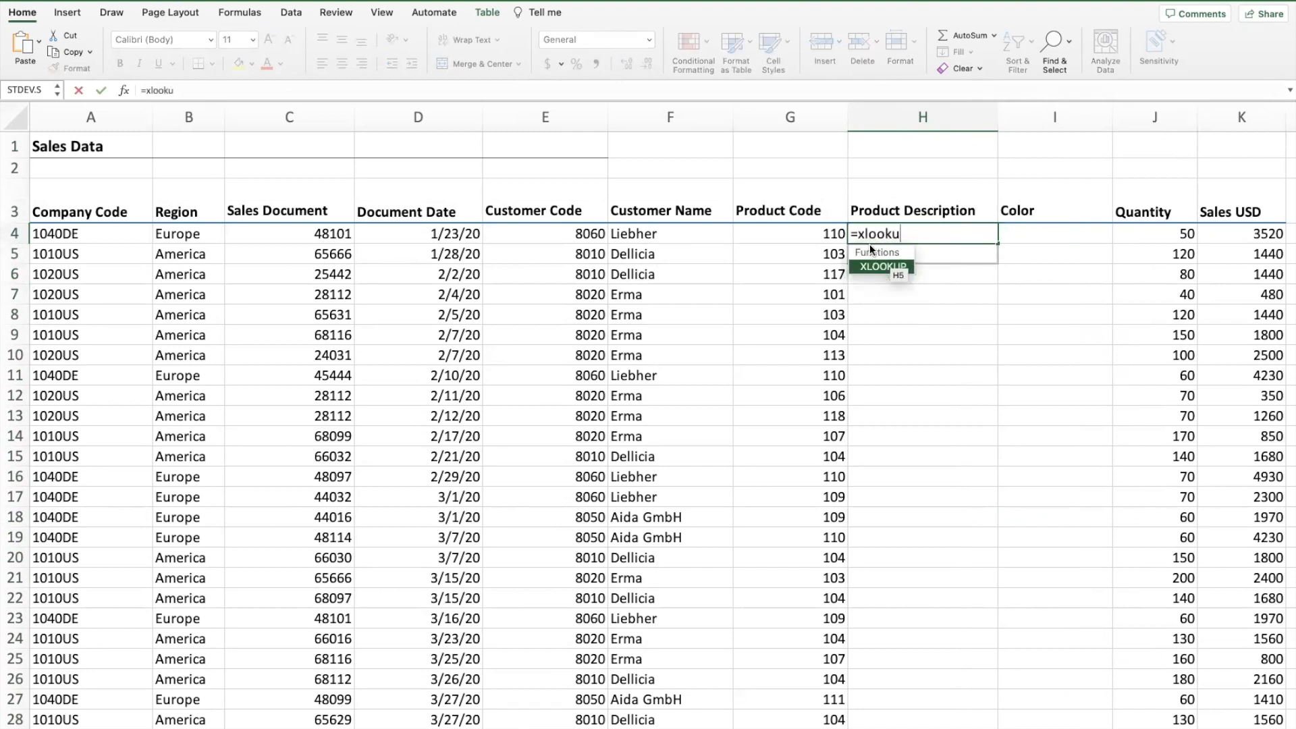
{"action": "type", "text": "p("}
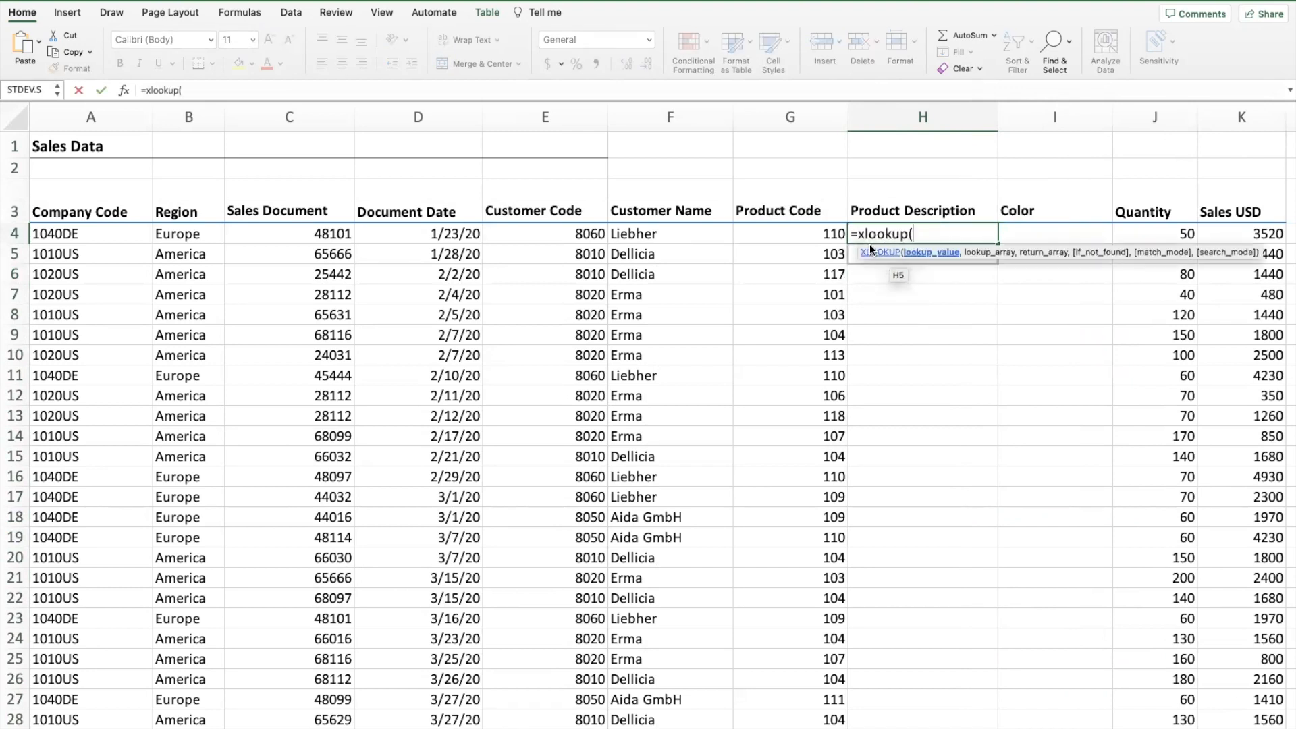
{"action": "left_click", "coordinate": [807, 235]}
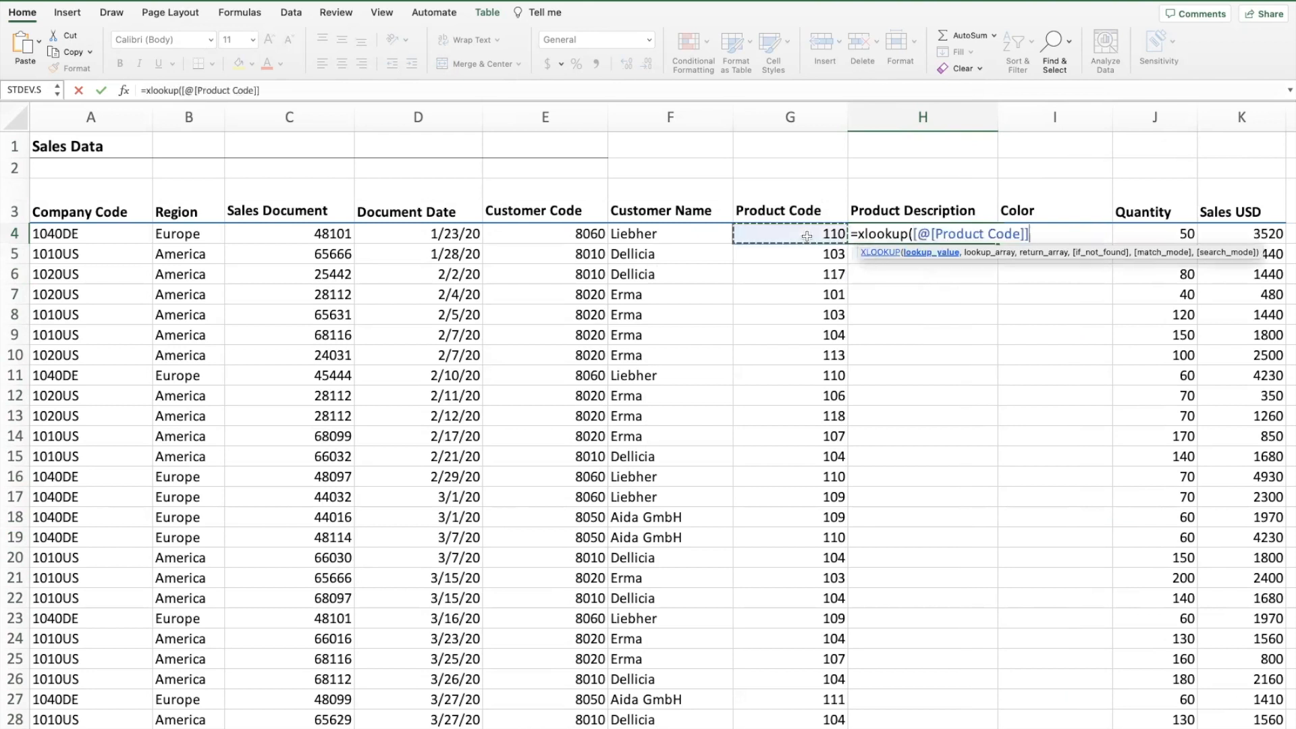
{"action": "type", "text": ",'Master Data'!"}
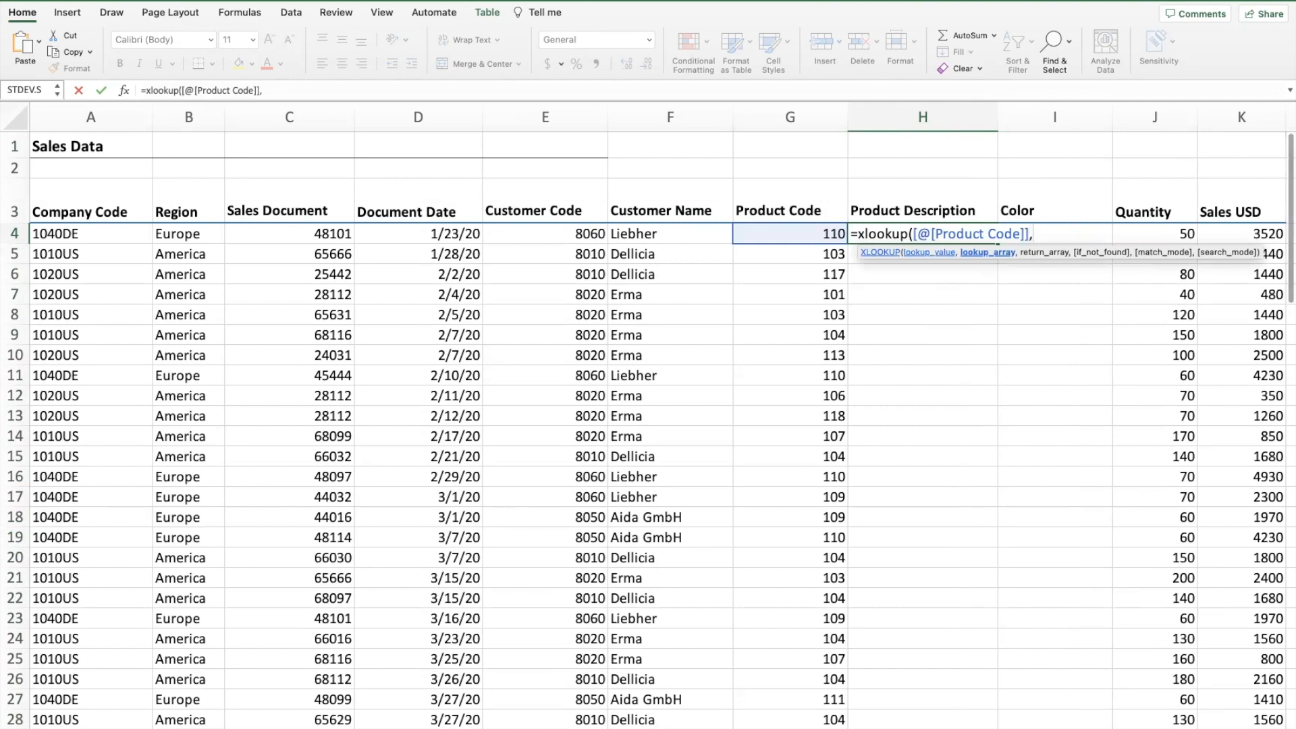
{"action": "key", "text": "ctrl+Page_Down"}
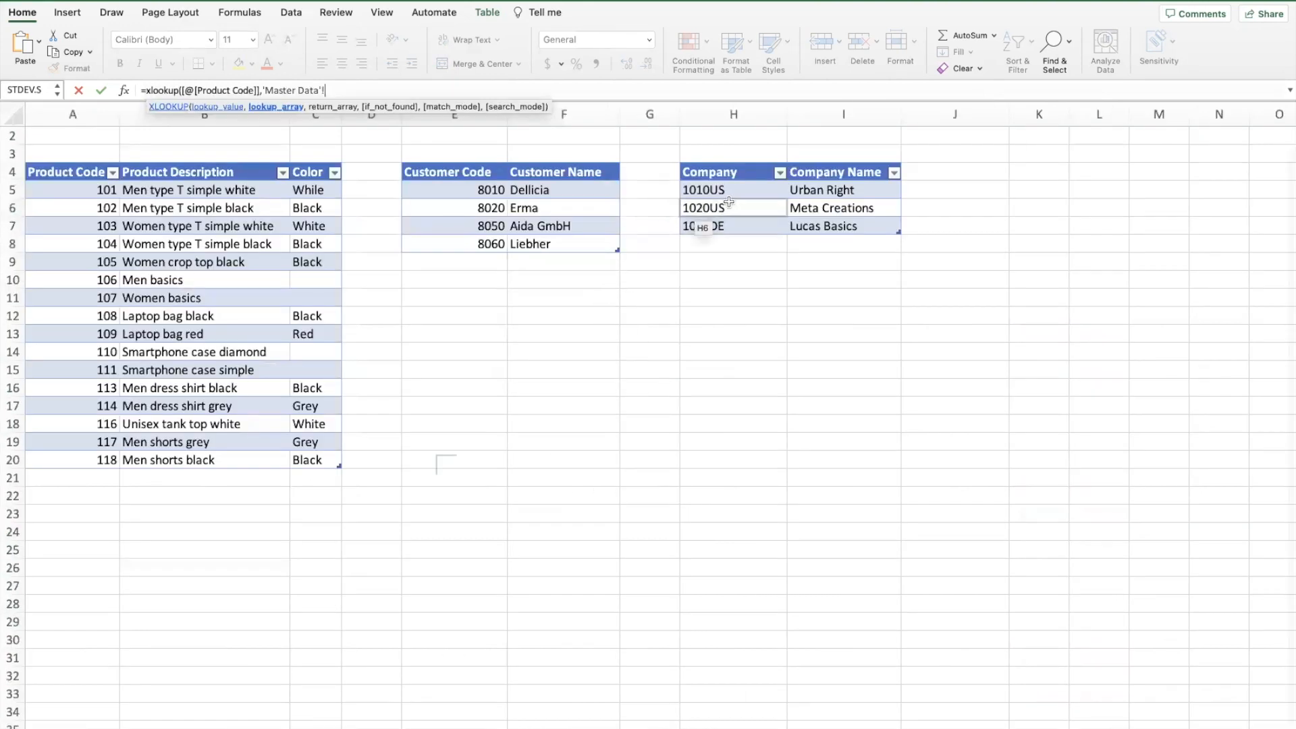
{"action": "left_click_drag", "start_coordinate": [108, 192], "coordinate": [75, 453]}
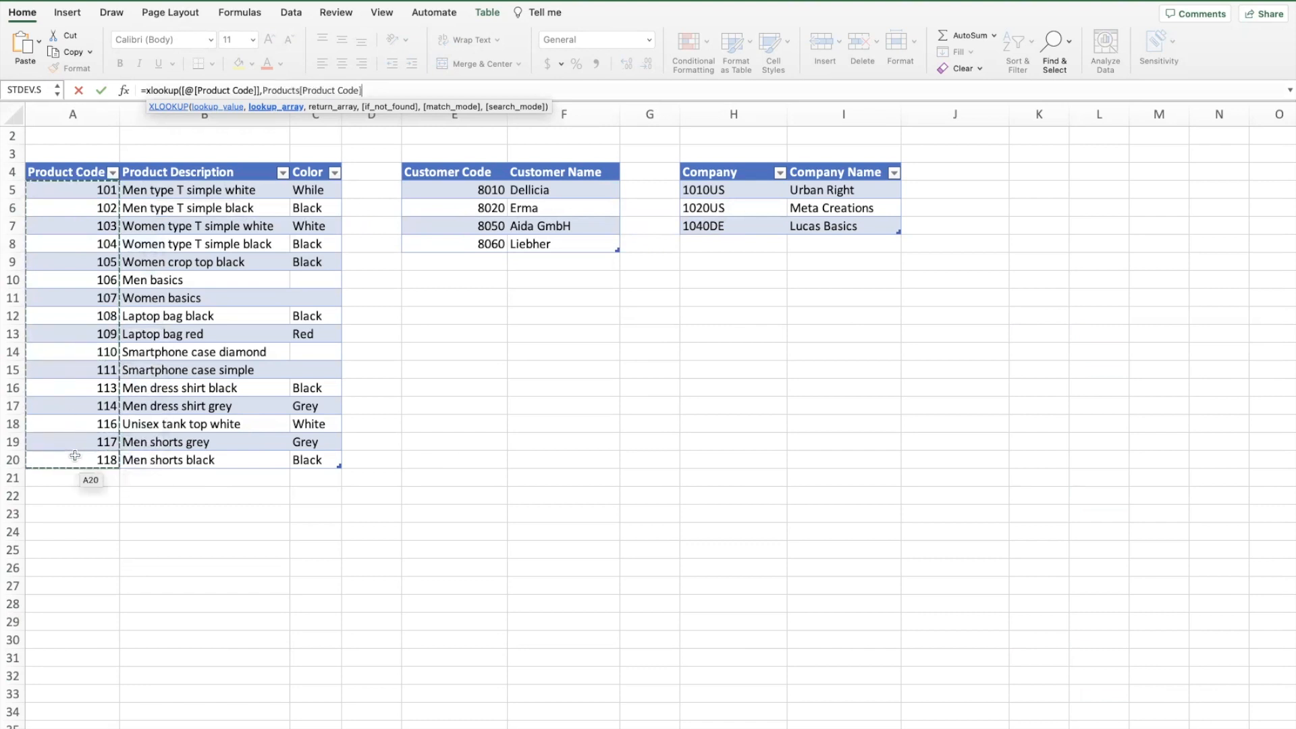
{"action": "type", "text": ","}
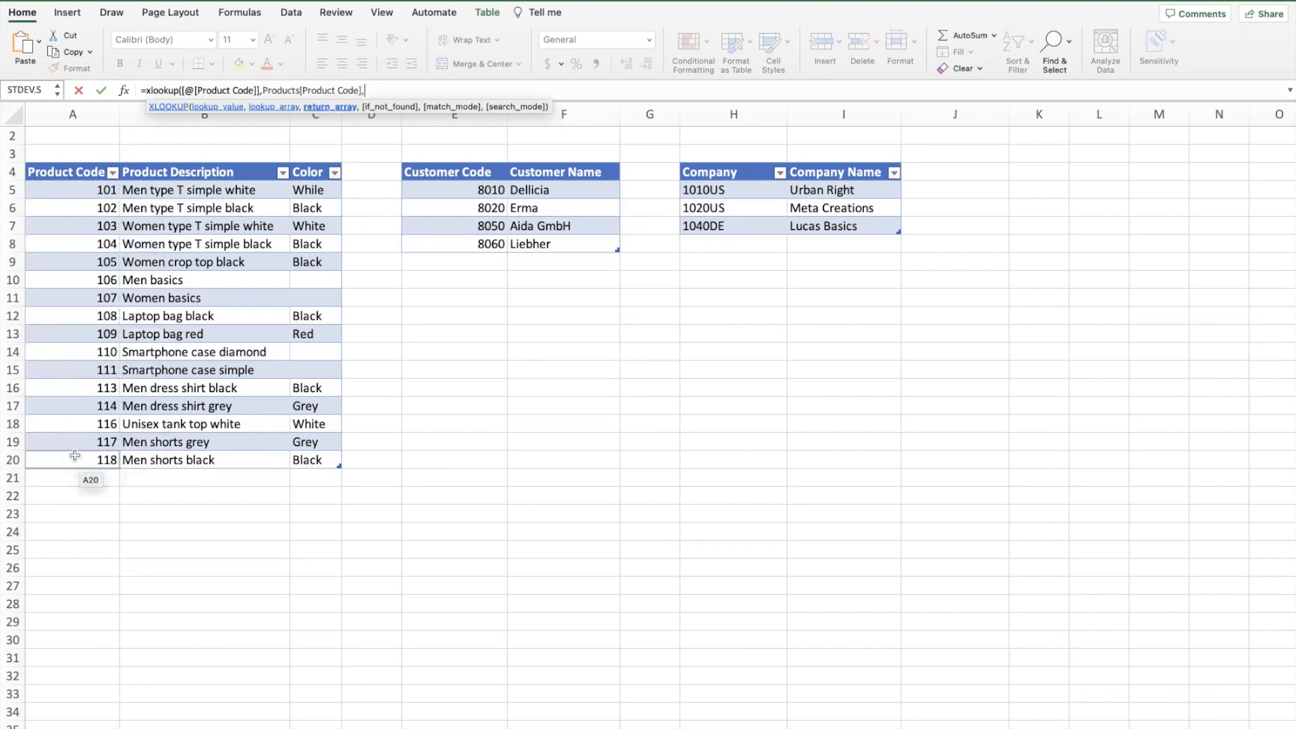
{"action": "left_click_drag", "start_coordinate": [202, 191], "coordinate": [177, 461]}
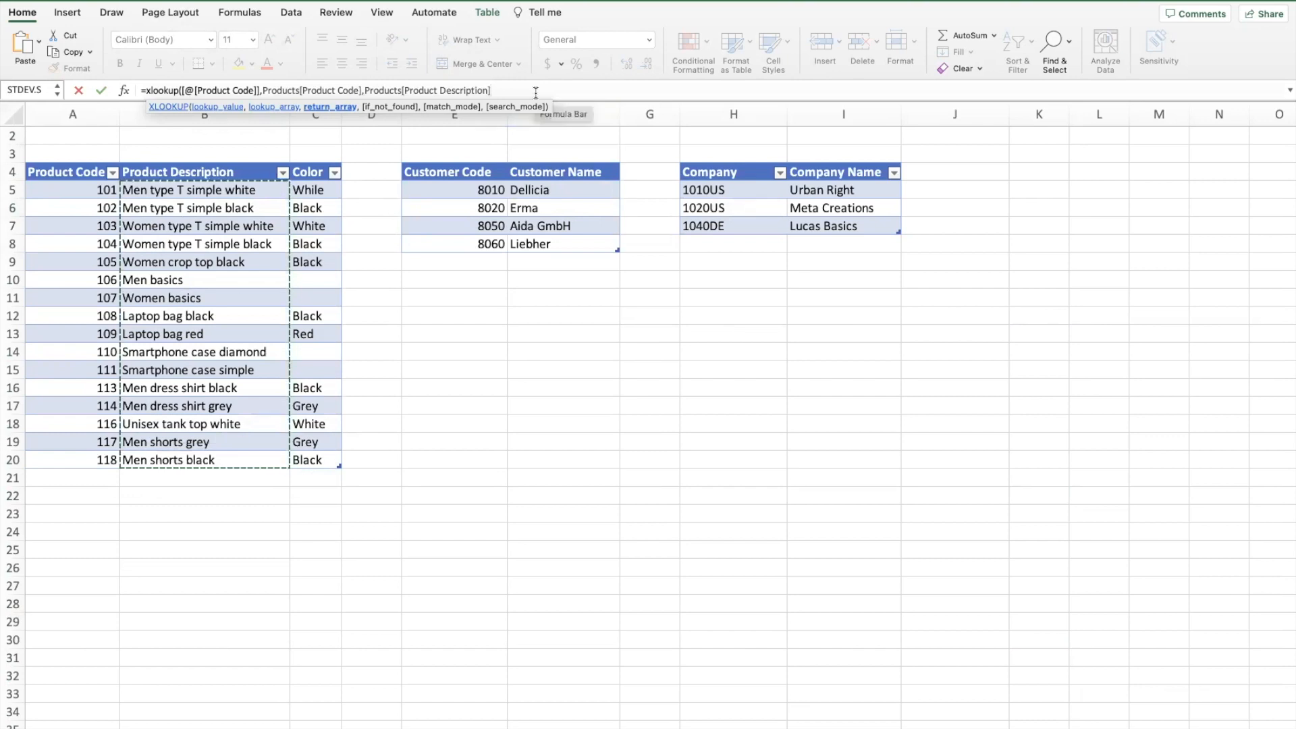
{"action": "key", "text": "Return"}
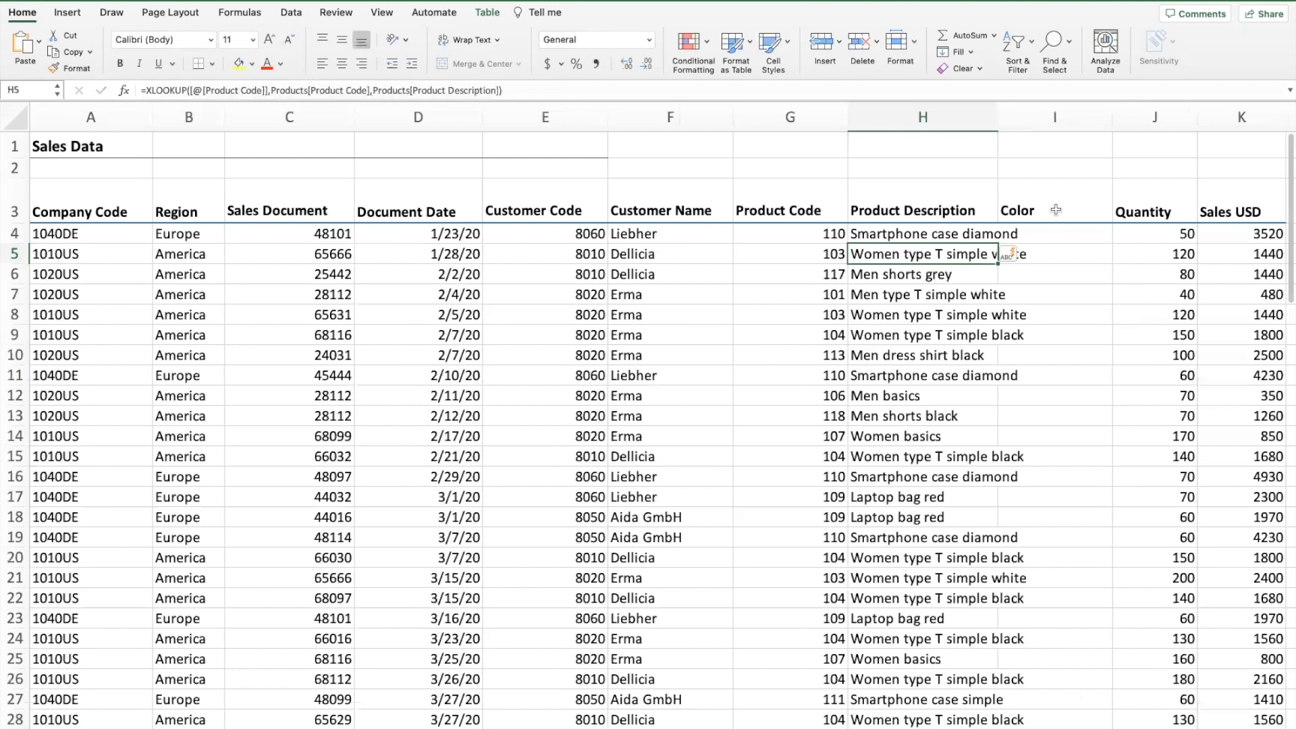
{"action": "double_click", "coordinate": [998, 123]}
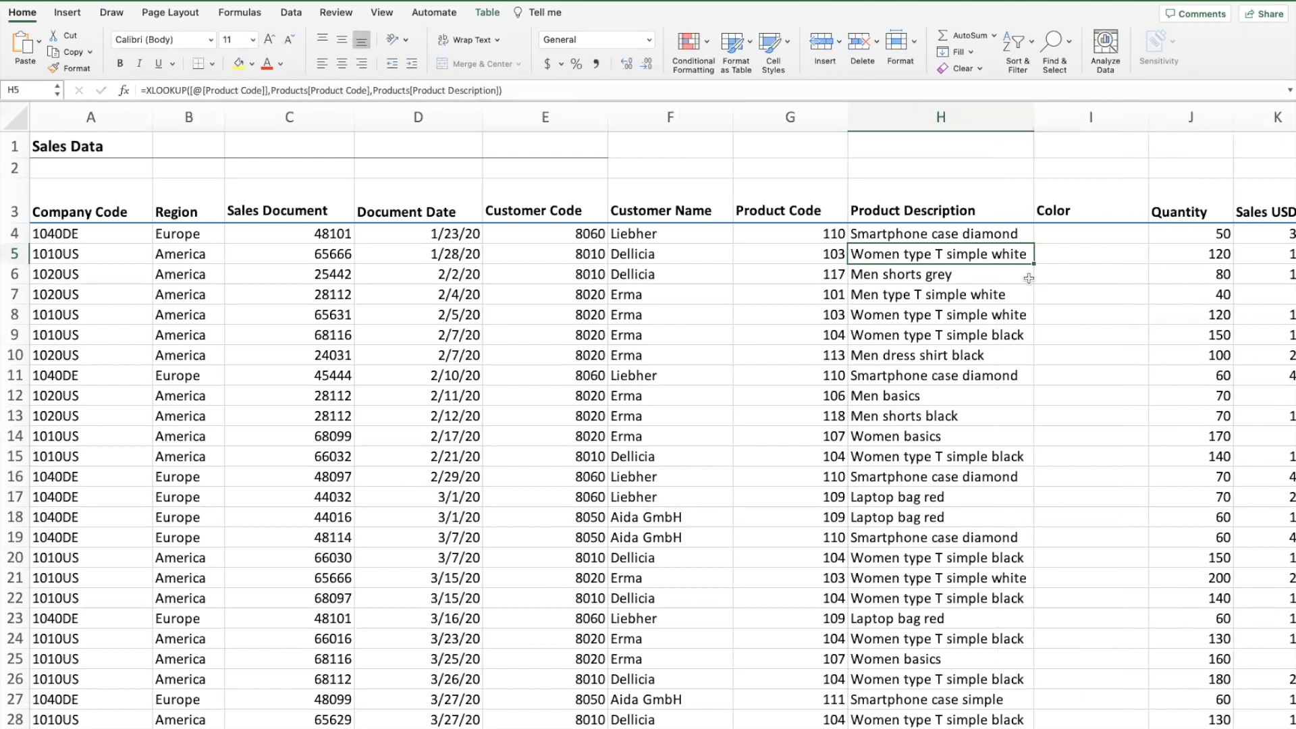
Copy the XLOOKUP formula from the first Product Description cell, H4, into the first Color cell, I4
{"action": "left_click", "coordinate": [1063, 237]}
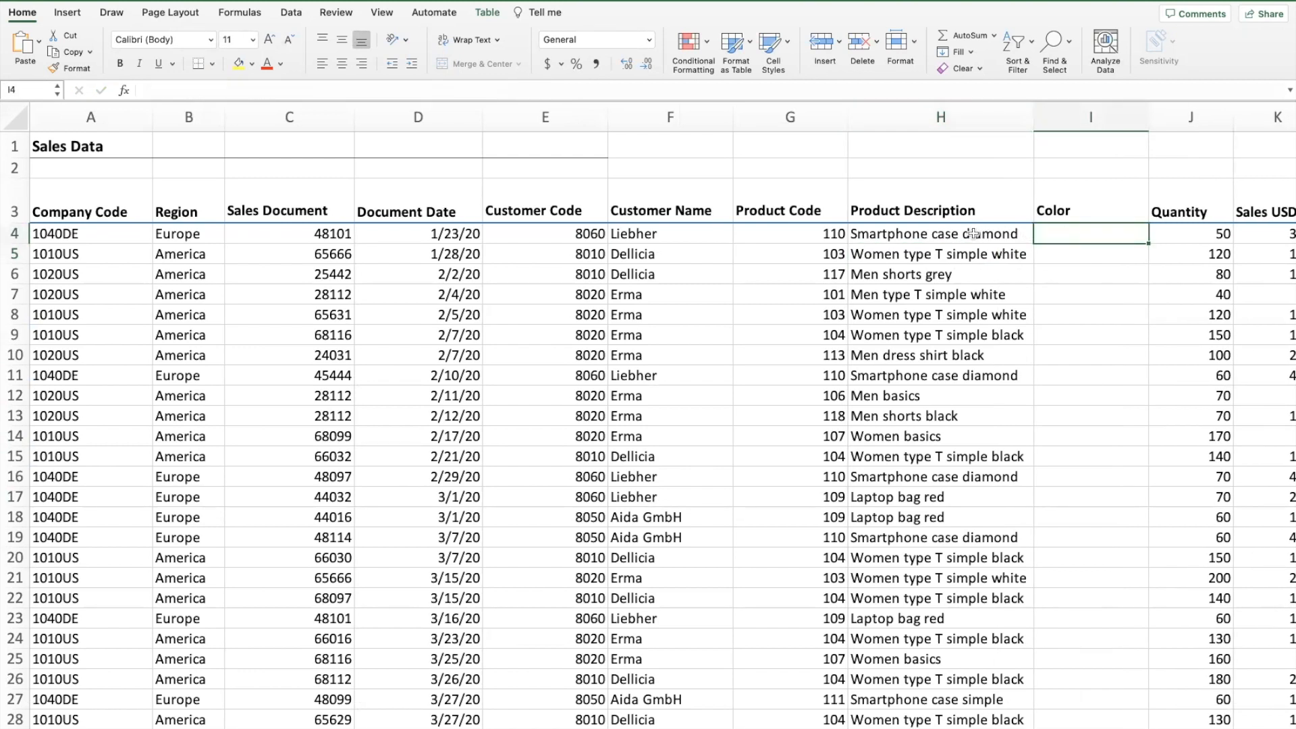
{"action": "left_click", "coordinate": [971, 233]}
{"action": "key", "text": "super+c"}
{"action": "left_click", "coordinate": [1047, 234]}
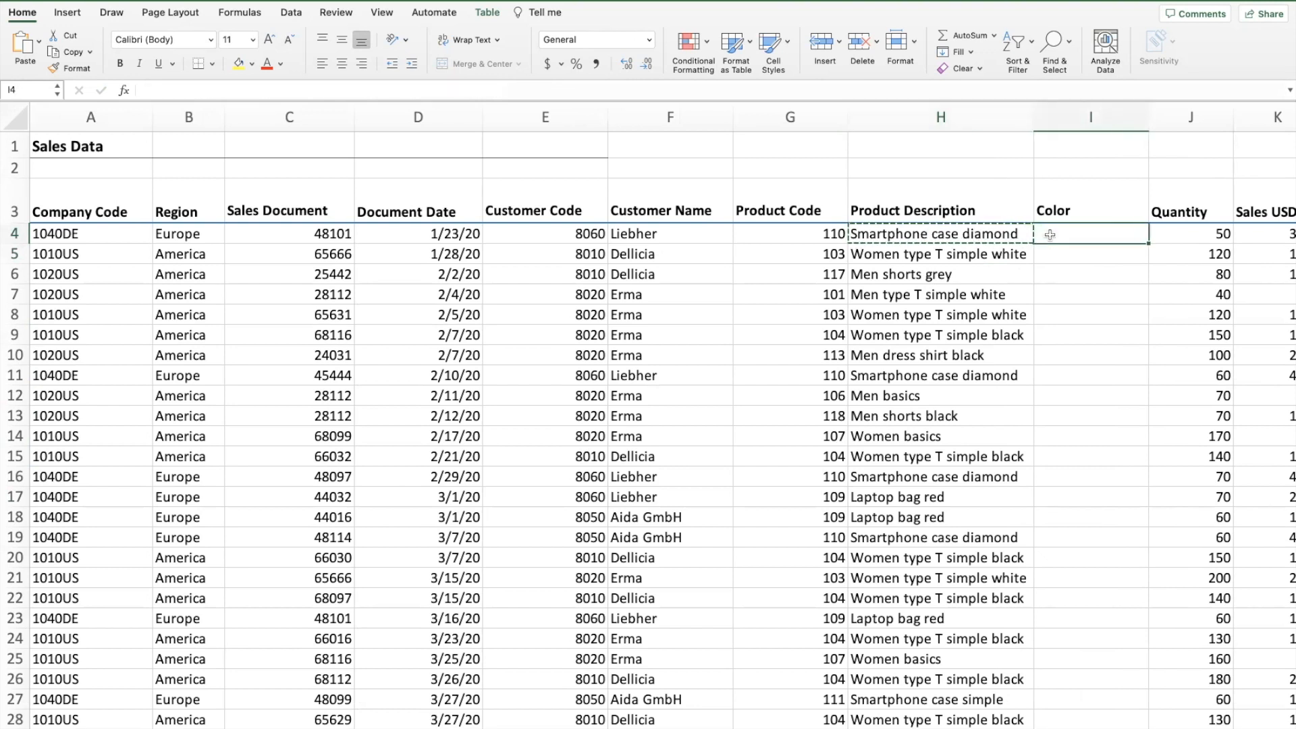
{"action": "key", "text": "super+v"}
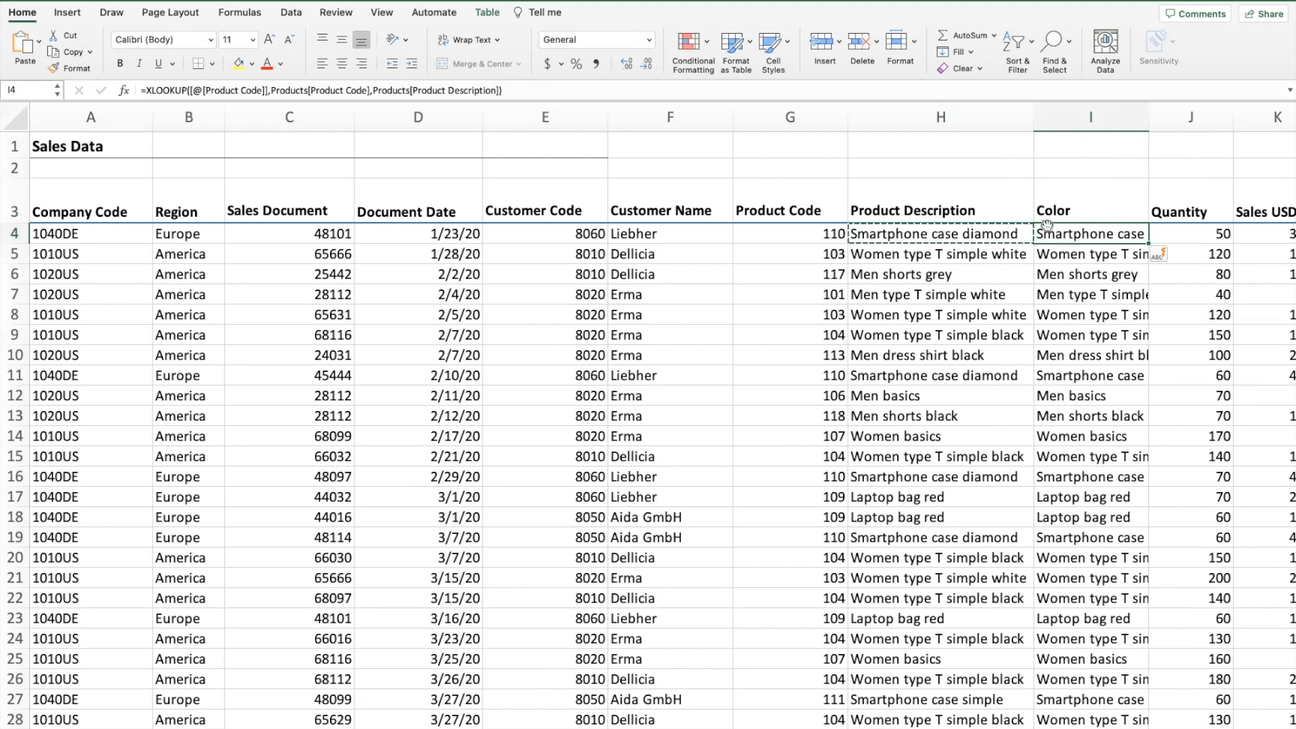
Review the arguments of the copied formula in I4 and check the table name of the product list in Master Data
{"action": "left_click", "coordinate": [248, 89]}
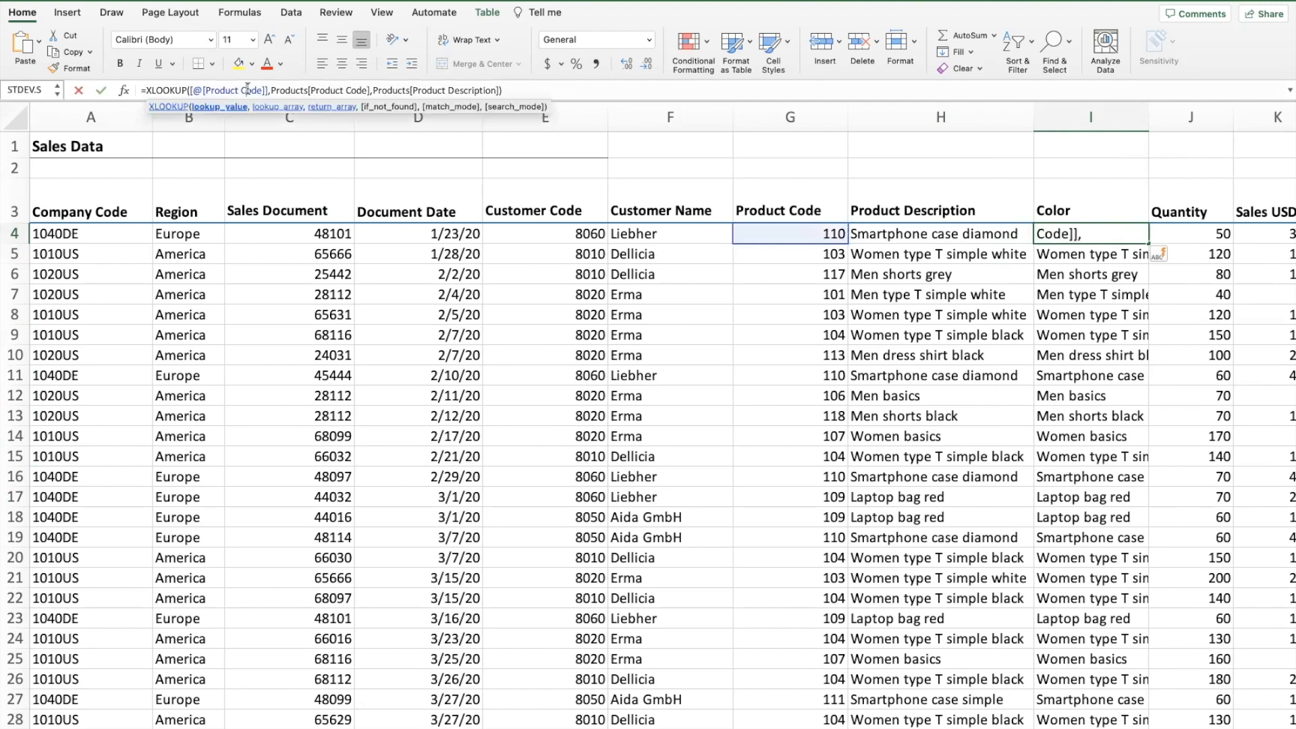
{"action": "key", "text": "Return"}
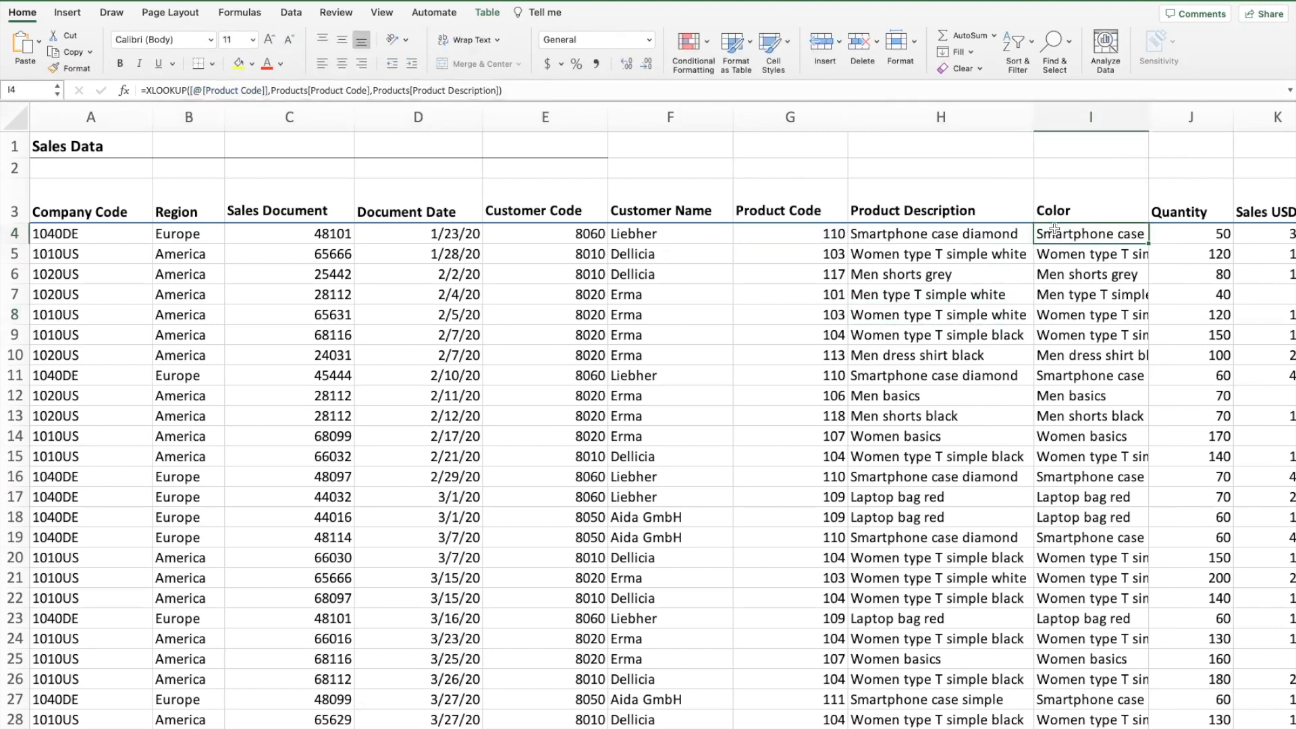
{"action": "left_click", "coordinate": [460, 90]}
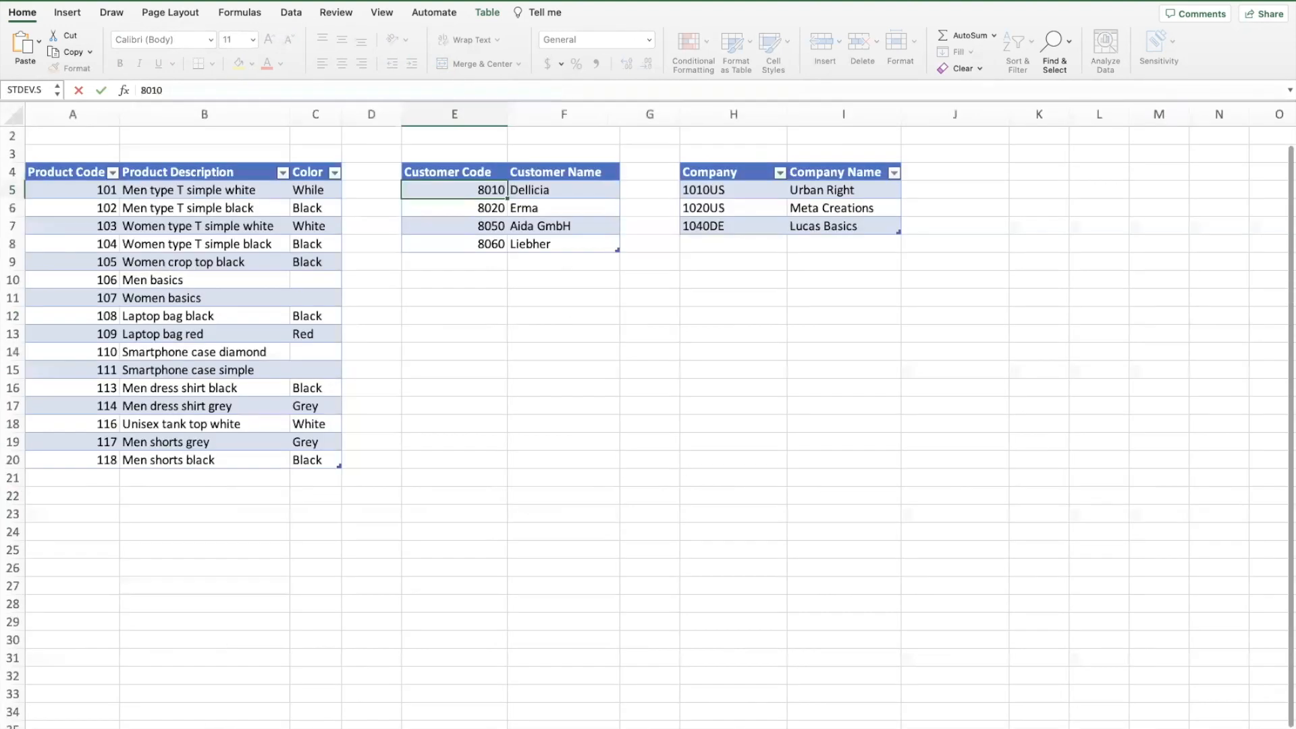
{"action": "left_click", "coordinate": [170, 181]}
{"action": "left_click", "coordinate": [479, 18]}
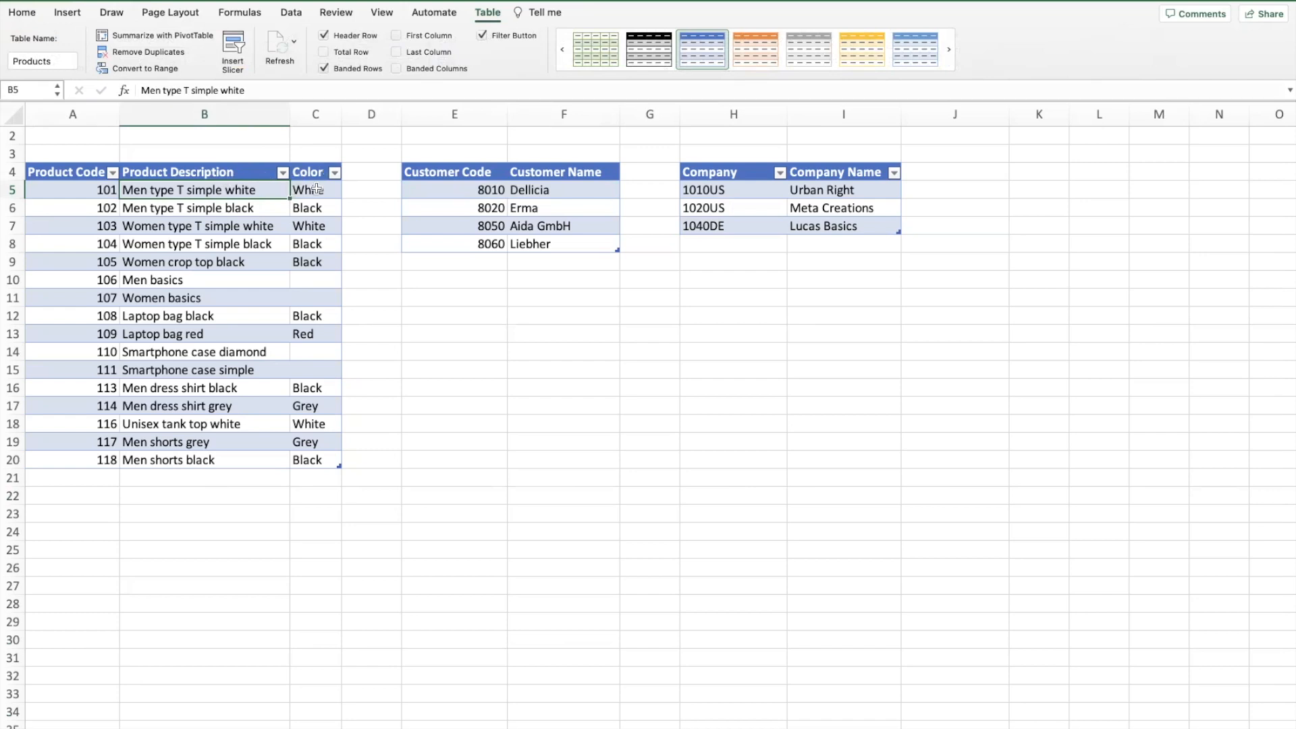
Change the return column of the XLOOKUP in Color cell I4 to Products[Color]
{"action": "key", "text": "ctrl+Page_Up"}
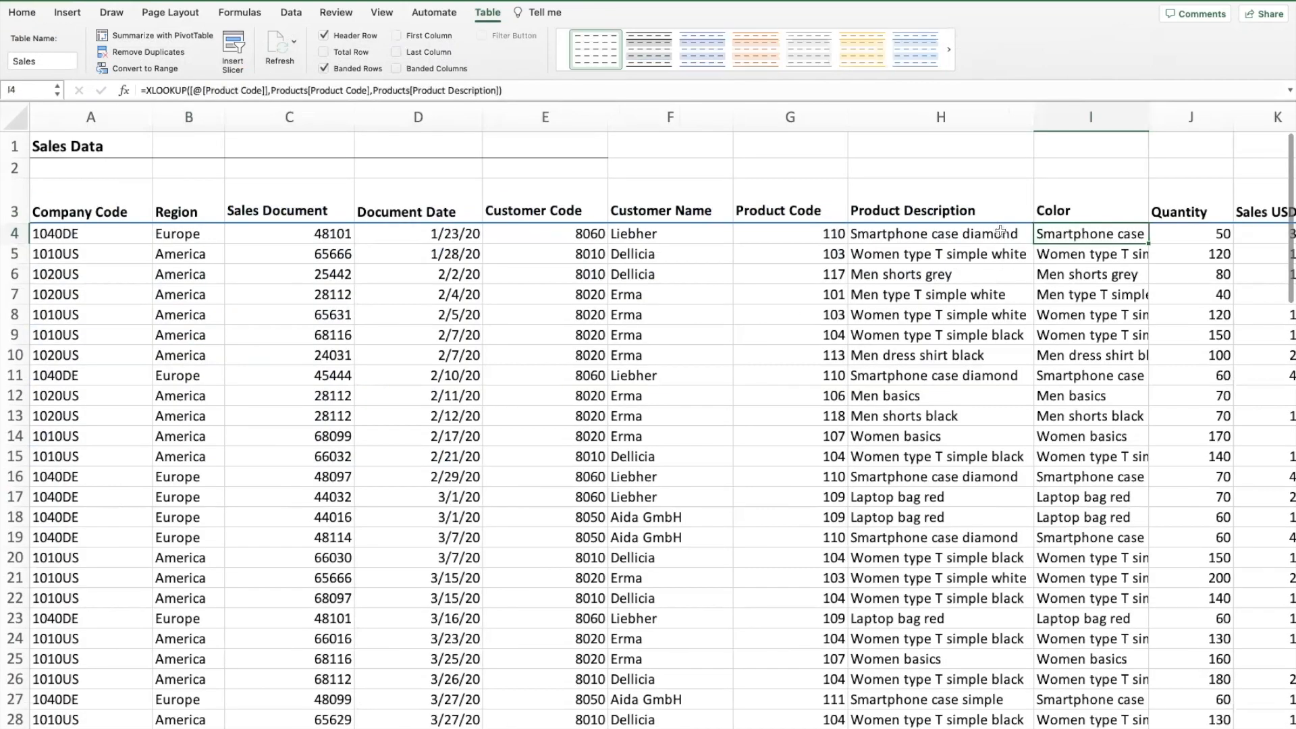
{"action": "left_click", "coordinate": [494, 90]}
{"action": "key", "text": "BackSpace"}
{"action": "key", "text": "BackSpace"}
{"action": "key", "text": "BackSpace"}
{"action": "key", "text": "BackSpace"}
{"action": "key", "text": "BackSpace"}
{"action": "key", "text": "BackSpace"}
{"action": "key", "text": "BackSpace"}
{"action": "key", "text": "BackSpace"}
{"action": "key", "text": "BackSpace"}
{"action": "key", "text": "BackSpace"}
{"action": "key", "text": "BackSpace"}
{"action": "key", "text": "BackSpace"}
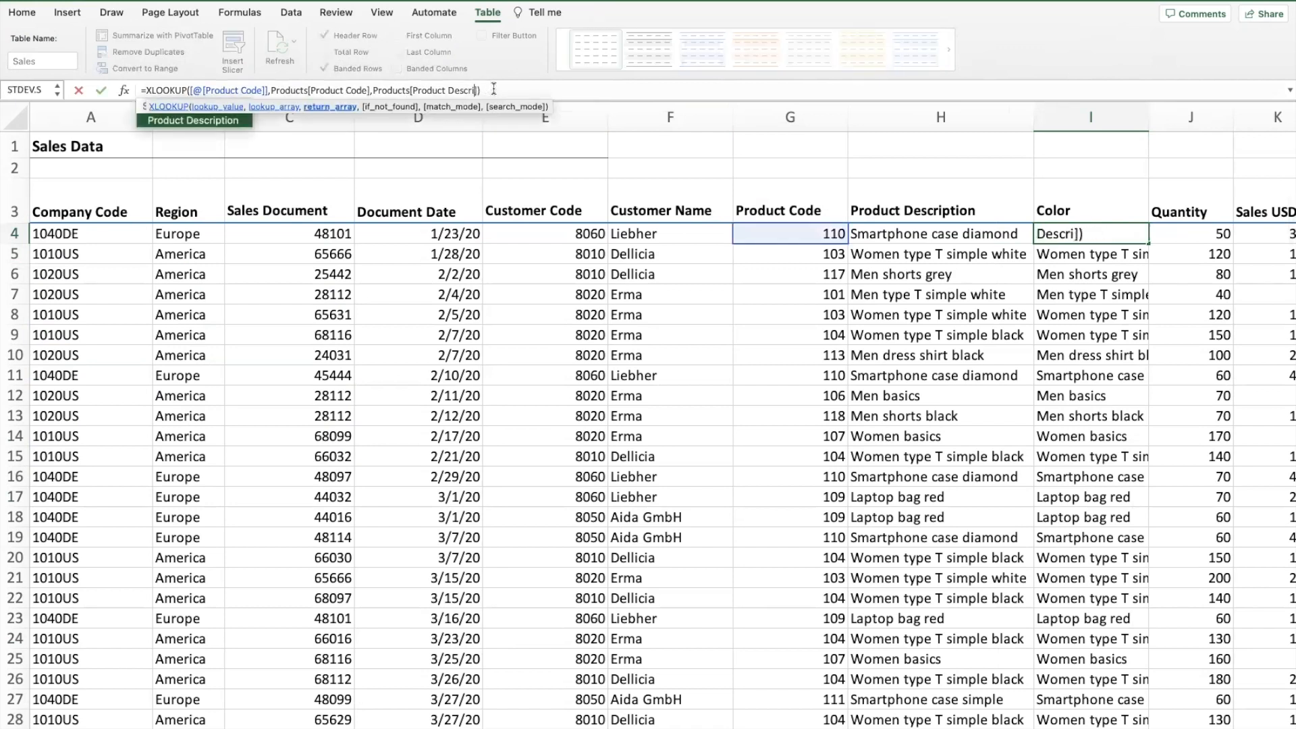
{"action": "key", "text": "BackSpace"}
{"action": "key", "text": "BackSpace"}
{"action": "key", "text": "BackSpace"}
{"action": "key", "text": "BackSpace"}
{"action": "key", "text": "BackSpace"}
{"action": "key", "text": "BackSpace"}
{"action": "key", "text": "BackSpace"}
{"action": "type", "text": "C"}
{"action": "type", "text": "olor"}
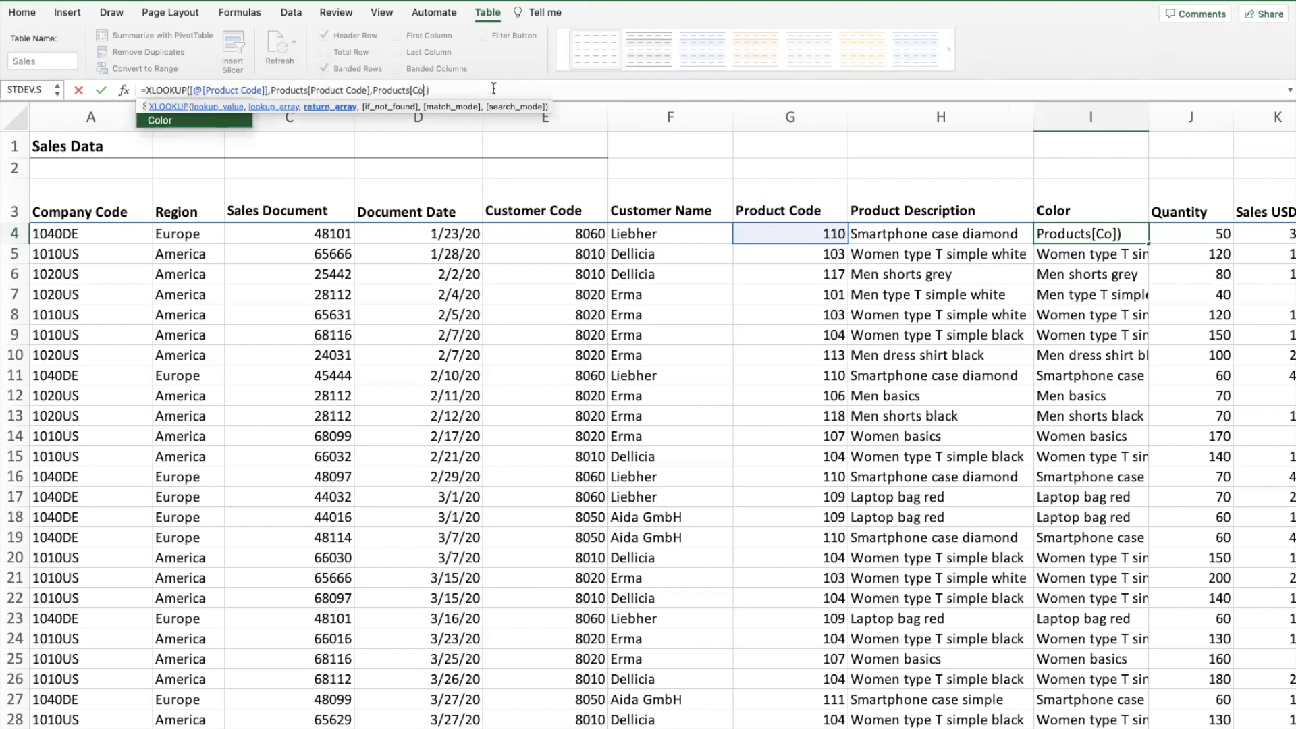
{"action": "key", "text": "Return"}
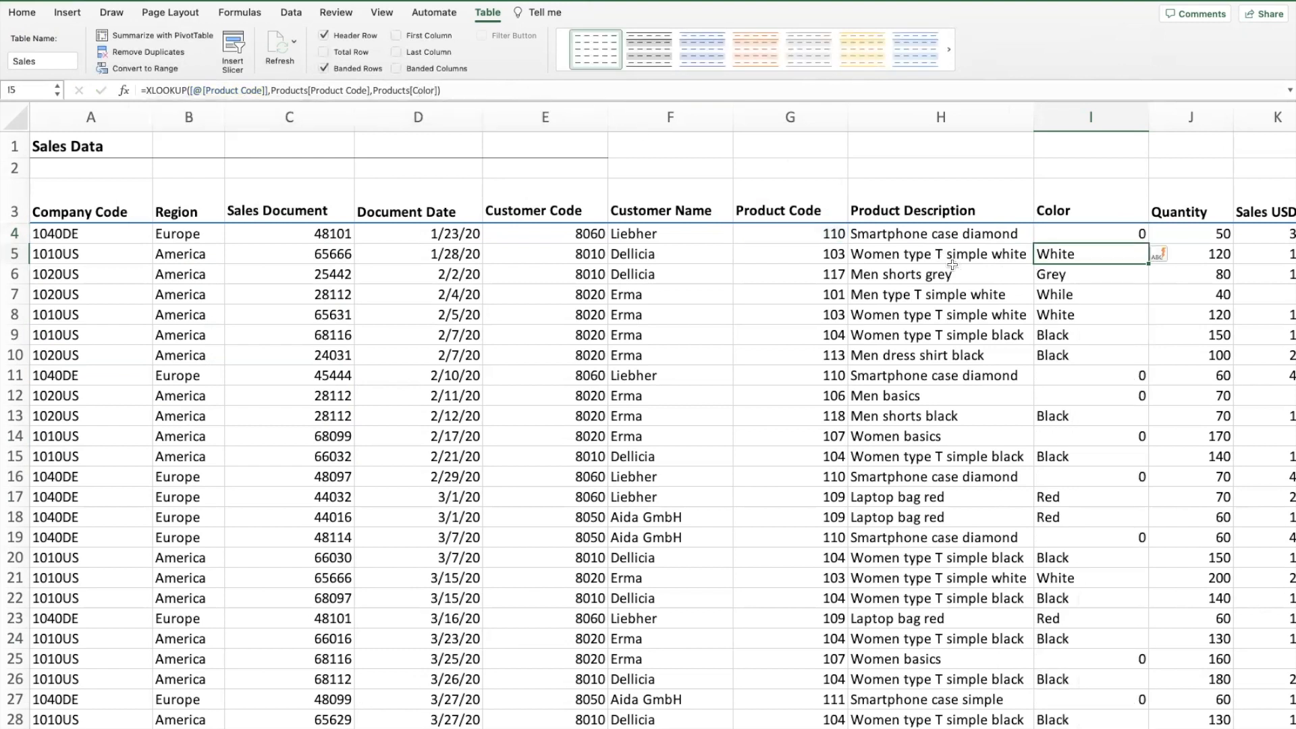
Review the Color column's lookup results in Sales Data and check the Color cell of product code 110 in Master Data
{"action": "scroll", "coordinate": [952, 263], "scroll_direction": "right", "scroll_amount": 5}
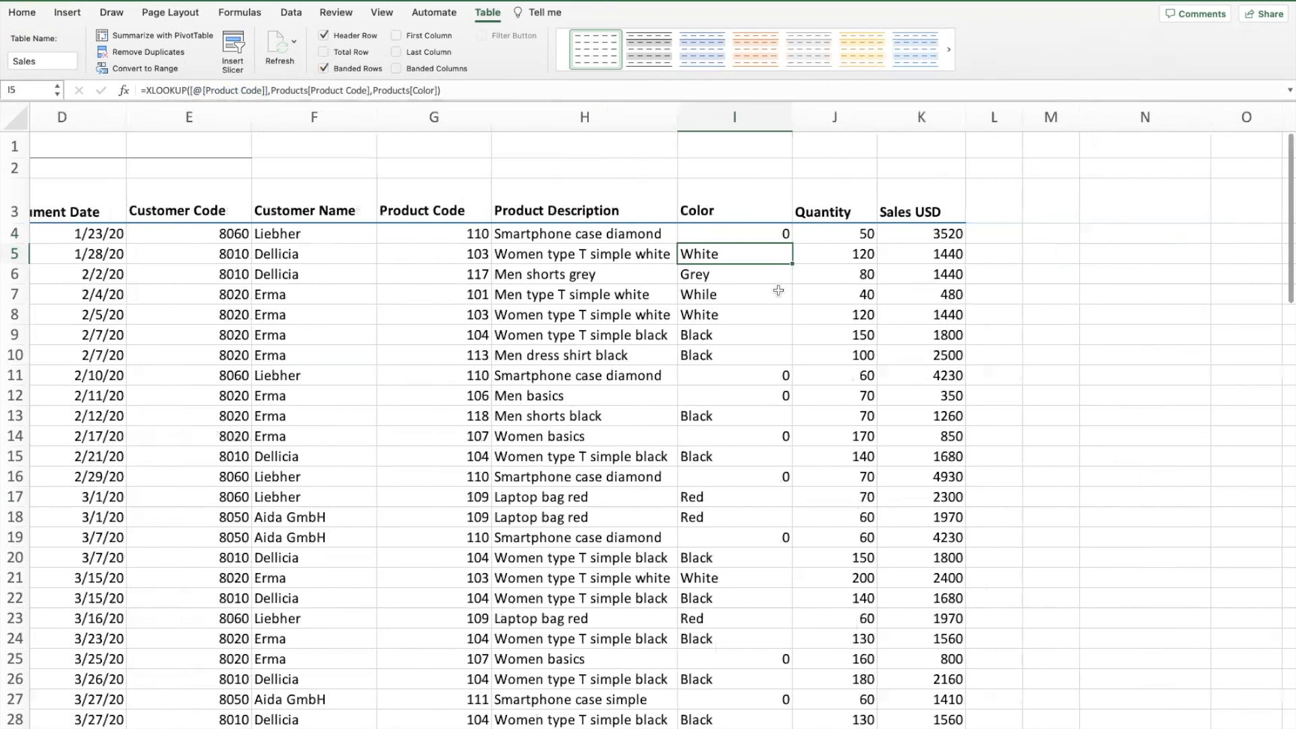
{"action": "scroll", "coordinate": [740, 281], "scroll_direction": "down", "scroll_amount": 1}
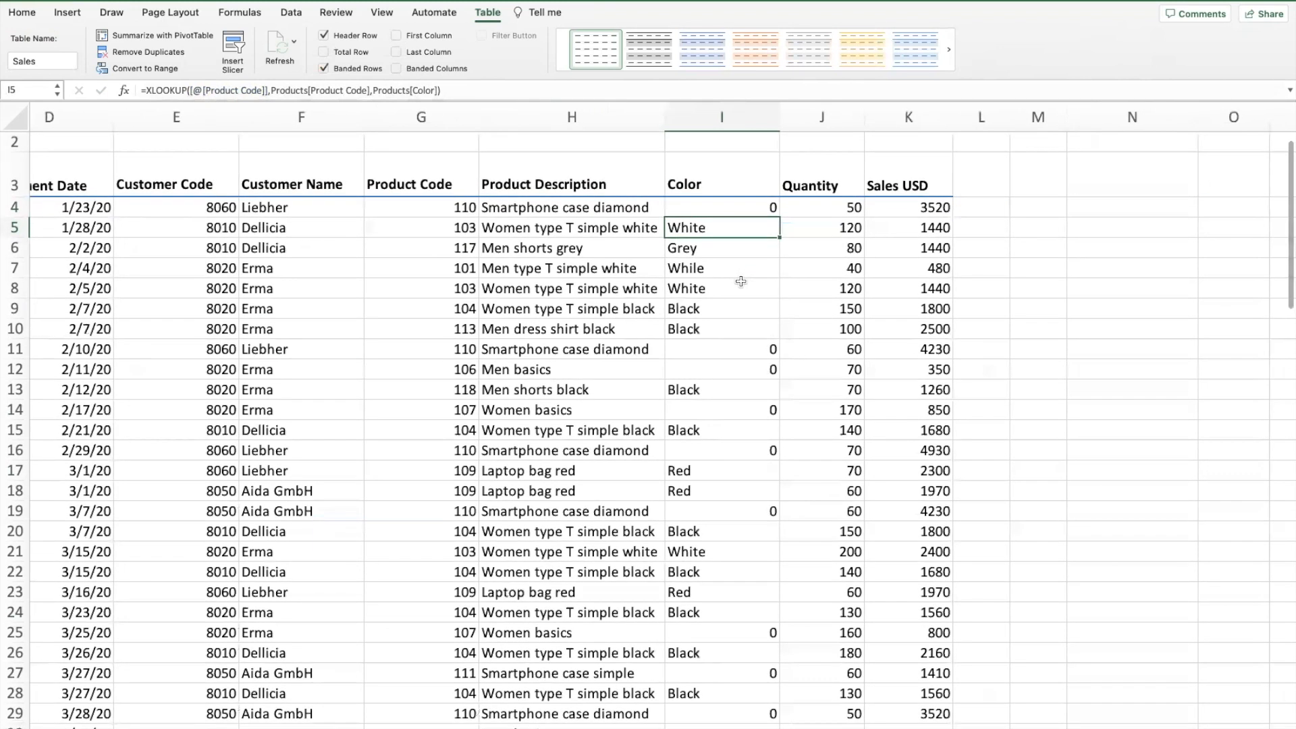
{"action": "scroll", "coordinate": [740, 282], "scroll_direction": "down", "scroll_amount": 1}
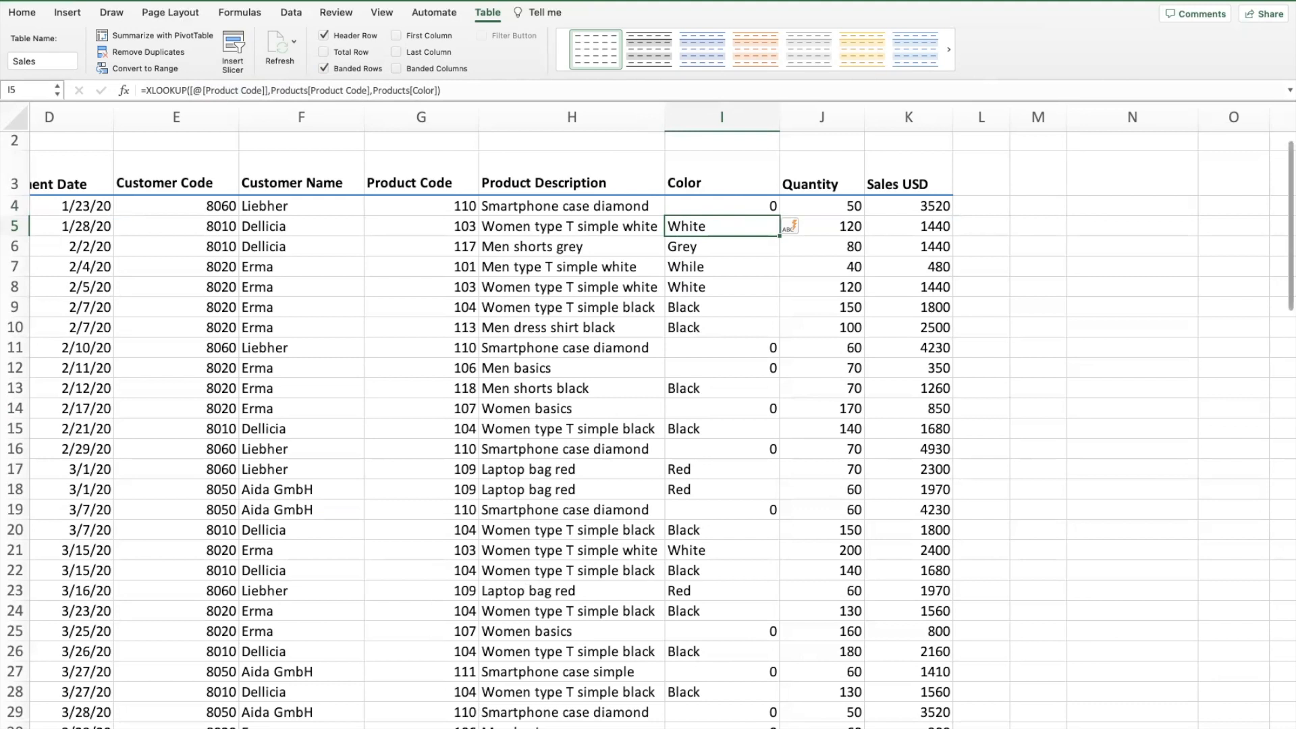
{"action": "left_click", "coordinate": [270, 728]}
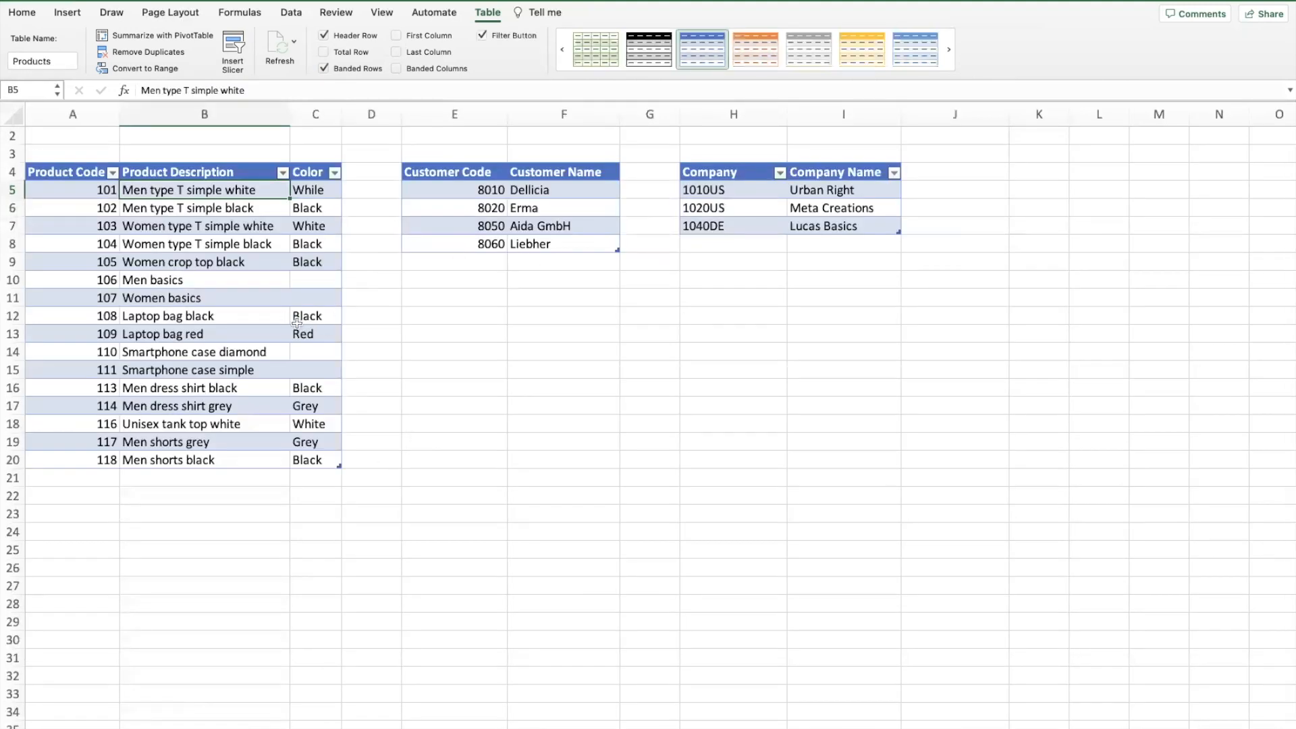
{"action": "left_click", "coordinate": [301, 352]}
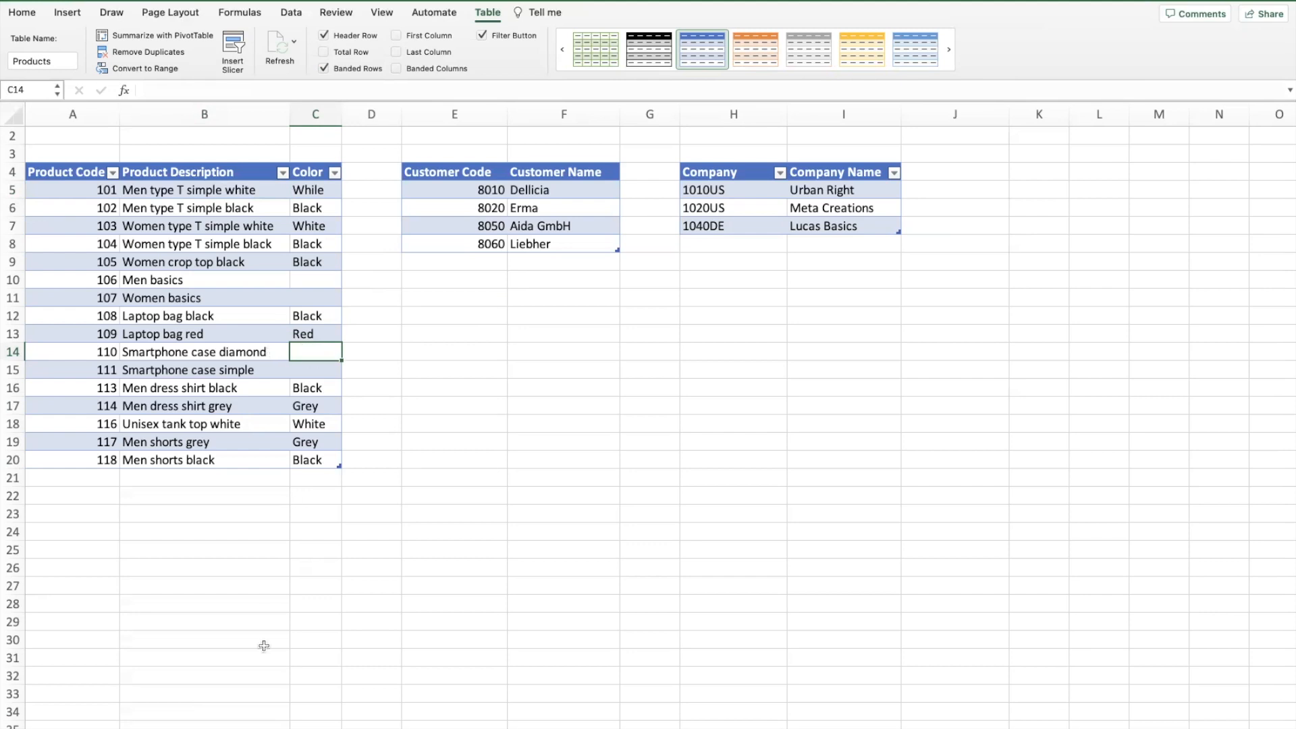
Switch to Chrome to read the course page's additional resources on XLOOKUP bringing in zeros instead of blanks, and return to Excel
{"action": "left_click", "coordinate": [118, 728]}
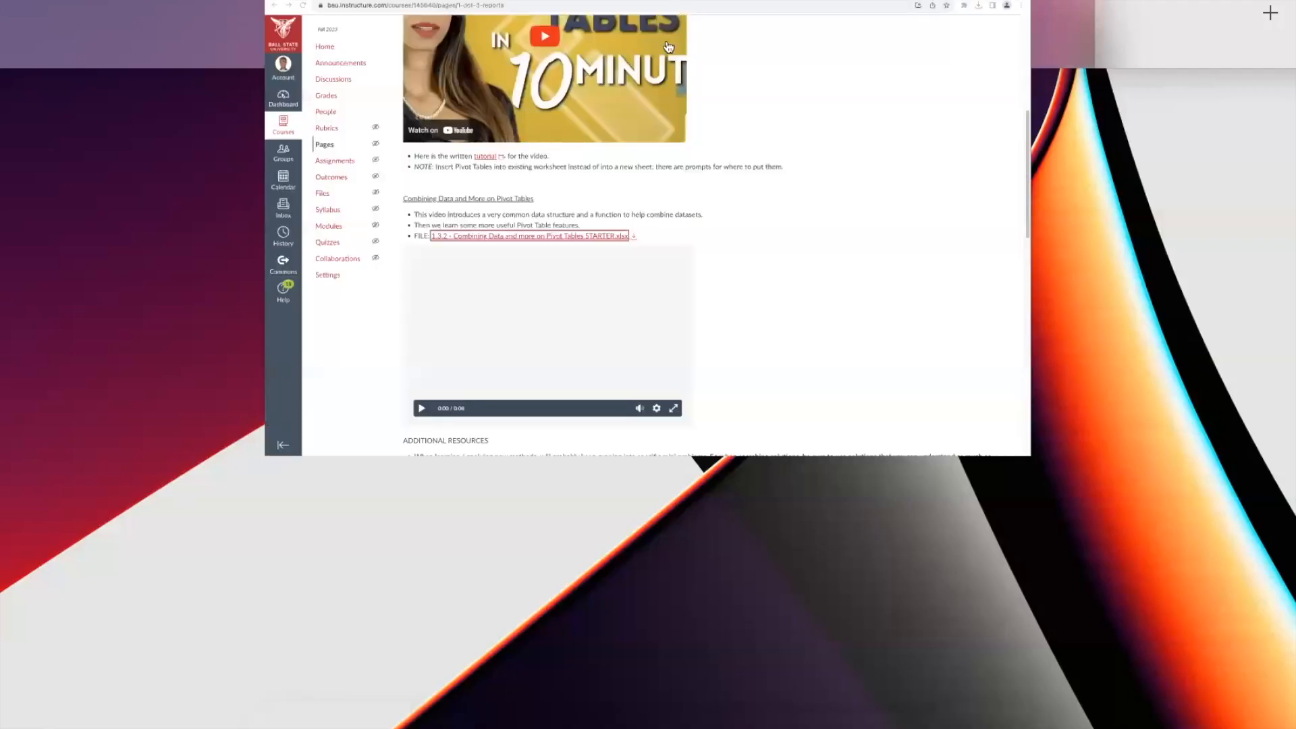
{"action": "scroll", "coordinate": [607, 219], "scroll_direction": "down", "scroll_amount": 3}
{"action": "scroll", "coordinate": [608, 222], "scroll_direction": "down", "scroll_amount": 2}
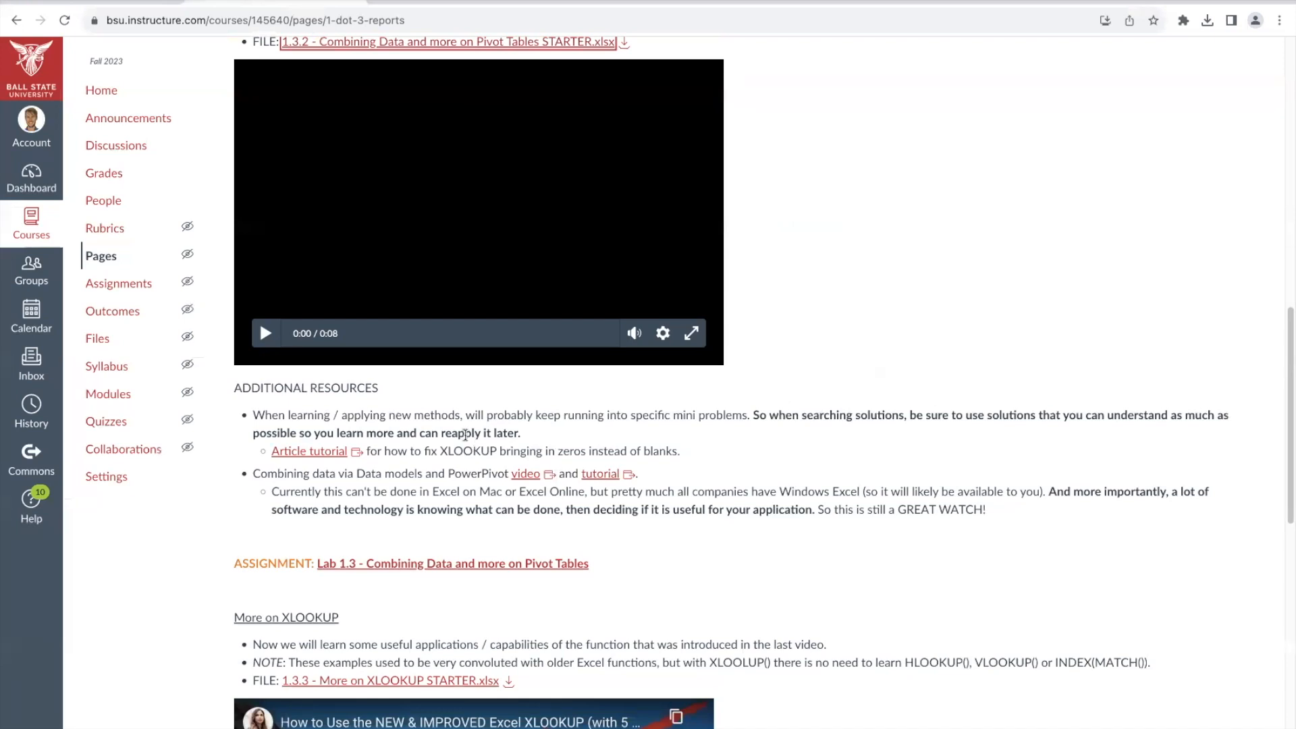
{"action": "key", "text": "ctrl+Up"}
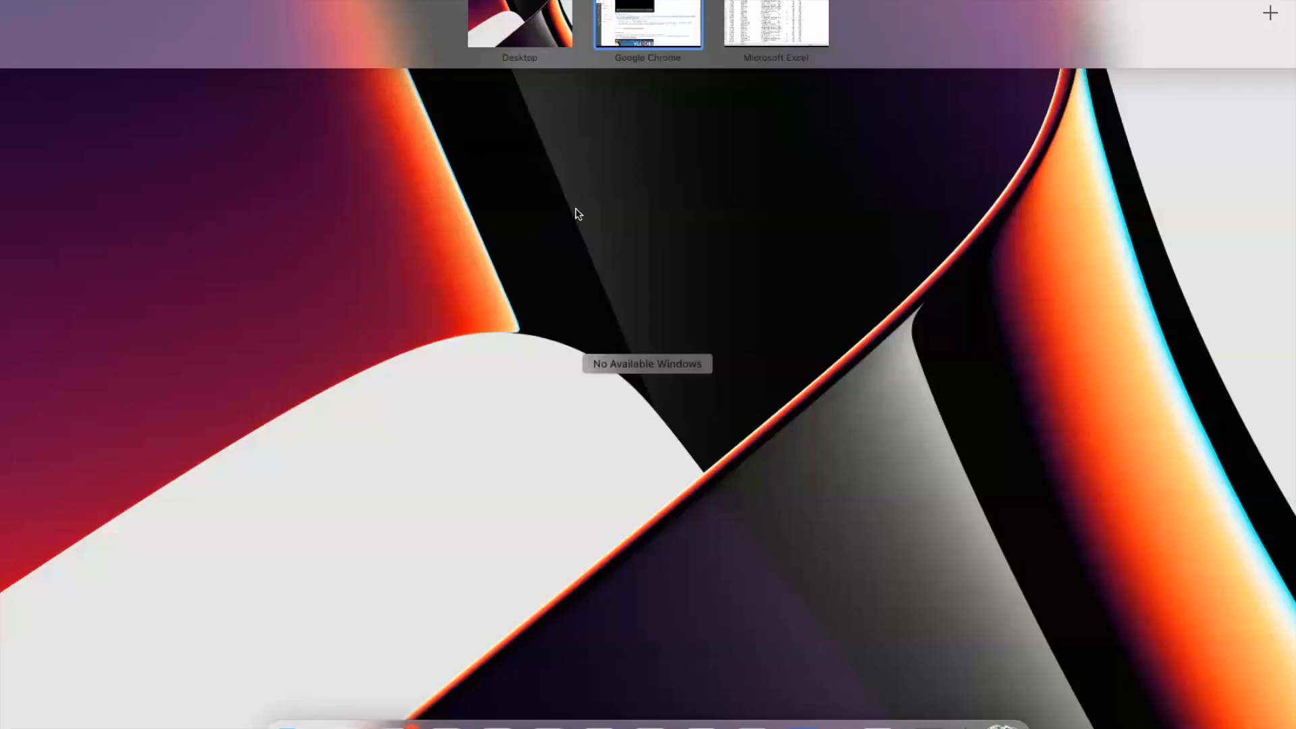
{"action": "left_click", "coordinate": [783, 24]}
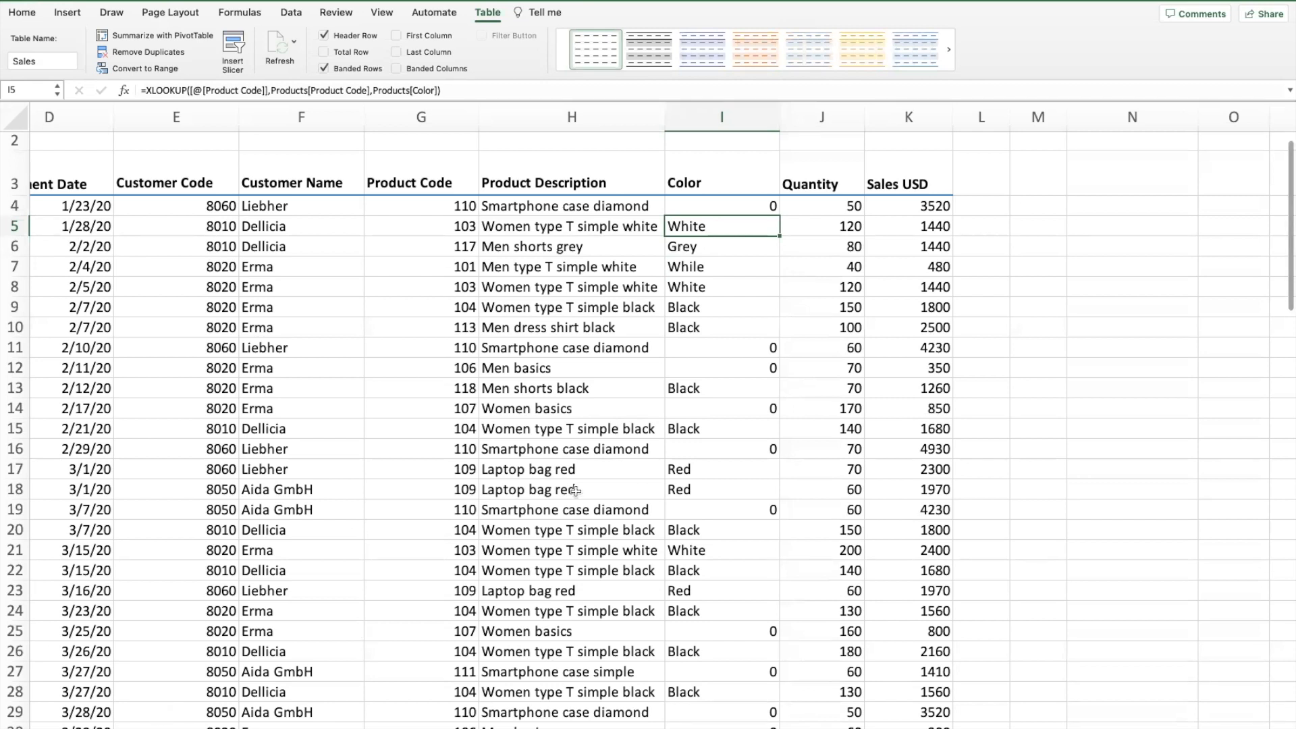
Examine product 101's row in Master Data, selecting its Product Description and Color cells together
{"action": "left_click", "coordinate": [331, 727]}
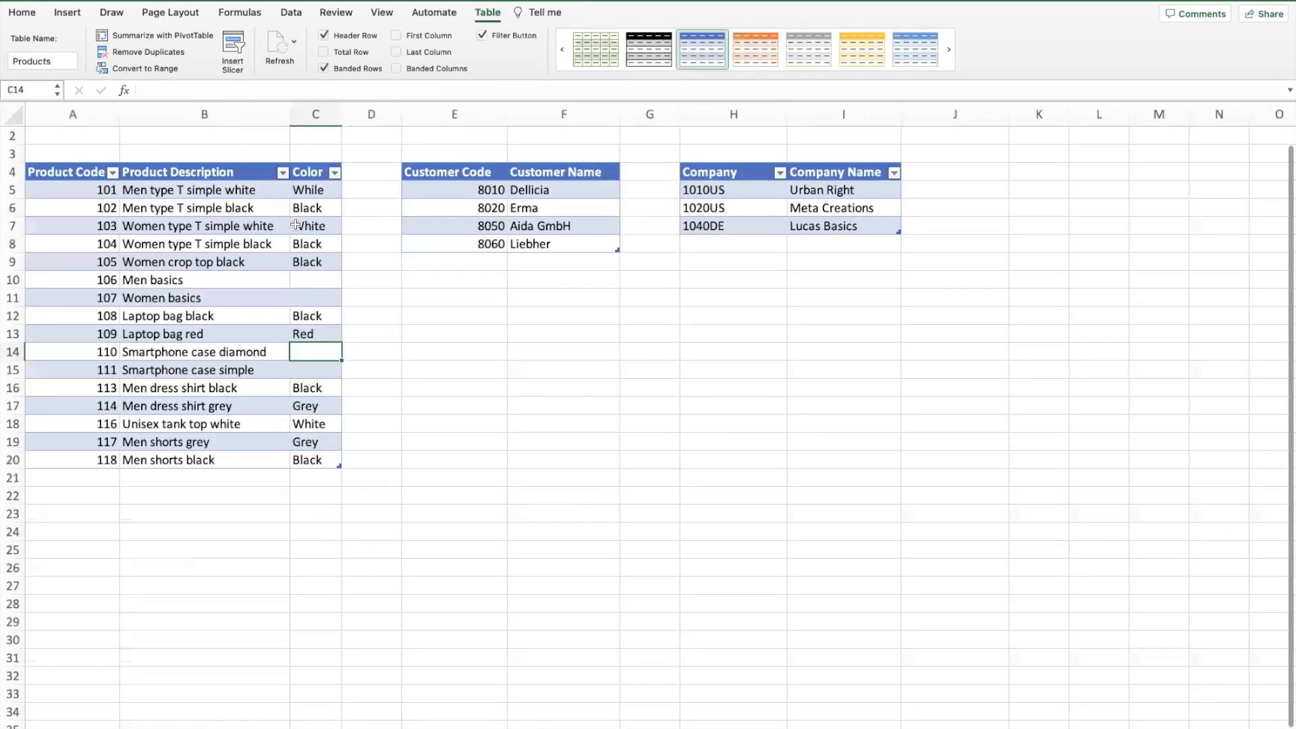
{"action": "left_click", "coordinate": [105, 186]}
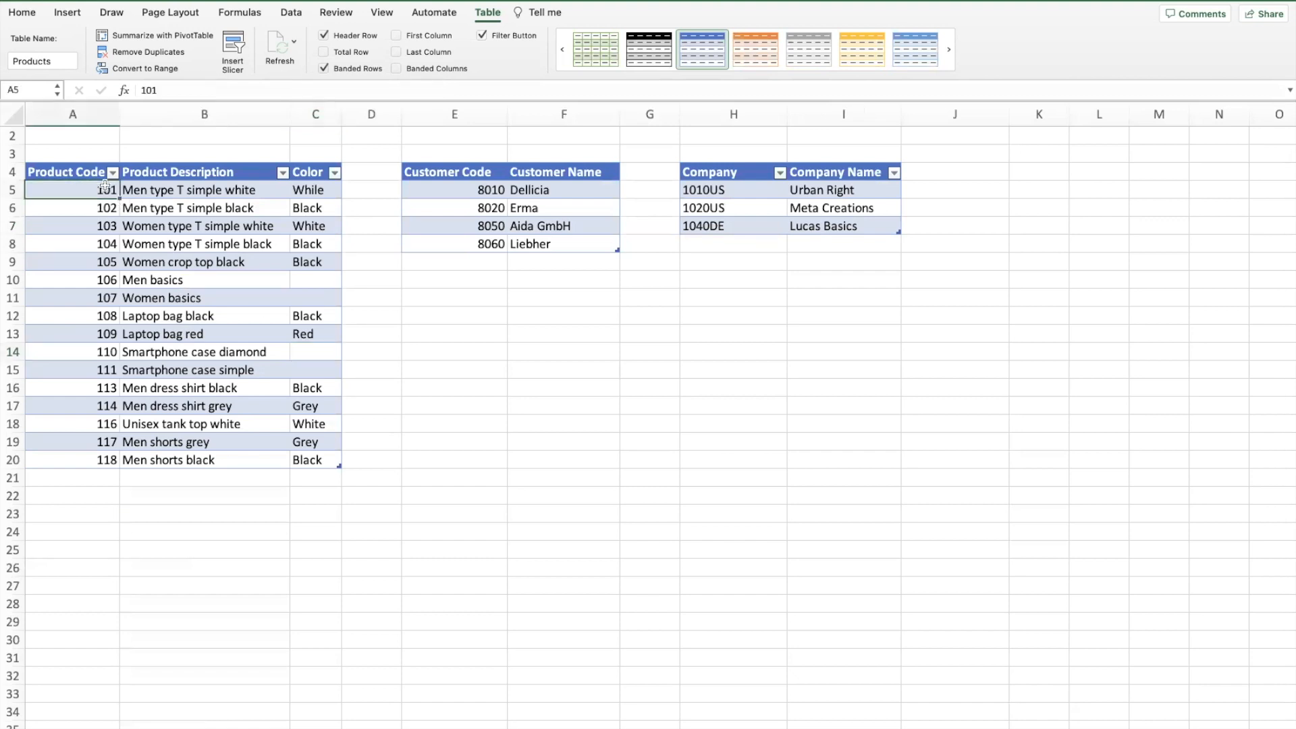
{"action": "left_click_drag", "start_coordinate": [141, 188], "coordinate": [302, 190]}
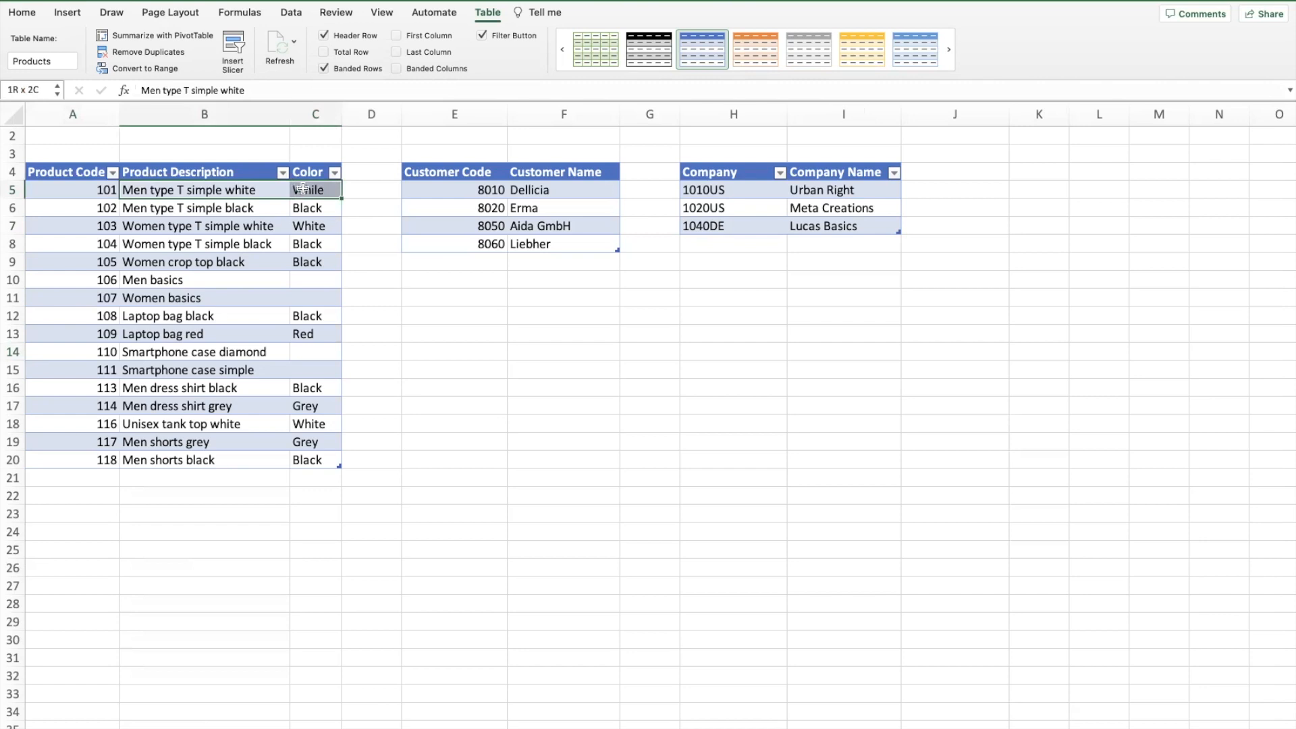
{"action": "left_click", "coordinate": [215, 202]}
{"action": "left_click", "coordinate": [212, 192]}
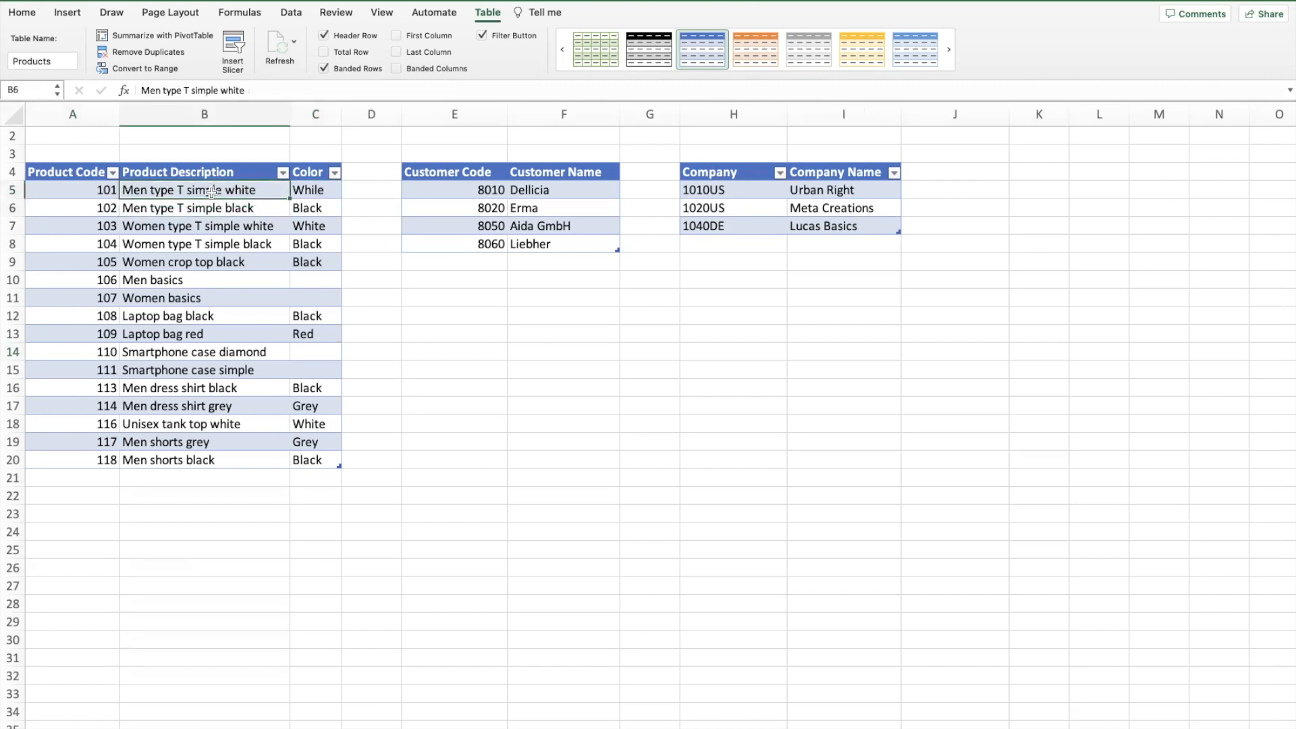
{"action": "left_click_drag", "start_coordinate": [211, 192], "coordinate": [308, 191]}
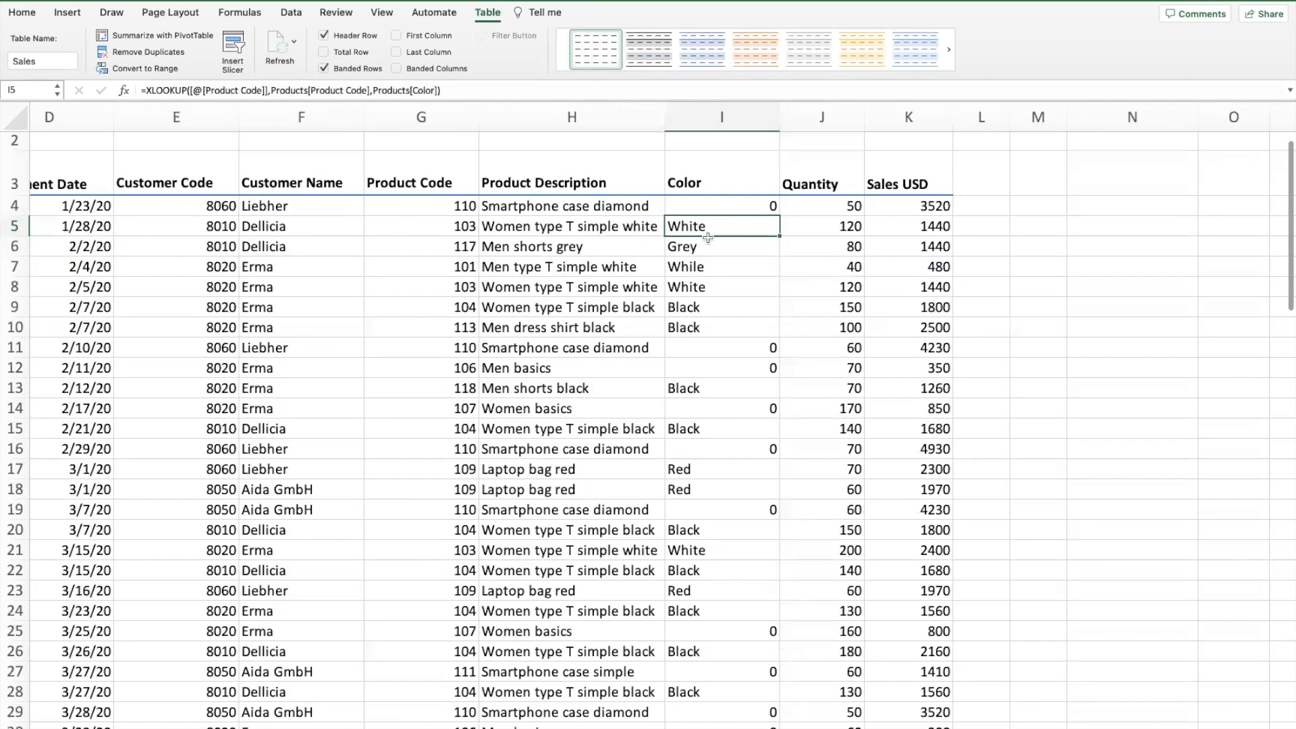
Clear the lookup formulas from all data rows of the Product Description and Color columns in Sales Data
{"action": "left_click", "coordinate": [576, 205]}
{"action": "key", "text": "Delete"}
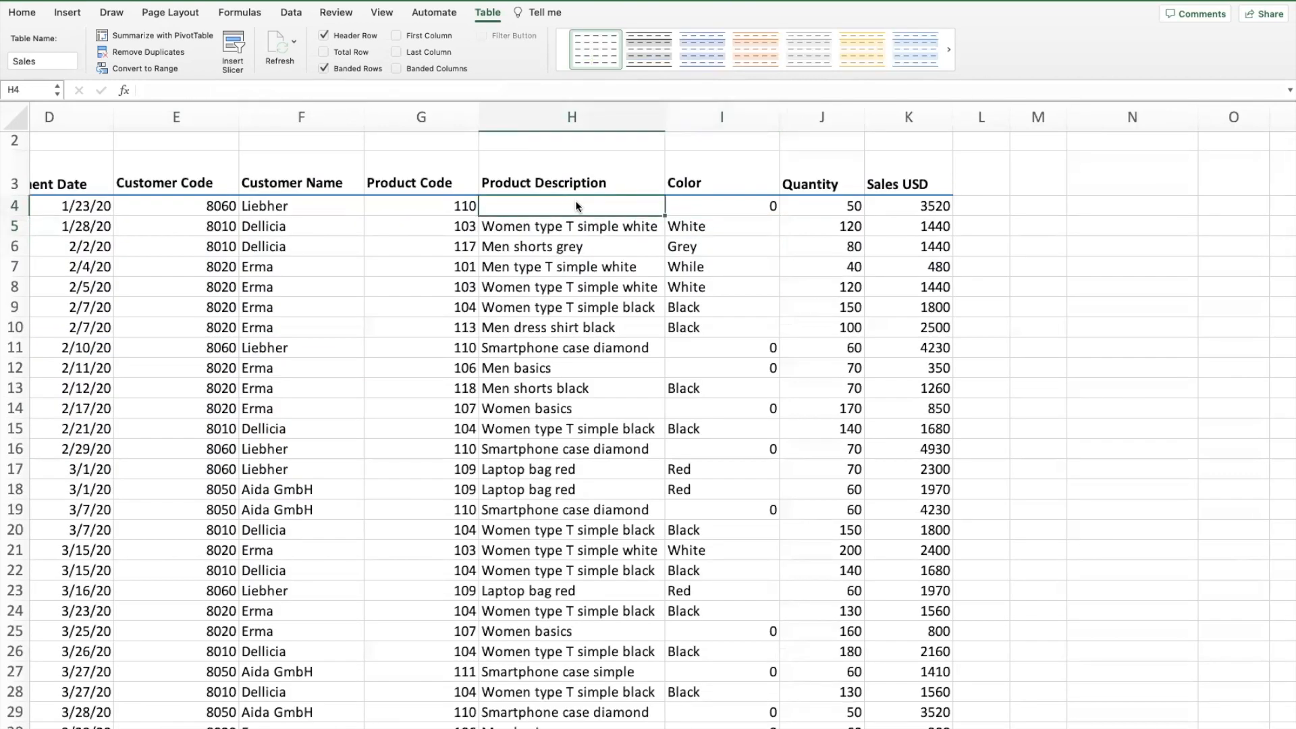
{"action": "left_click", "coordinate": [689, 208], "text": "shift"}
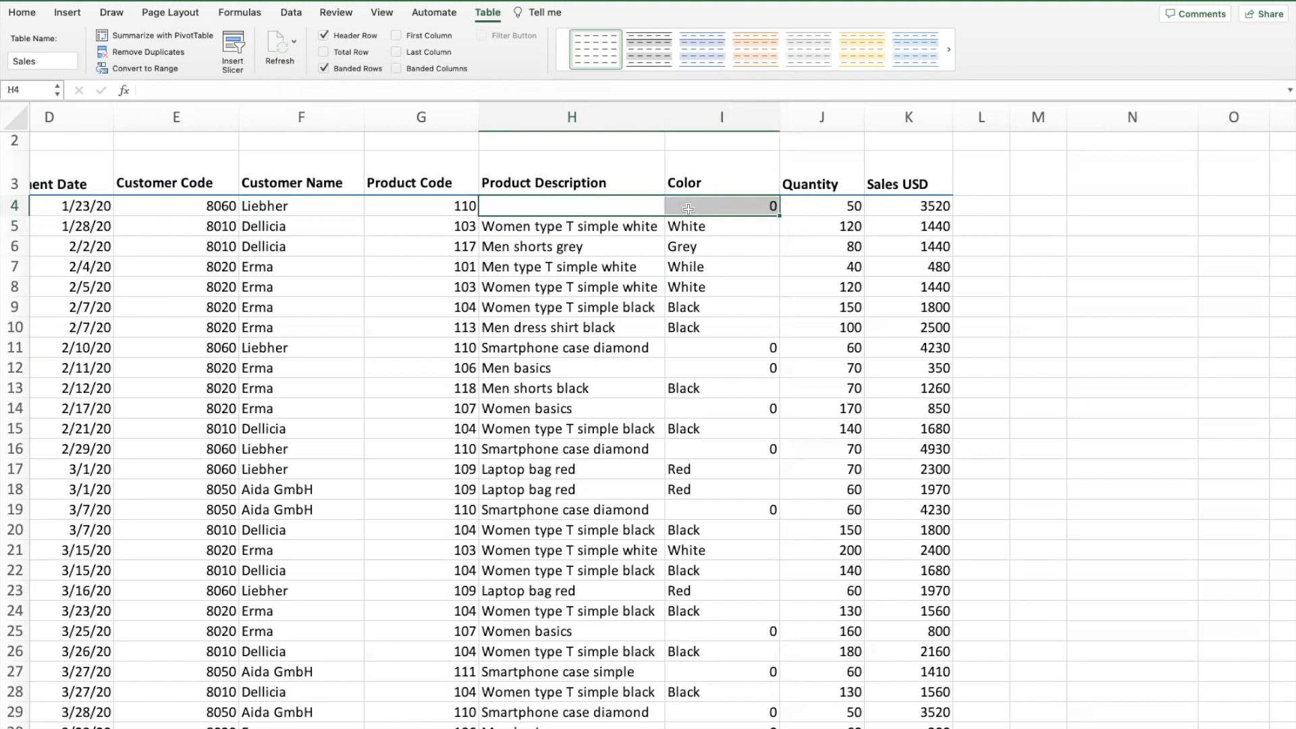
{"action": "key", "text": "shift+Down"}
{"action": "key", "text": "shift+Down"}
{"action": "key", "text": "shift+Down"}
{"action": "key", "text": "shift+Down"}
{"action": "key", "text": "shift+Down"}
{"action": "key", "text": "shift+Down"}
{"action": "key", "text": "shift+Down"}
{"action": "key", "text": "shift+Down"}
{"action": "key", "text": "shift+Down"}
{"action": "key", "text": "shift+Down"}
{"action": "key", "text": "shift+Down"}
{"action": "key", "text": "shift+Down"}
{"action": "key", "text": "shift+Down"}
{"action": "key", "text": "shift+Down"}
{"action": "key", "text": "shift+Down"}
{"action": "key", "text": "shift+Down"}
{"action": "key", "text": "shift+Down"}
{"action": "key", "text": "shift+Down"}
{"action": "key", "text": "shift+Down"}
{"action": "key", "text": "shift+Down"}
{"action": "key", "text": "shift+Down"}
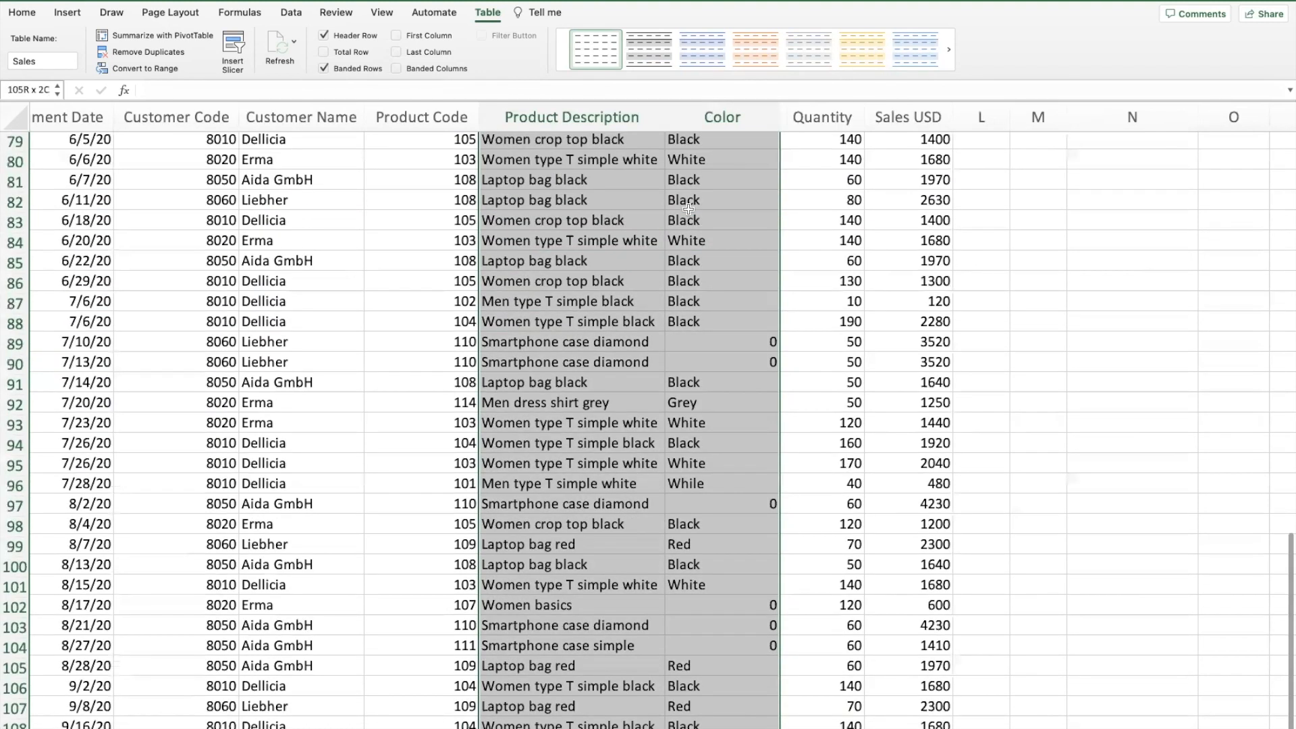
{"action": "key", "text": "Delete"}
{"action": "left_click", "coordinate": [607, 230]}
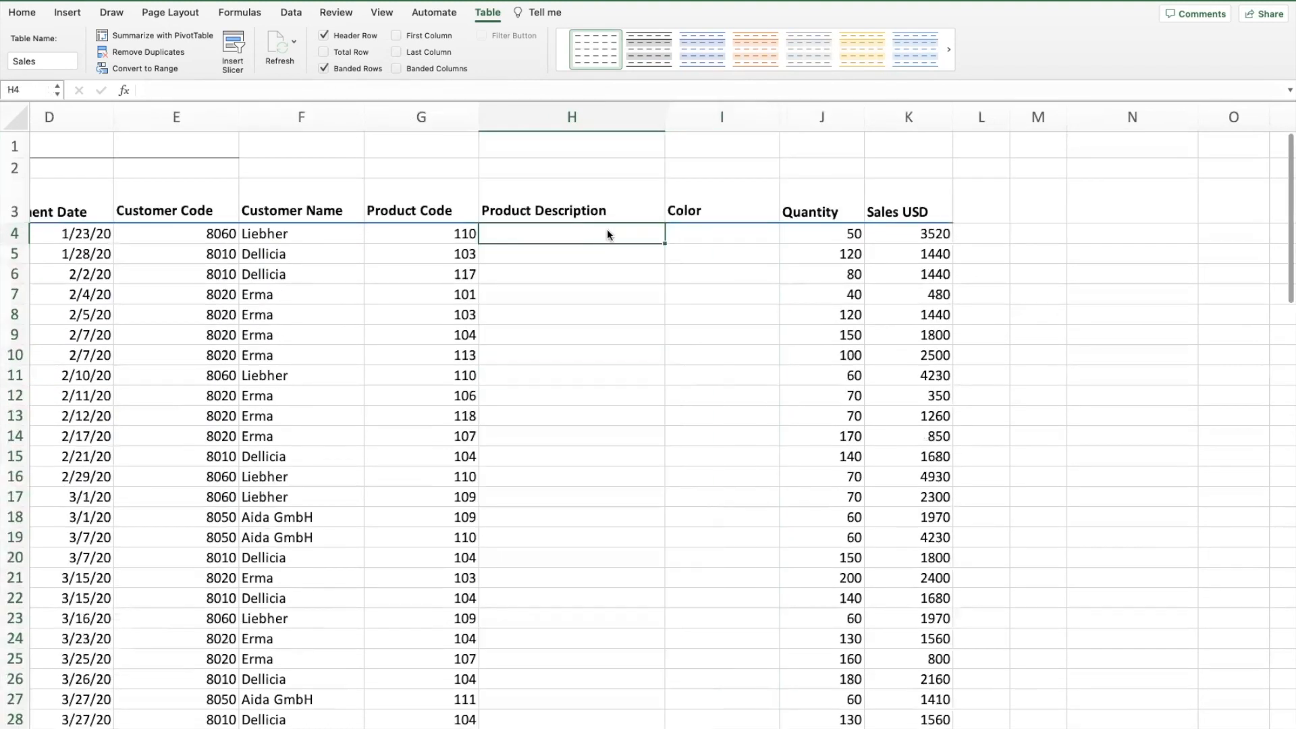
Enter an XLOOKUP in H4 matching the row's Product Code to Products[Product Code] and returning Products[[Product Description]:[Color]]
{"action": "type", "text": "=xlookup"}
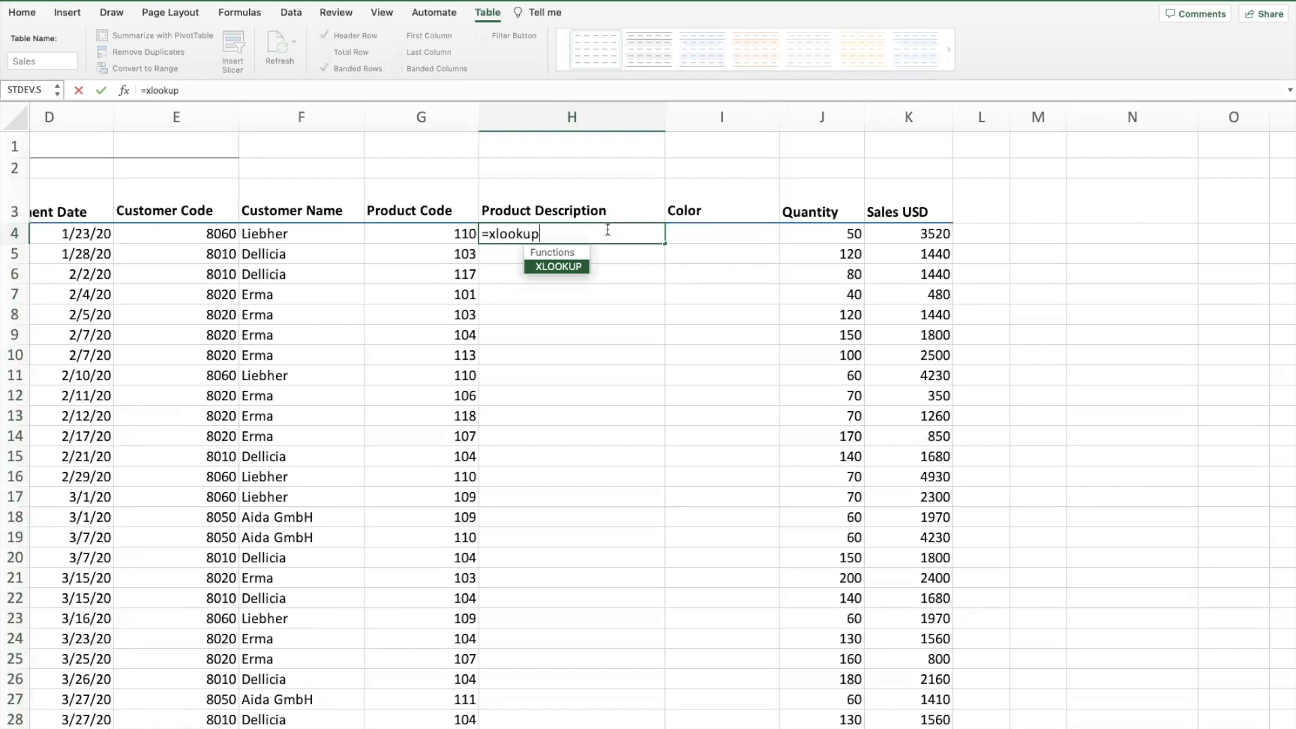
{"action": "type", "text": "("}
{"action": "left_click", "coordinate": [438, 232]}
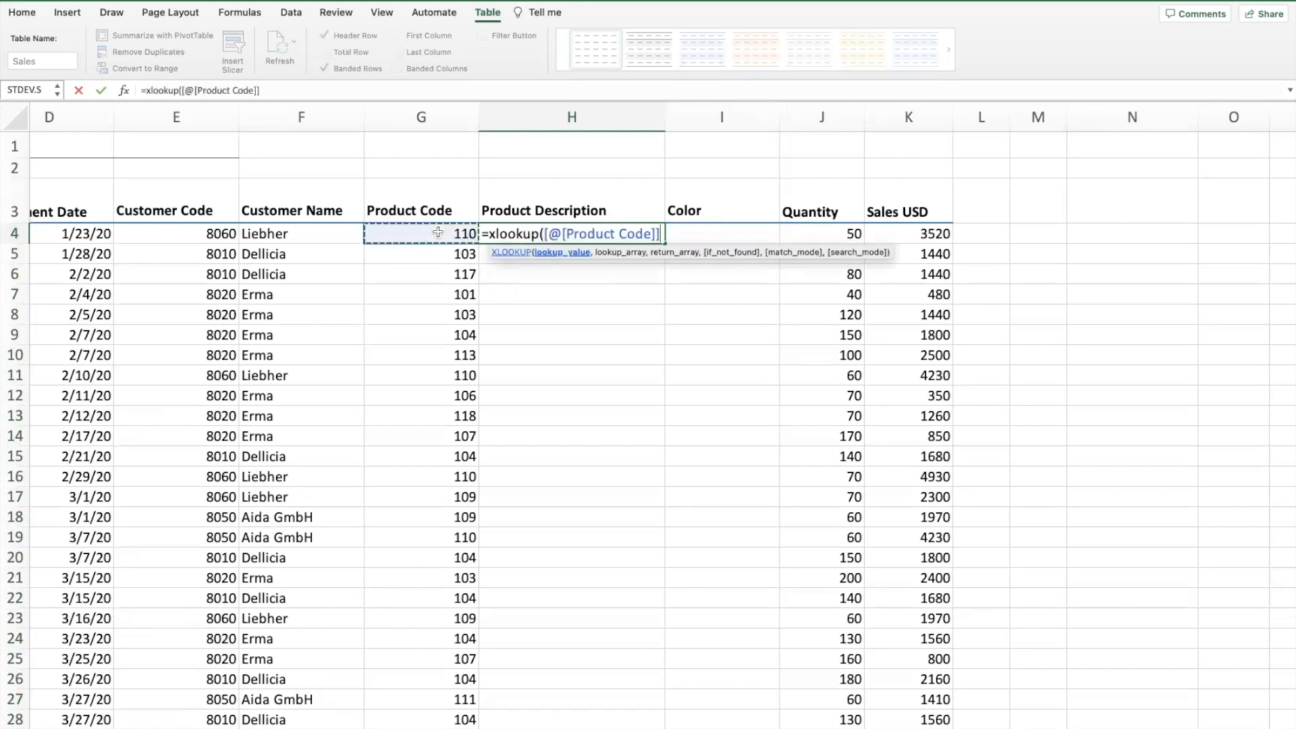
{"action": "type", "text": ","}
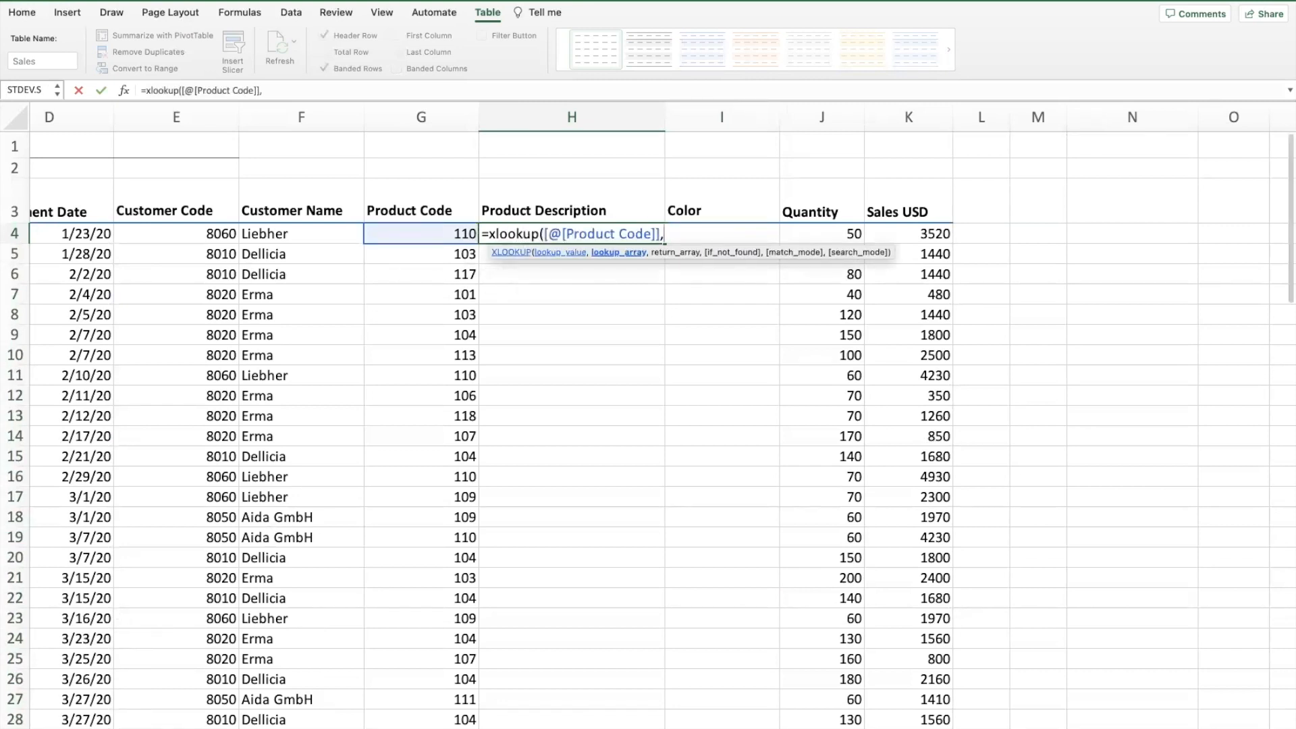
{"action": "left_click", "coordinate": [150, 727]}
{"action": "left_click_drag", "start_coordinate": [101, 189], "coordinate": [93, 454]}
{"action": "type", "text": ","}
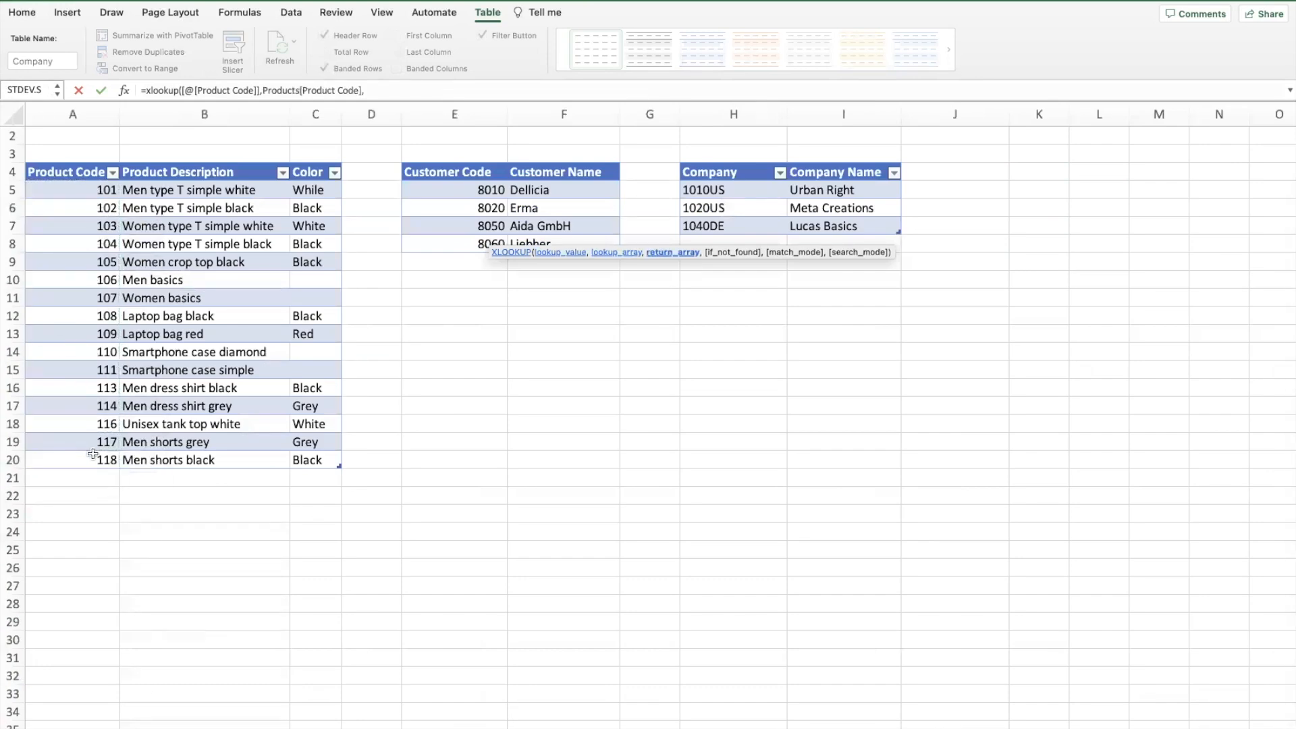
{"action": "left_click_drag", "start_coordinate": [223, 190], "coordinate": [335, 453]}
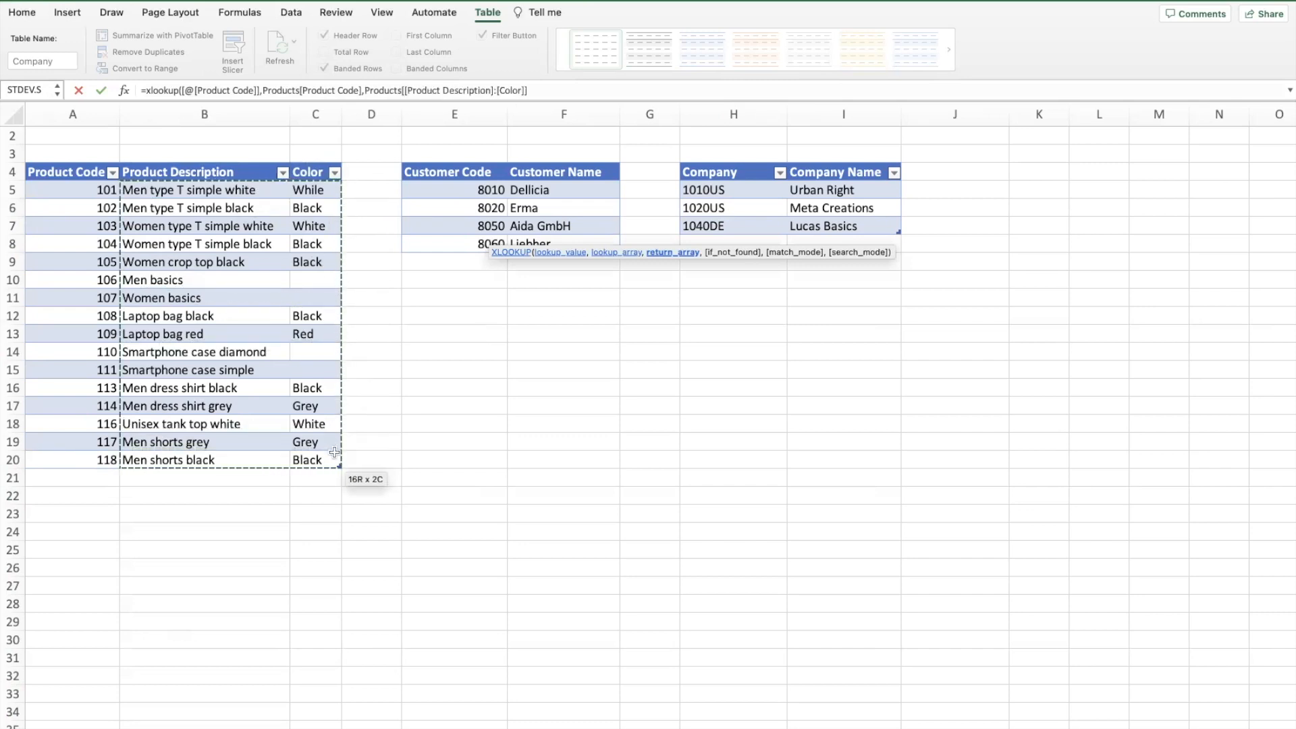
{"action": "key", "text": "Return"}
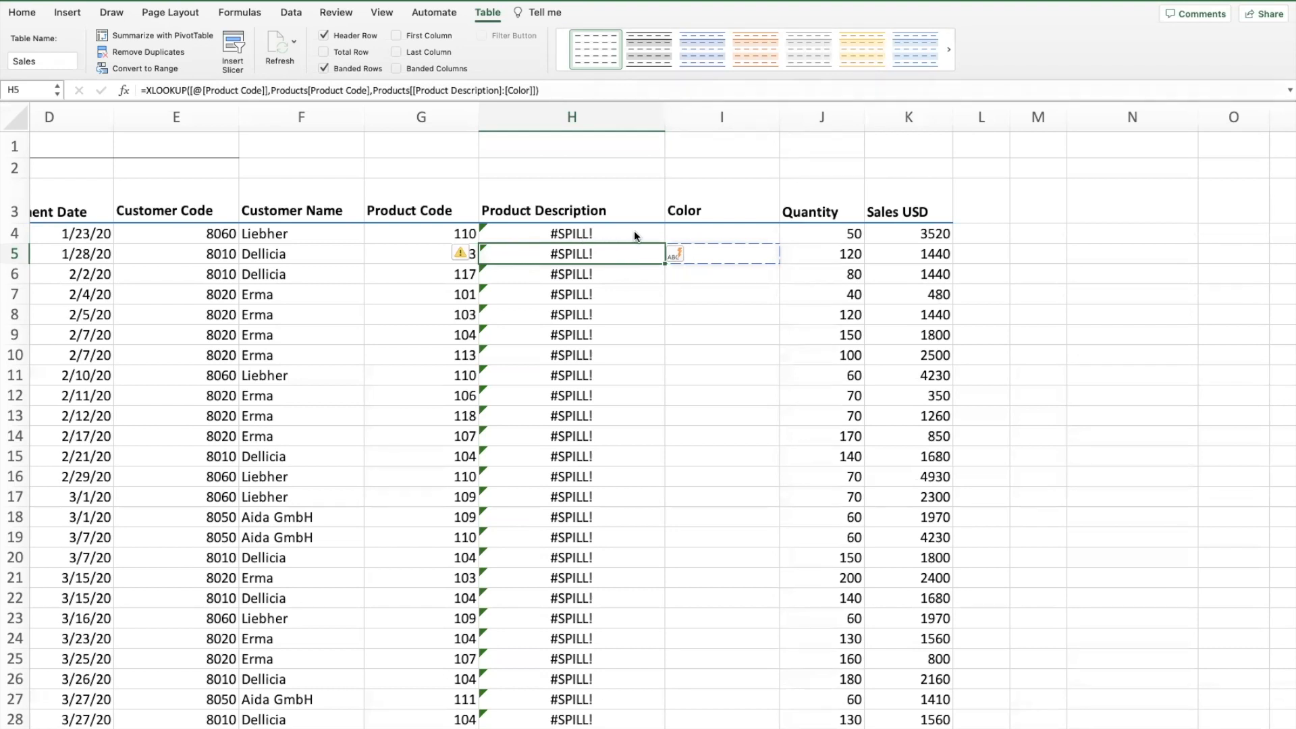
{"action": "left_click", "coordinate": [425, 268]}
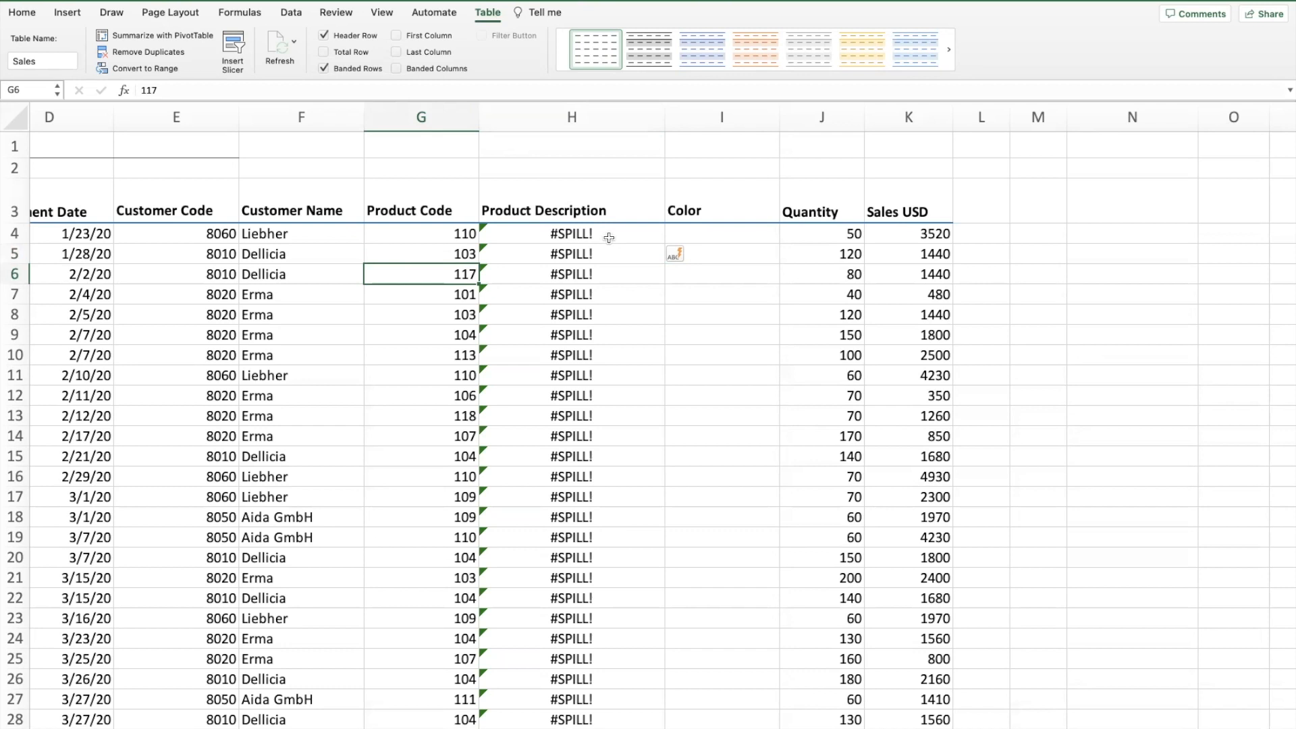
Start an XLOOKUP in N4, outside the table, matching row 4's Product Code to Products[Product Code] and returning Products[[Product Description]:[Color]]
{"action": "scroll", "coordinate": [850, 262], "scroll_direction": "right", "scroll_amount": 2}
{"action": "left_click", "coordinate": [932, 229]}
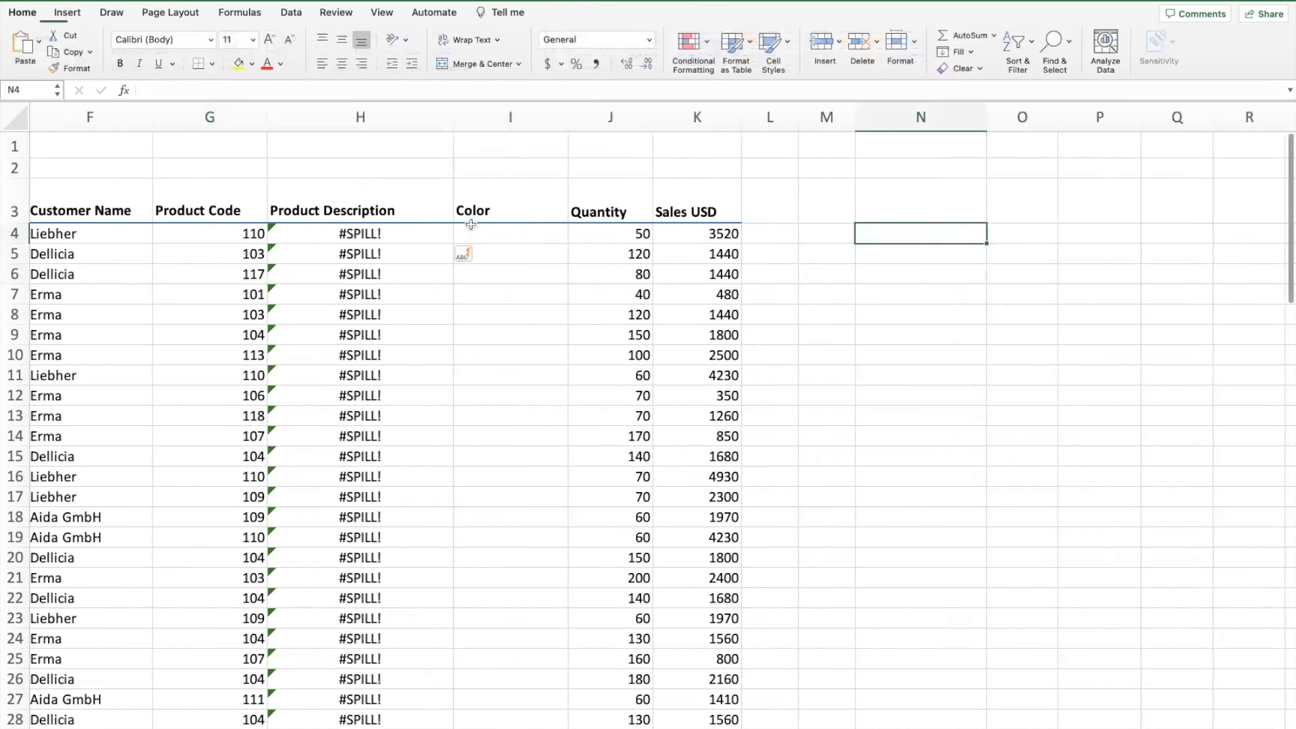
{"action": "type", "text": "="}
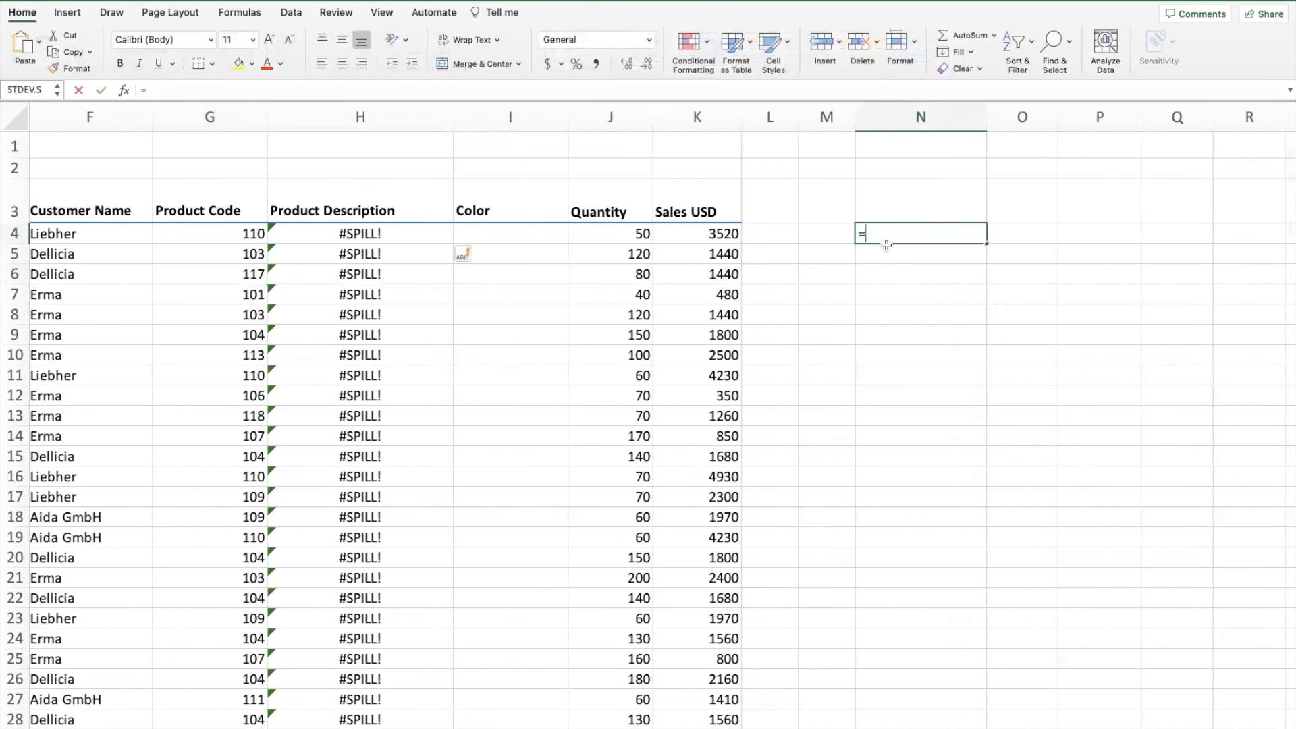
{"action": "type", "text": "xlookup("}
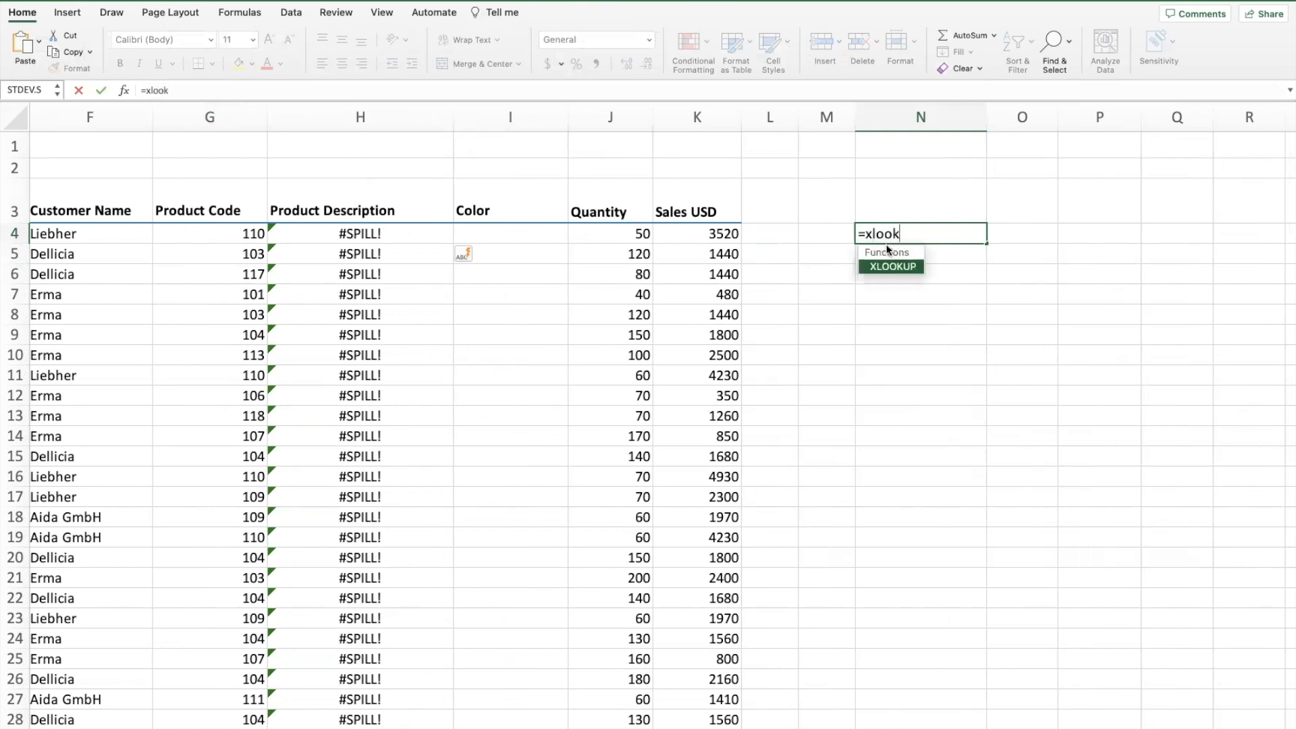
{"action": "left_click", "coordinate": [172, 235]}
{"action": "type", "text": ","}
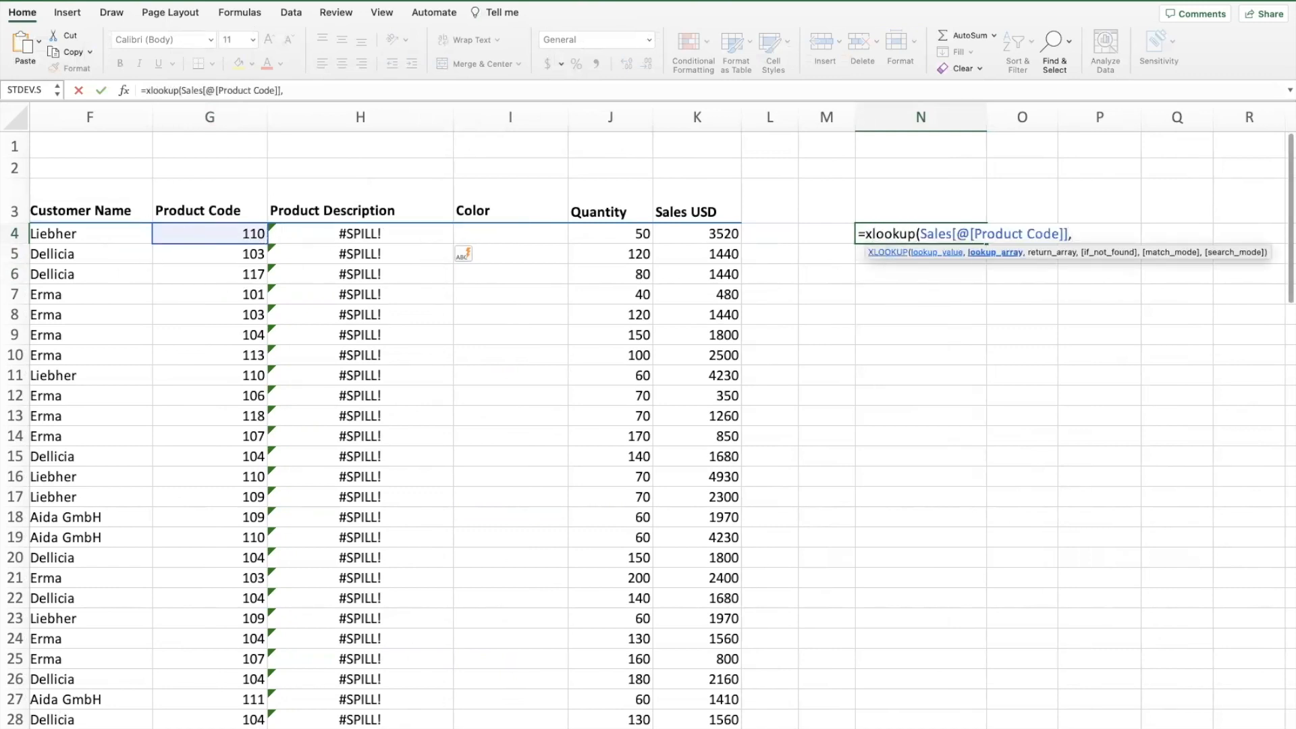
{"action": "left_click", "coordinate": [378, 726]}
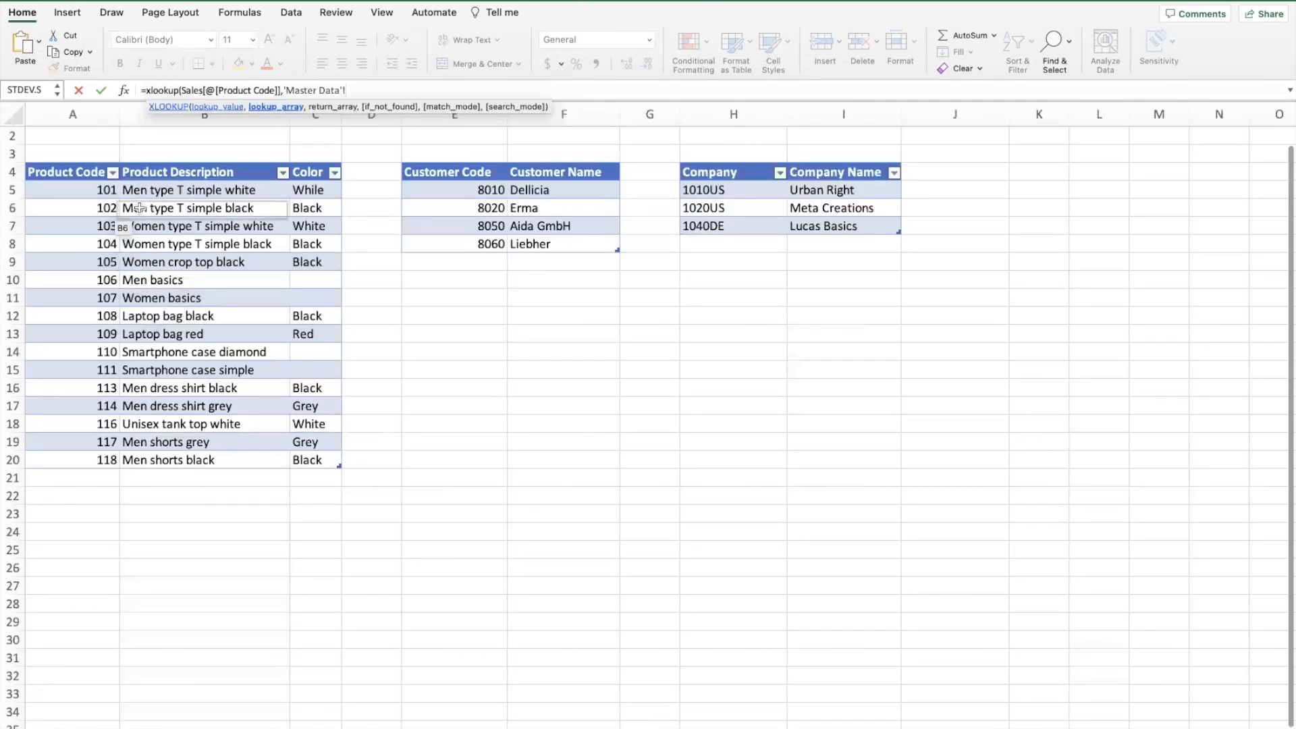
{"action": "left_click_drag", "start_coordinate": [81, 191], "coordinate": [81, 453]}
{"action": "type", "text": ",."}
{"action": "left_click_drag", "start_coordinate": [210, 191], "coordinate": [307, 460]}
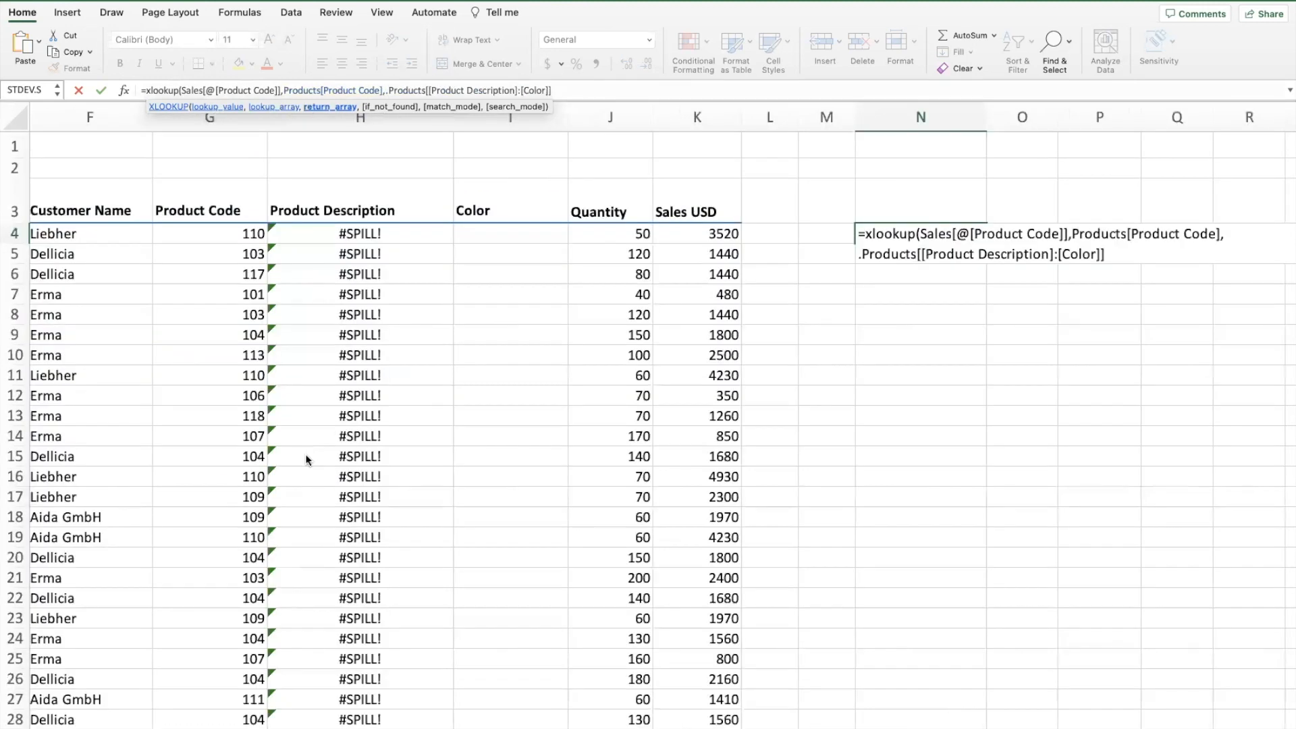
Remove the stray period before the return array in N4's XLOOKUP, close the parenthesis and enter the formula
{"action": "key", "text": "Return"}
{"action": "left_click", "coordinate": [673, 359]}
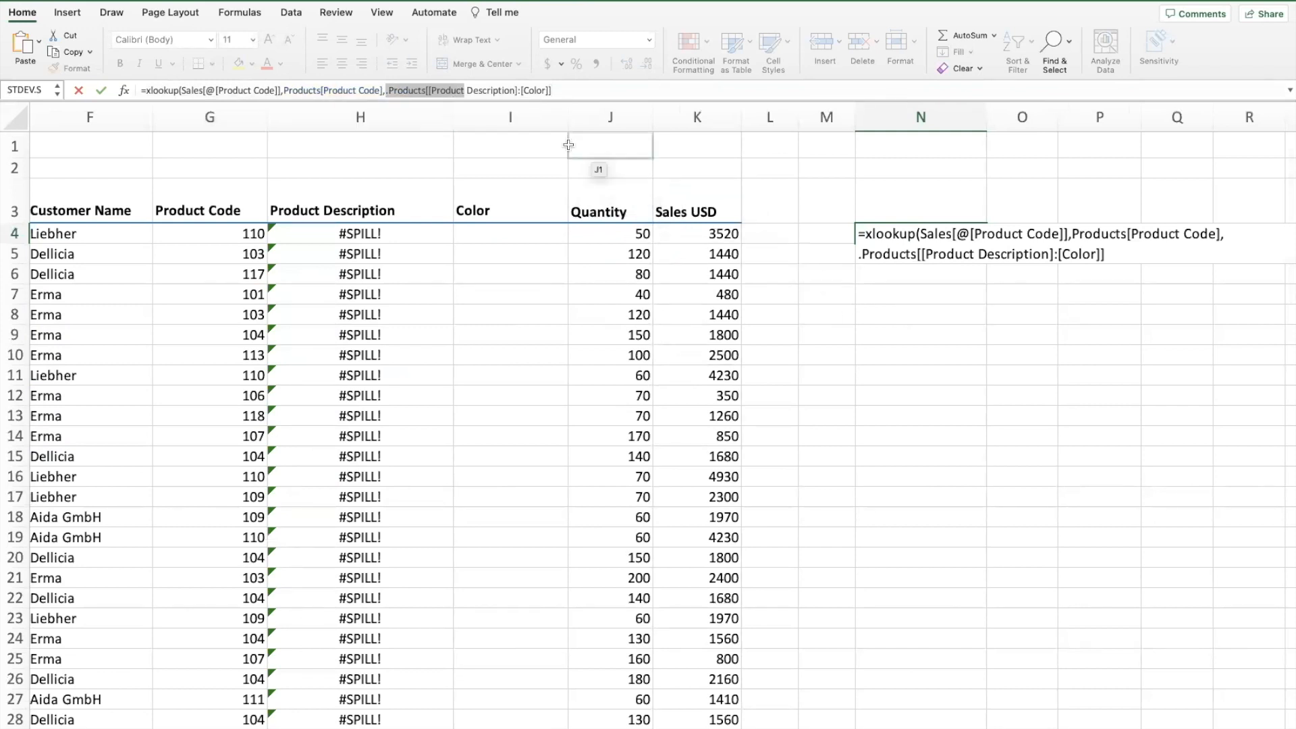
{"action": "left_click", "coordinate": [388, 90]}
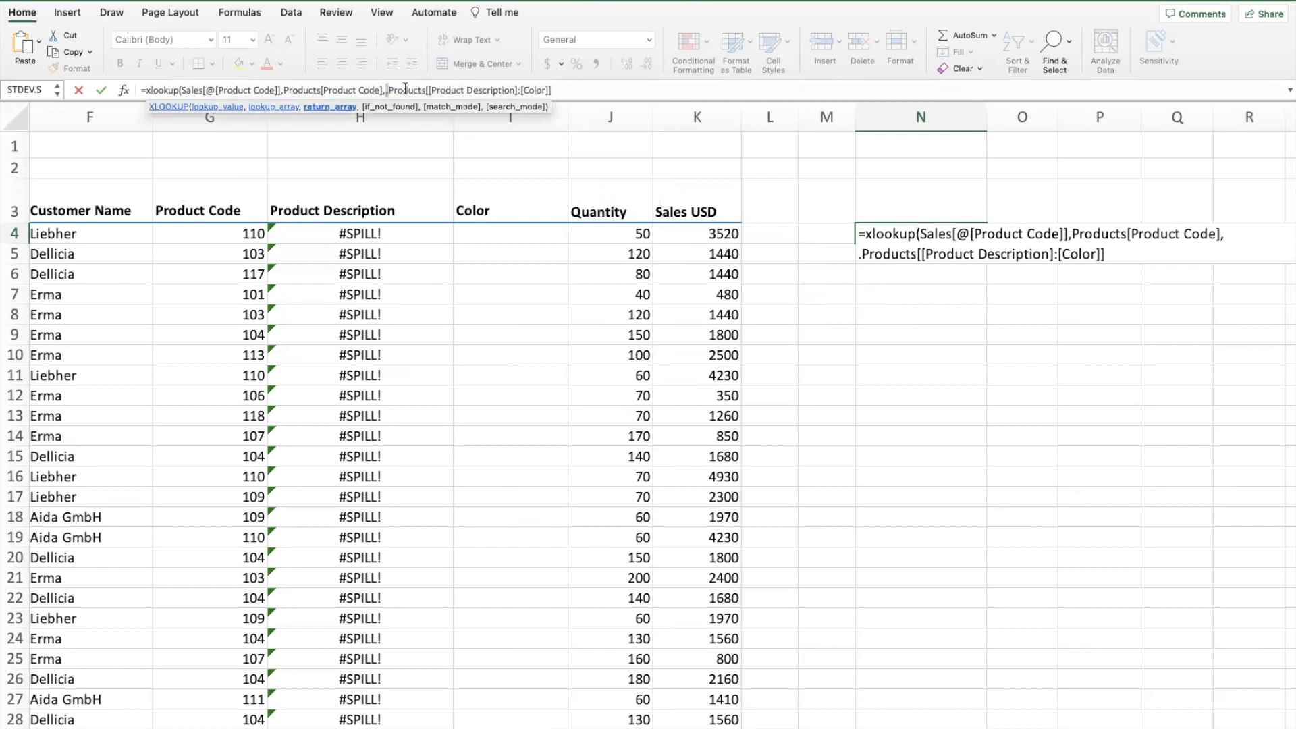
{"action": "key", "text": "Delete"}
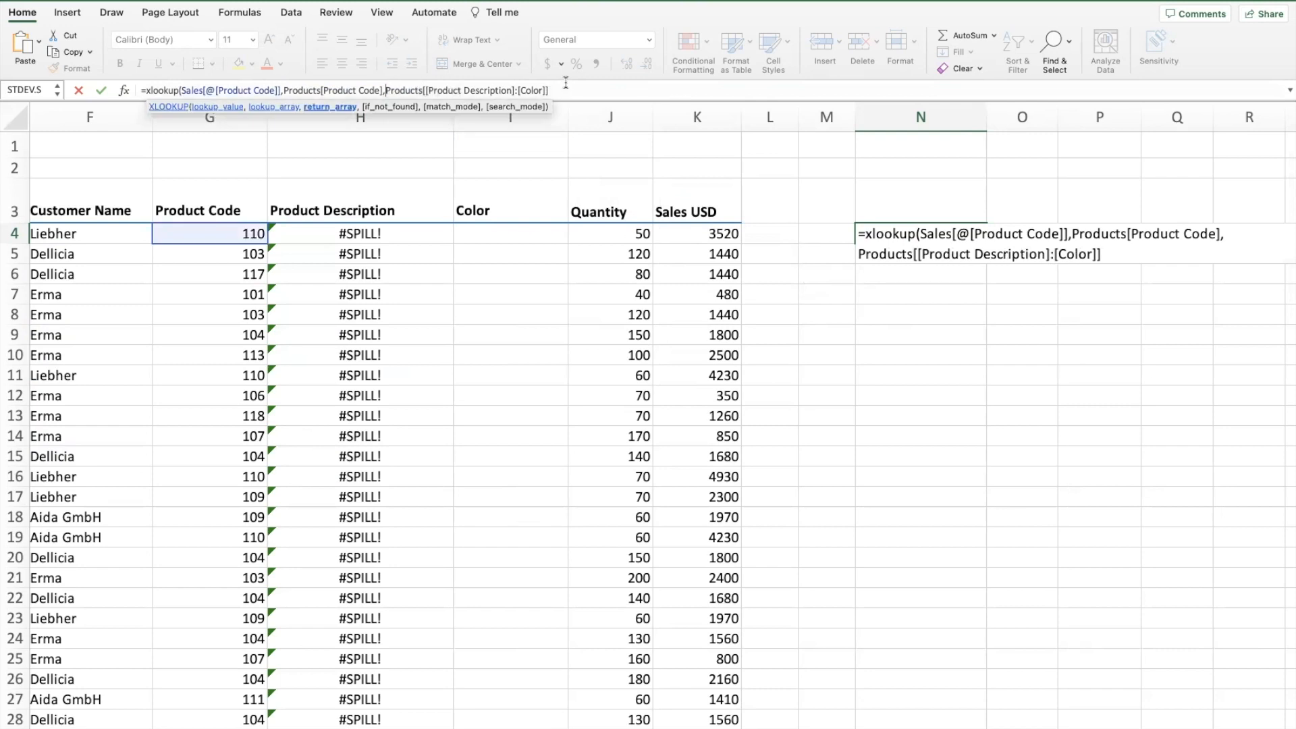
{"action": "type", "text": ")"}
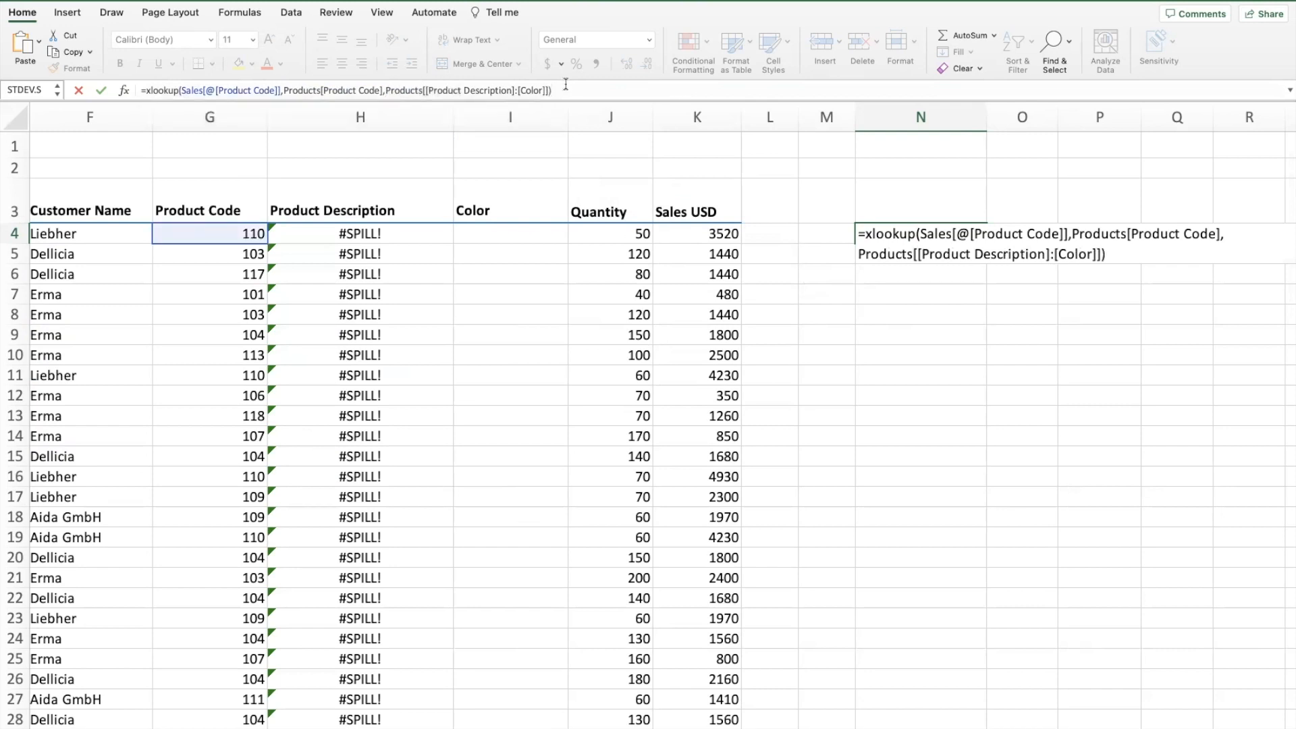
{"action": "key", "text": "Return"}
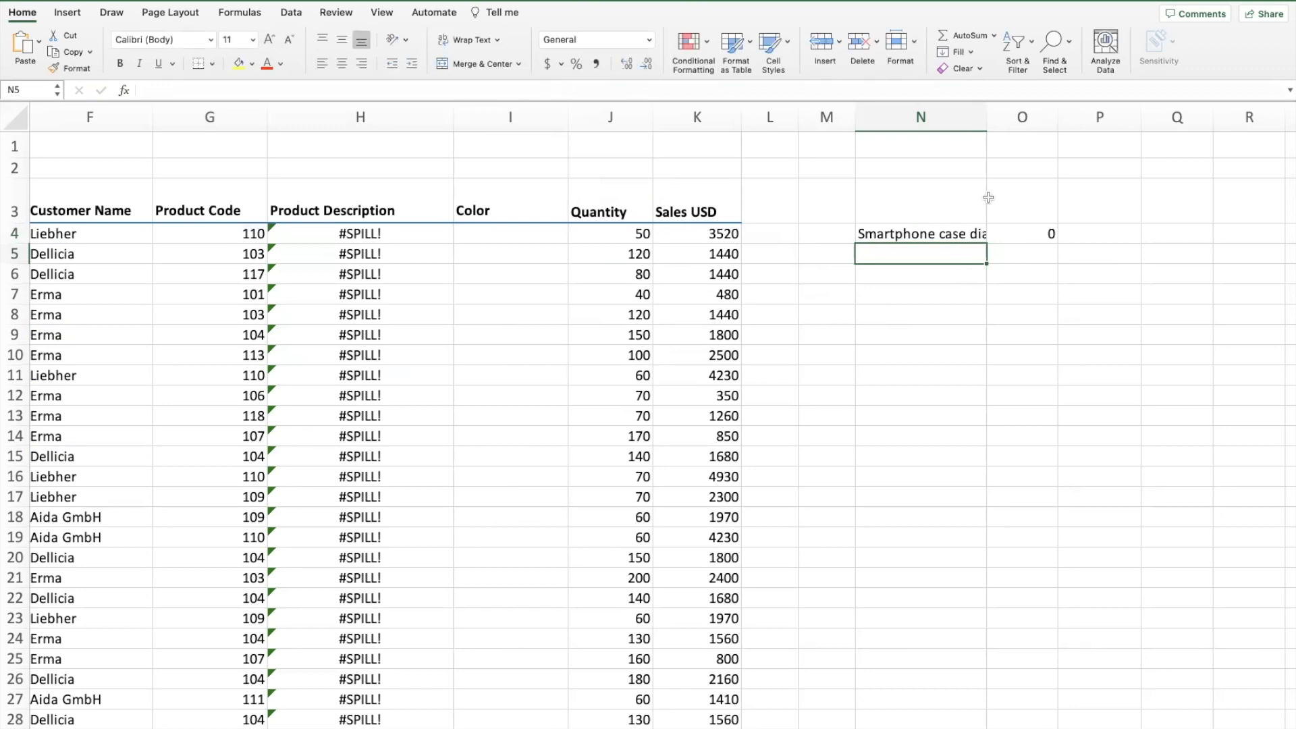
Copy the N4 lookup formula down to N5 and widen column N to fit the product descriptions
{"action": "left_click_drag", "start_coordinate": [987, 118], "coordinate": [1014, 119]}
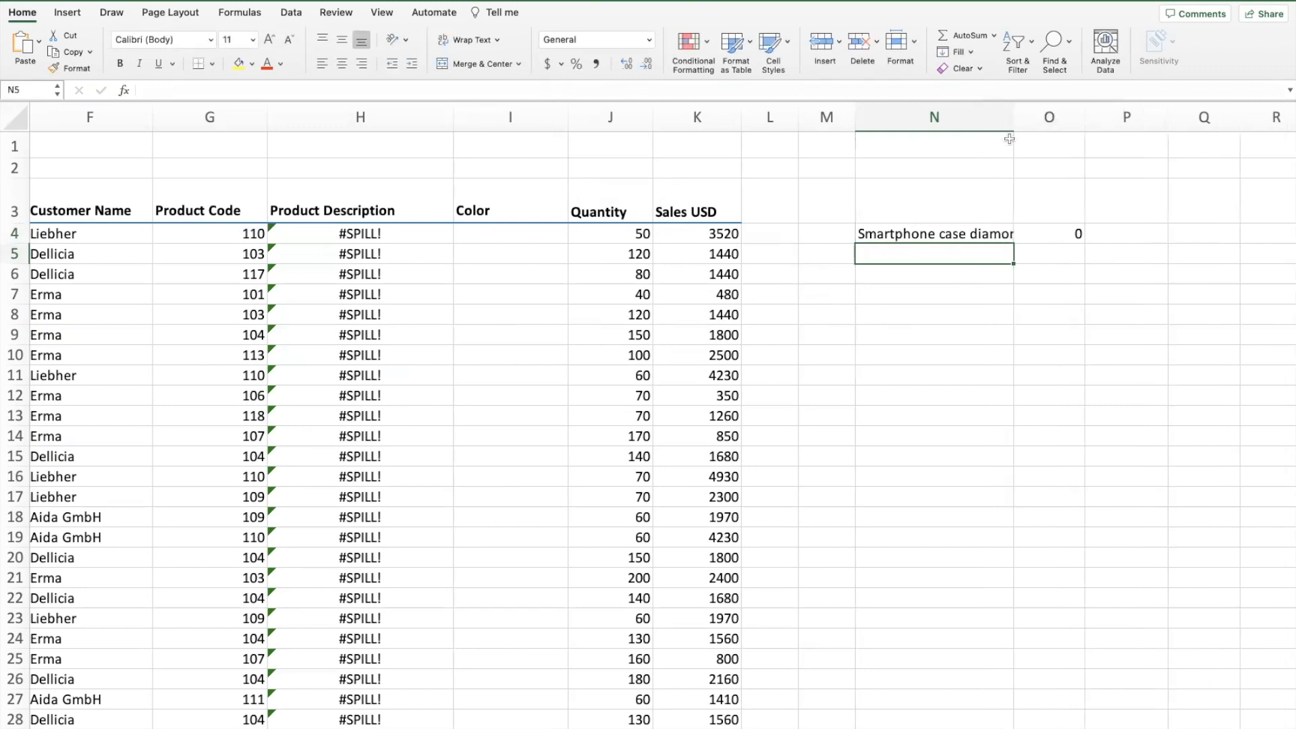
{"action": "left_click", "coordinate": [959, 234]}
{"action": "left_click_drag", "start_coordinate": [1013, 249], "coordinate": [1011, 263]}
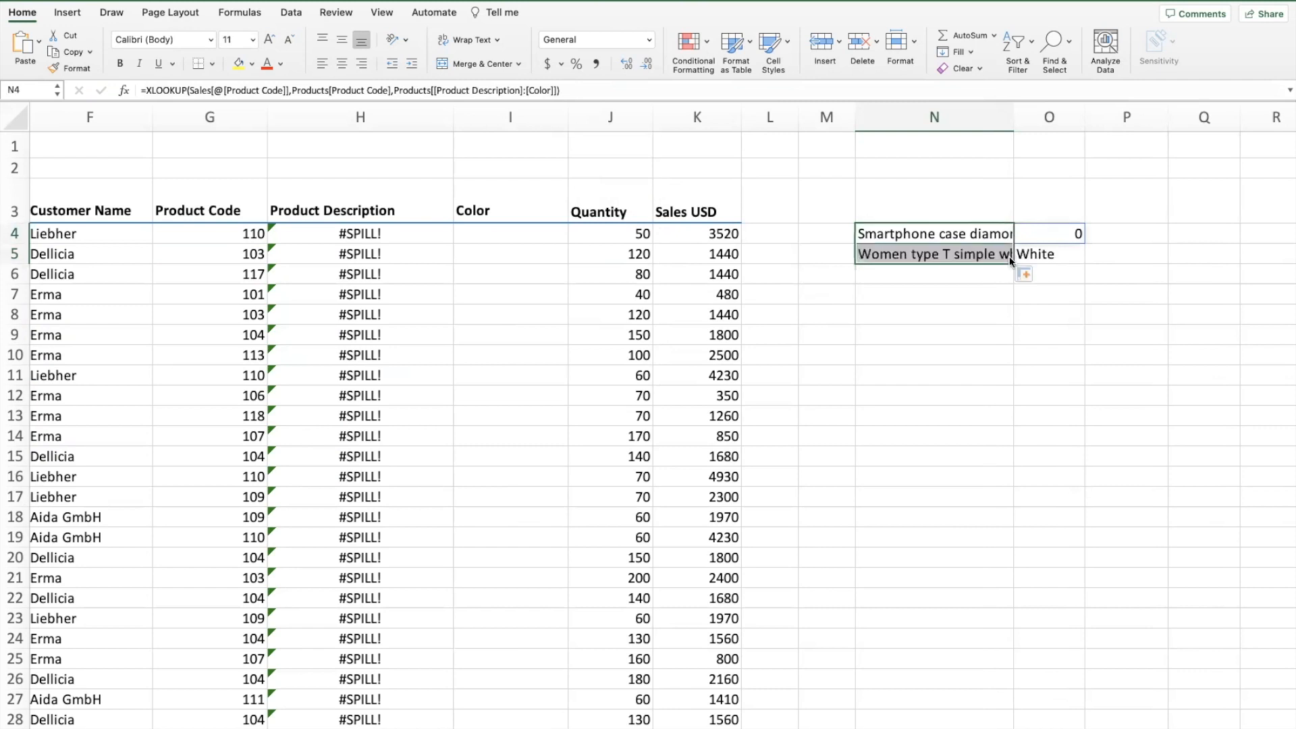
{"action": "left_click", "coordinate": [1060, 241]}
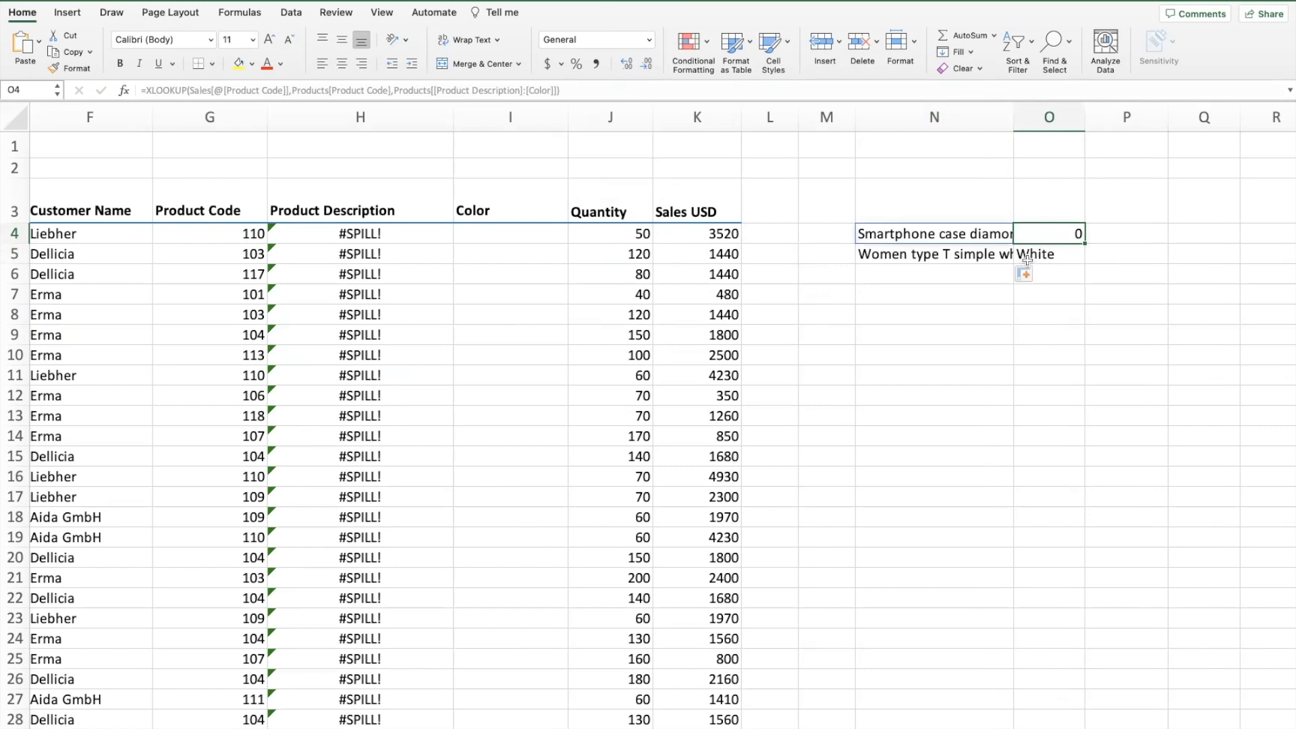
{"action": "left_click_drag", "start_coordinate": [1015, 125], "coordinate": [1061, 125]}
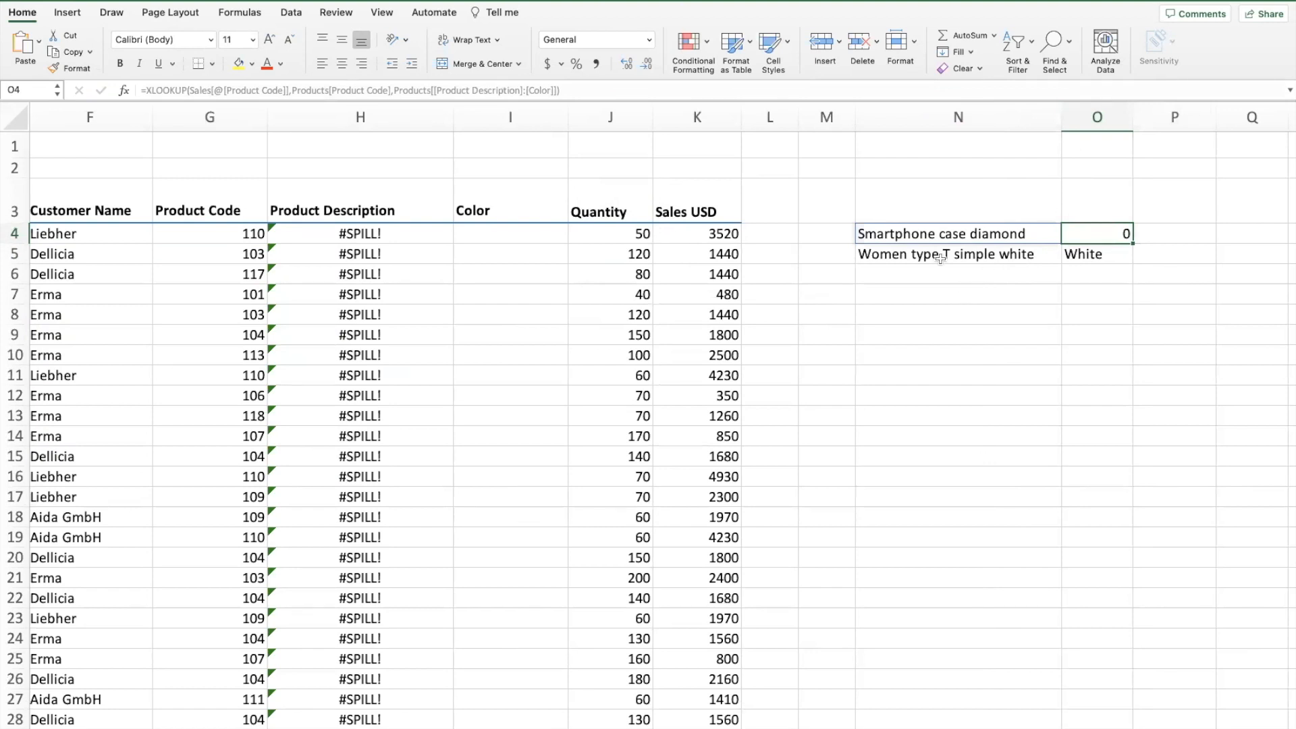
Undo the test lookups outside the table, the spilling H4 formula and the clearing of the Product Description and Color columns
{"action": "left_click", "coordinate": [422, 247]}
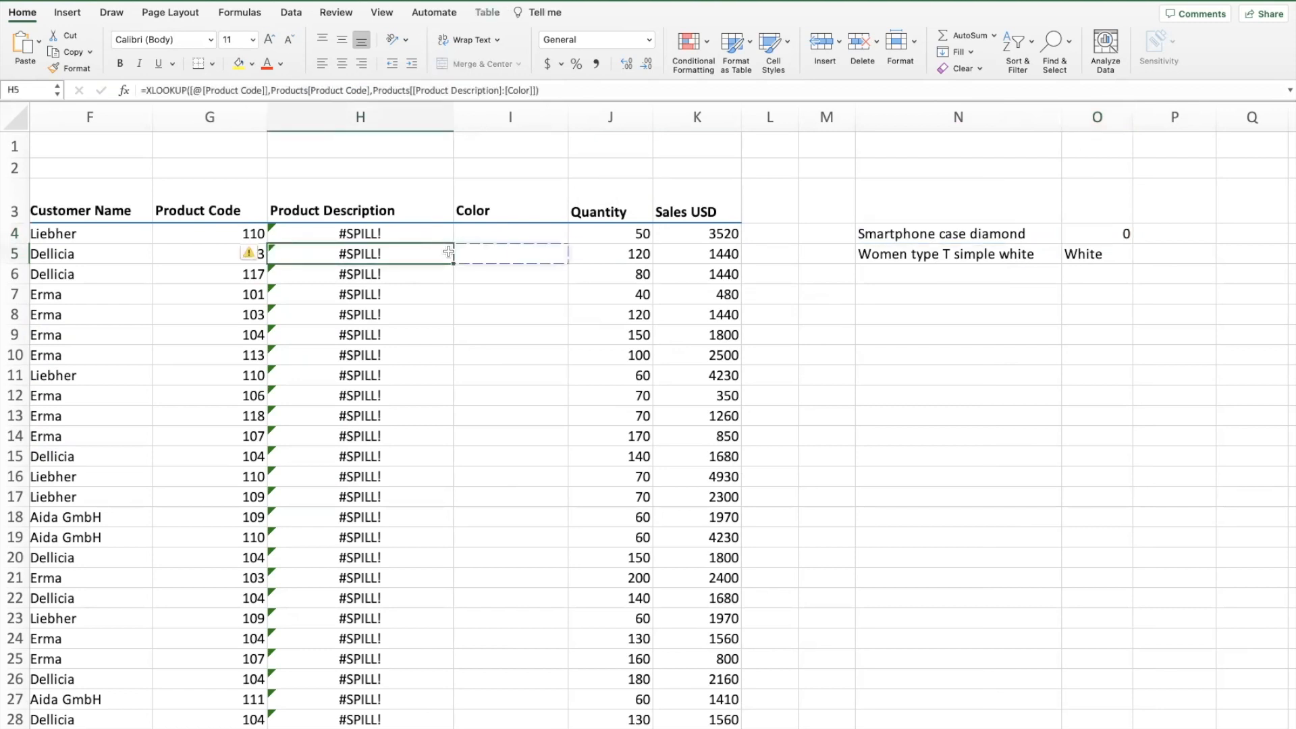
{"action": "key", "text": "super+z"}
{"action": "key", "text": "super+z"}
{"action": "key", "text": "super+z"}
{"action": "key", "text": "super+z"}
{"action": "key", "text": "super+z"}
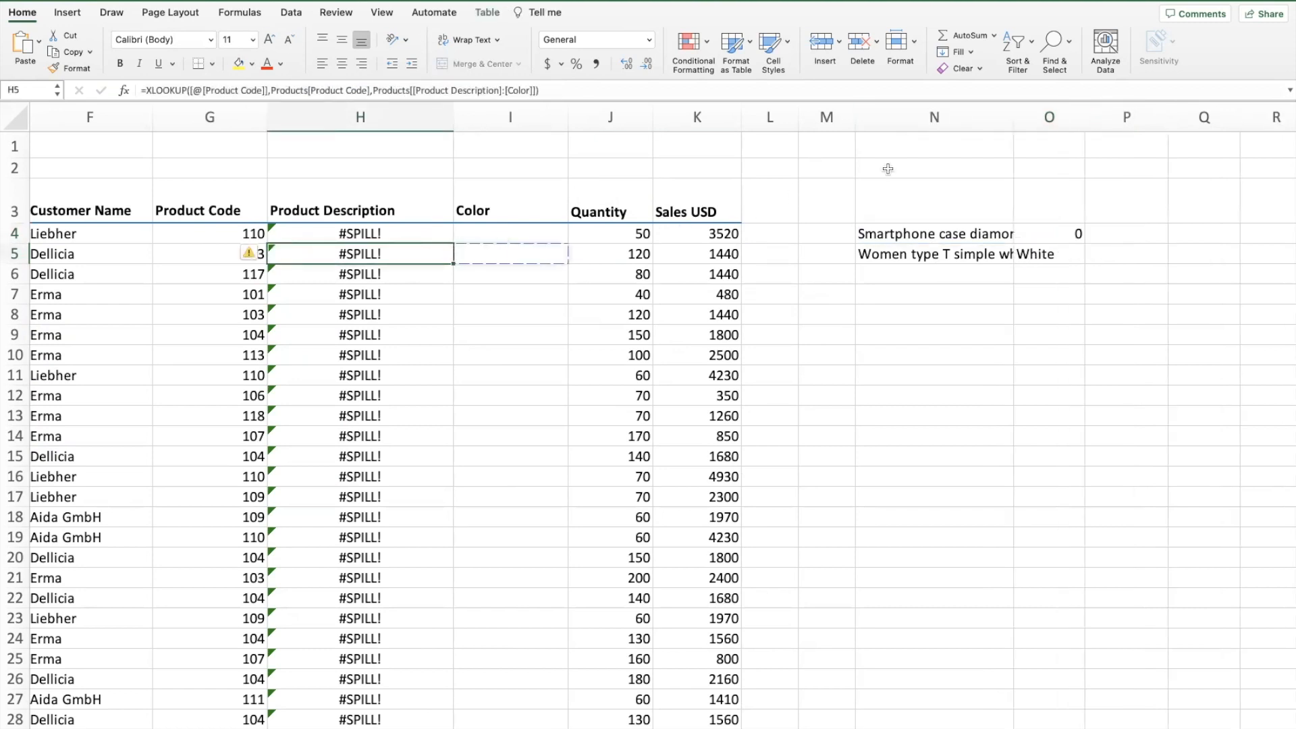
{"action": "key", "text": "super+z"}
{"action": "key", "text": "super+z"}
{"action": "key", "text": "super+z"}
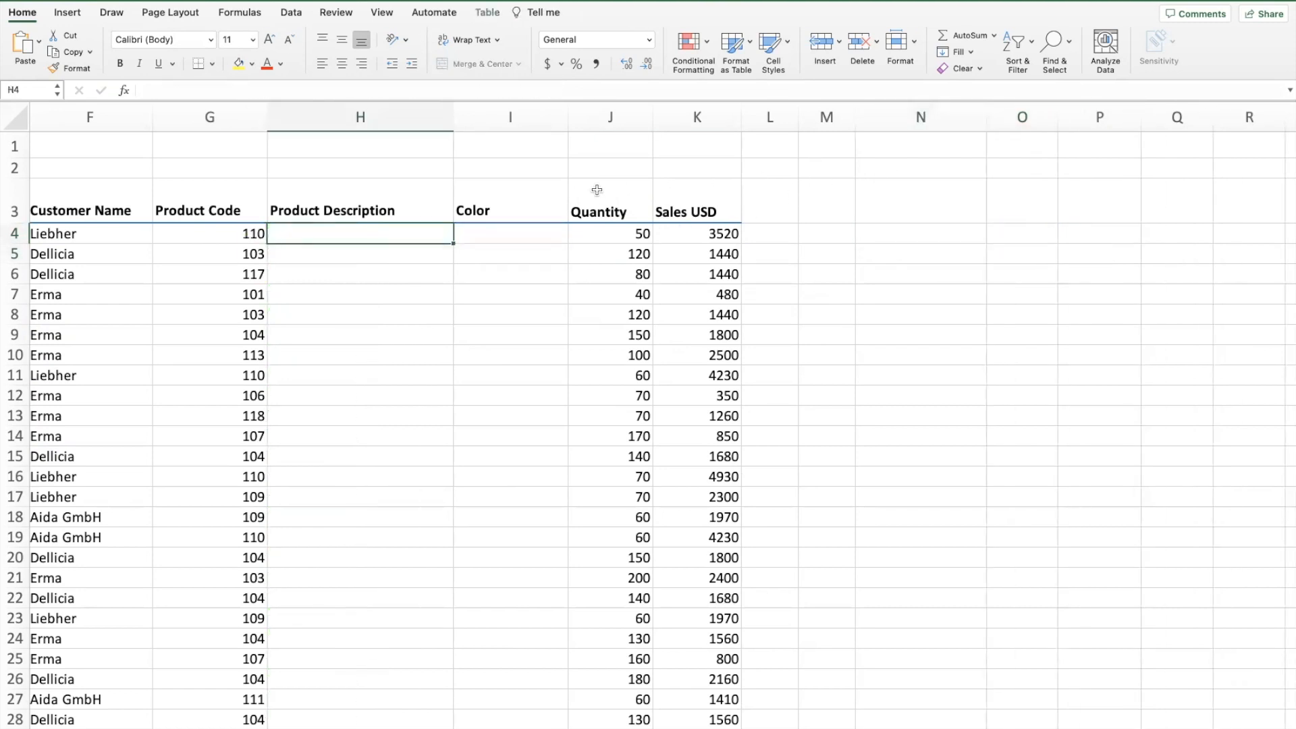
{"action": "left_click", "coordinate": [538, 254]}
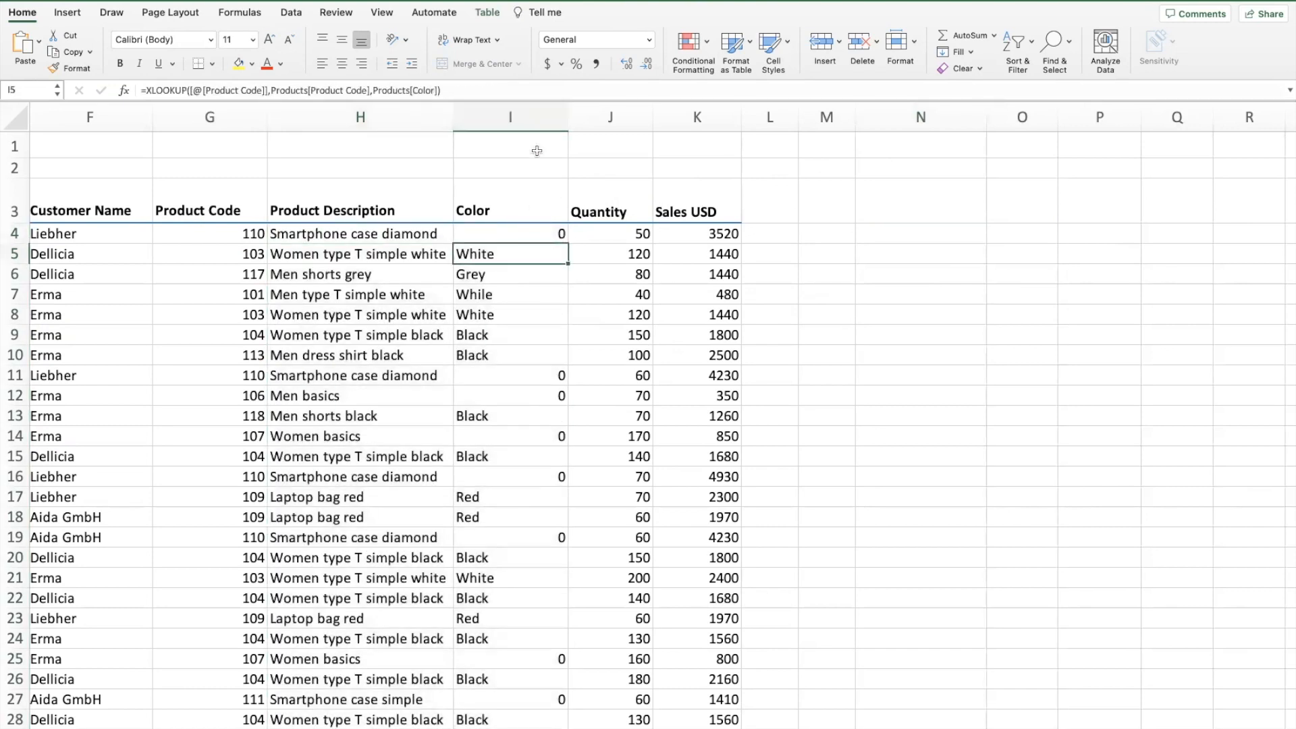
Delete the entire Color column from Sales Data and return to the sheet's first columns
{"action": "scroll", "coordinate": [524, 119], "scroll_direction": "left", "scroll_amount": 1}
{"action": "left_click", "coordinate": [539, 119]}
{"action": "right_click", "coordinate": [540, 119]}
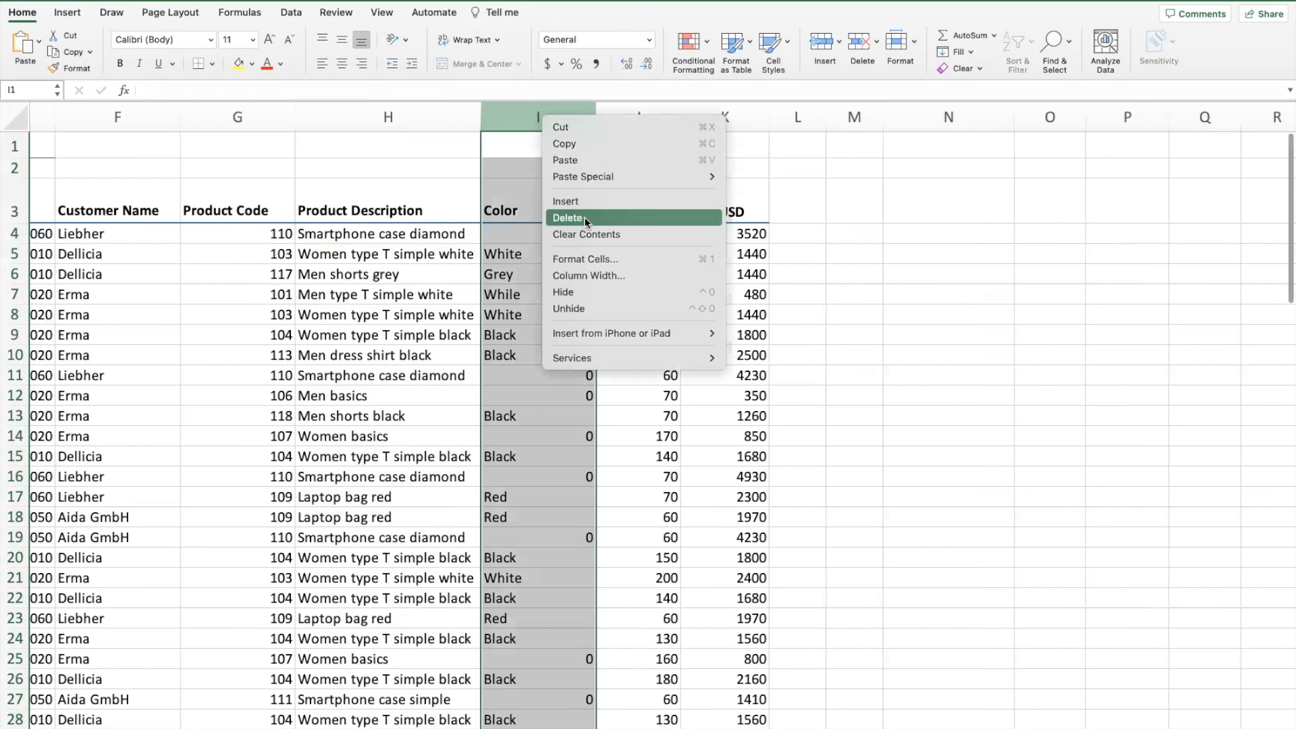
{"action": "left_click", "coordinate": [585, 217]}
{"action": "scroll", "coordinate": [594, 315], "scroll_direction": "left", "scroll_amount": 5}
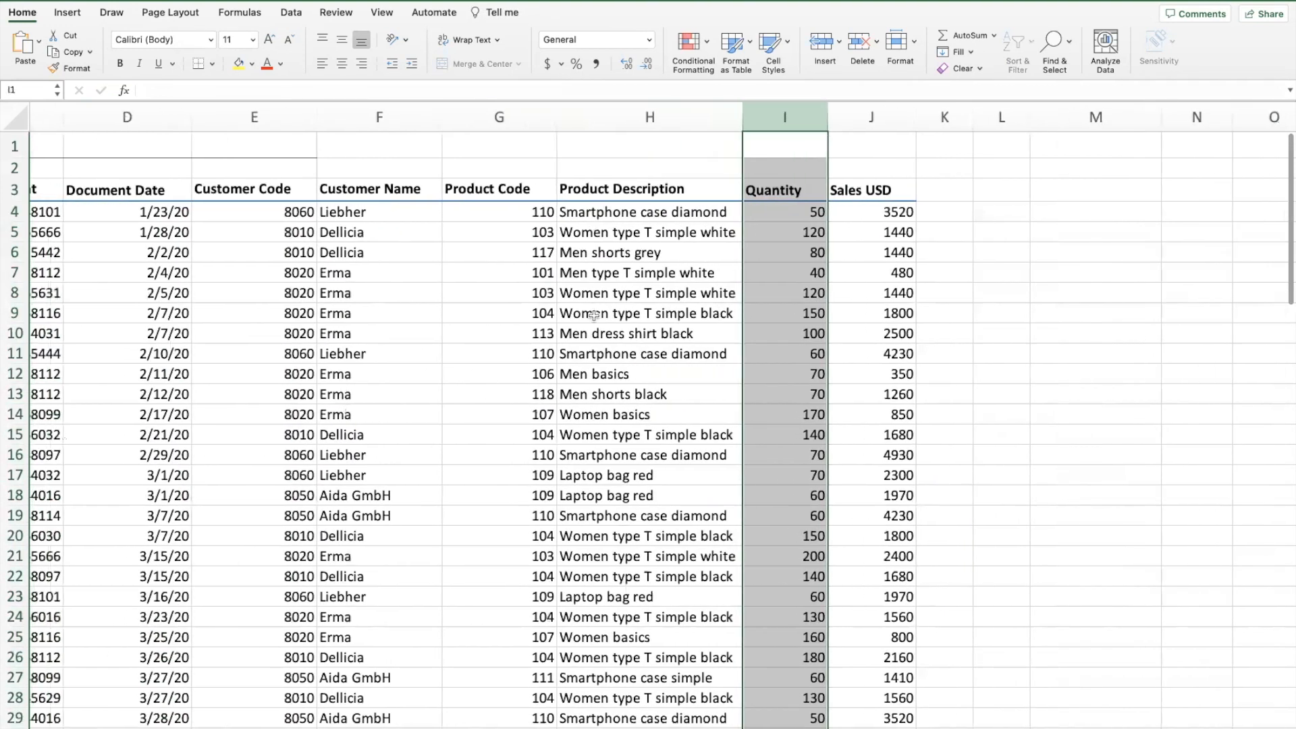
{"action": "scroll", "coordinate": [593, 315], "scroll_direction": "left", "scroll_amount": 1}
{"action": "scroll", "coordinate": [607, 317], "scroll_direction": "left", "scroll_amount": 3}
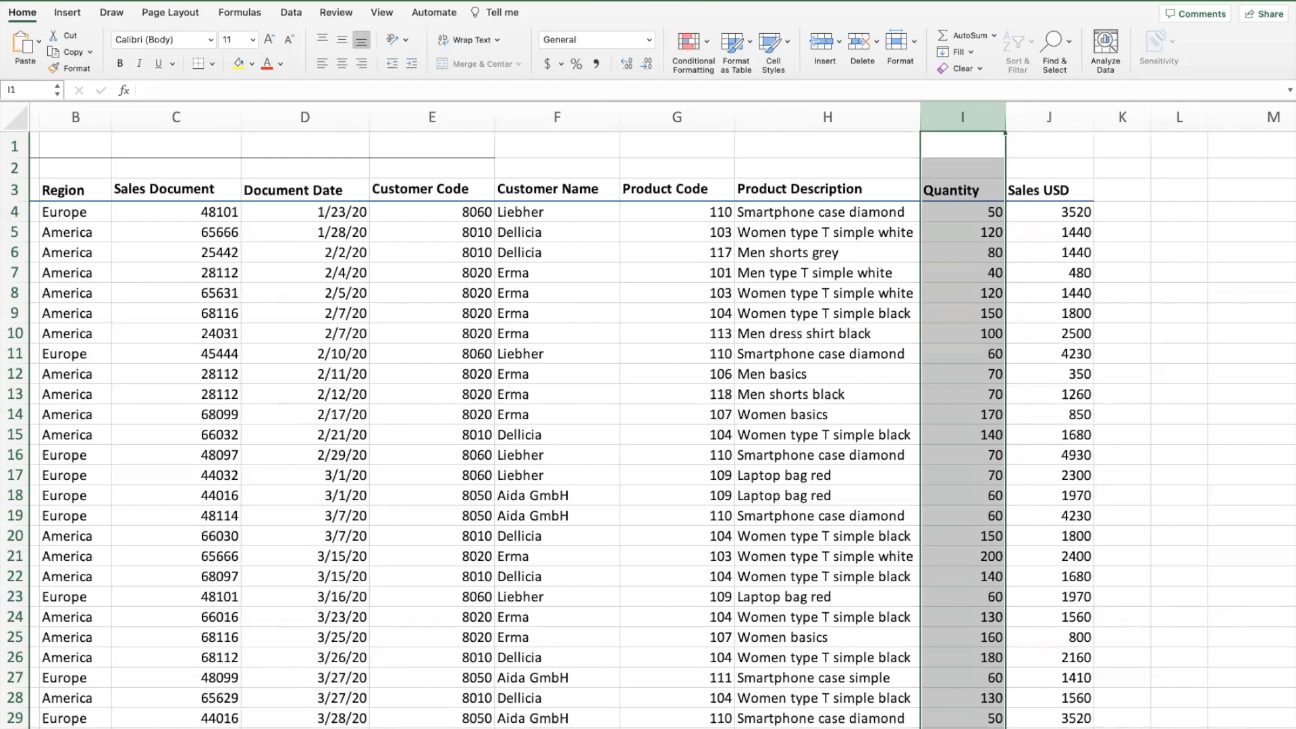
{"action": "scroll", "coordinate": [215, 610], "scroll_direction": "left", "scroll_amount": 5}
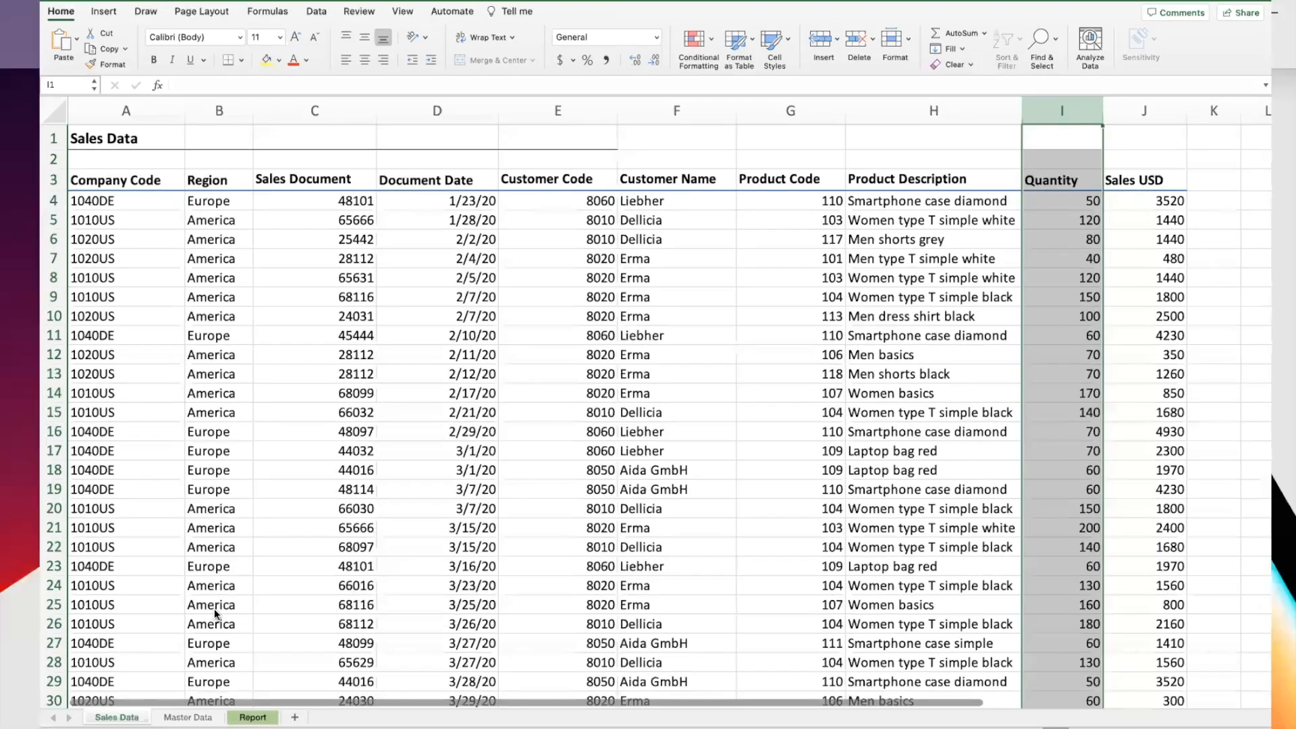
Switch to Chrome to read the course page's notes on combining data via Data models and PowerPivot in Windows Excel
{"action": "left_click", "coordinate": [676, 31]}
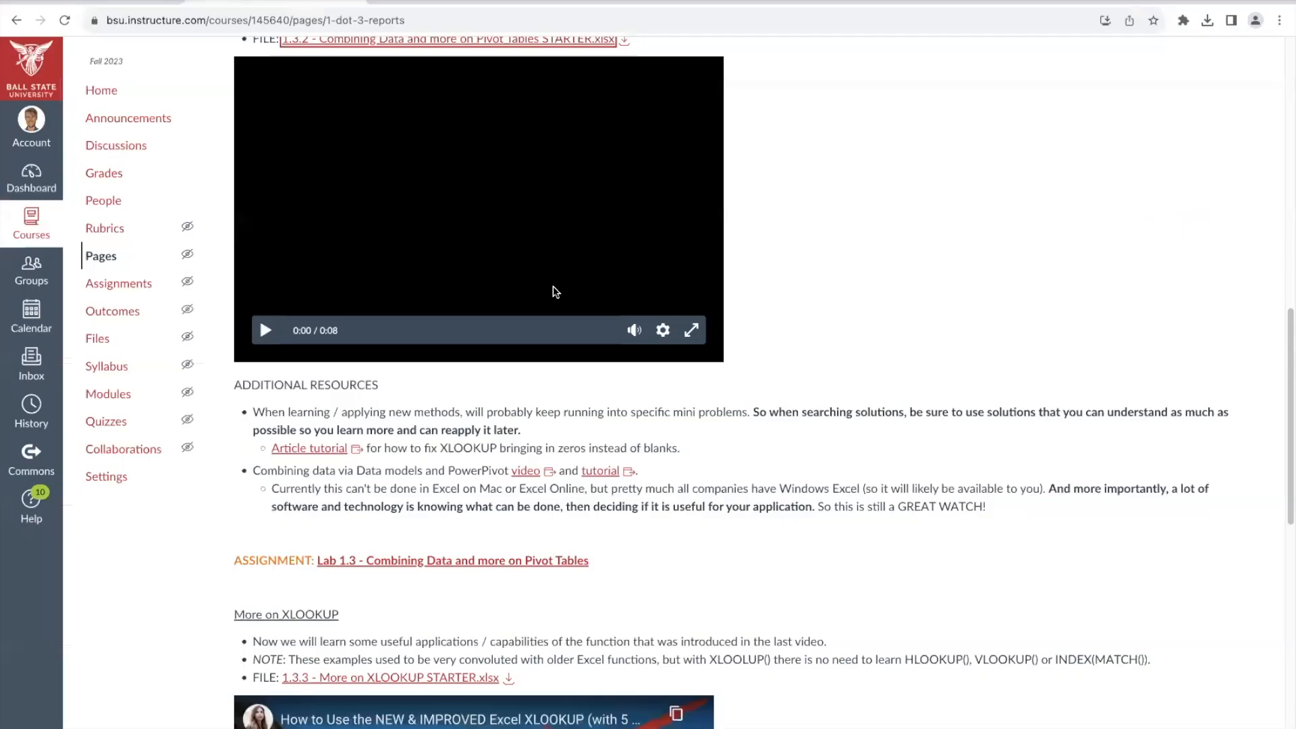
{"action": "scroll", "coordinate": [474, 363], "scroll_direction": "down", "scroll_amount": 2}
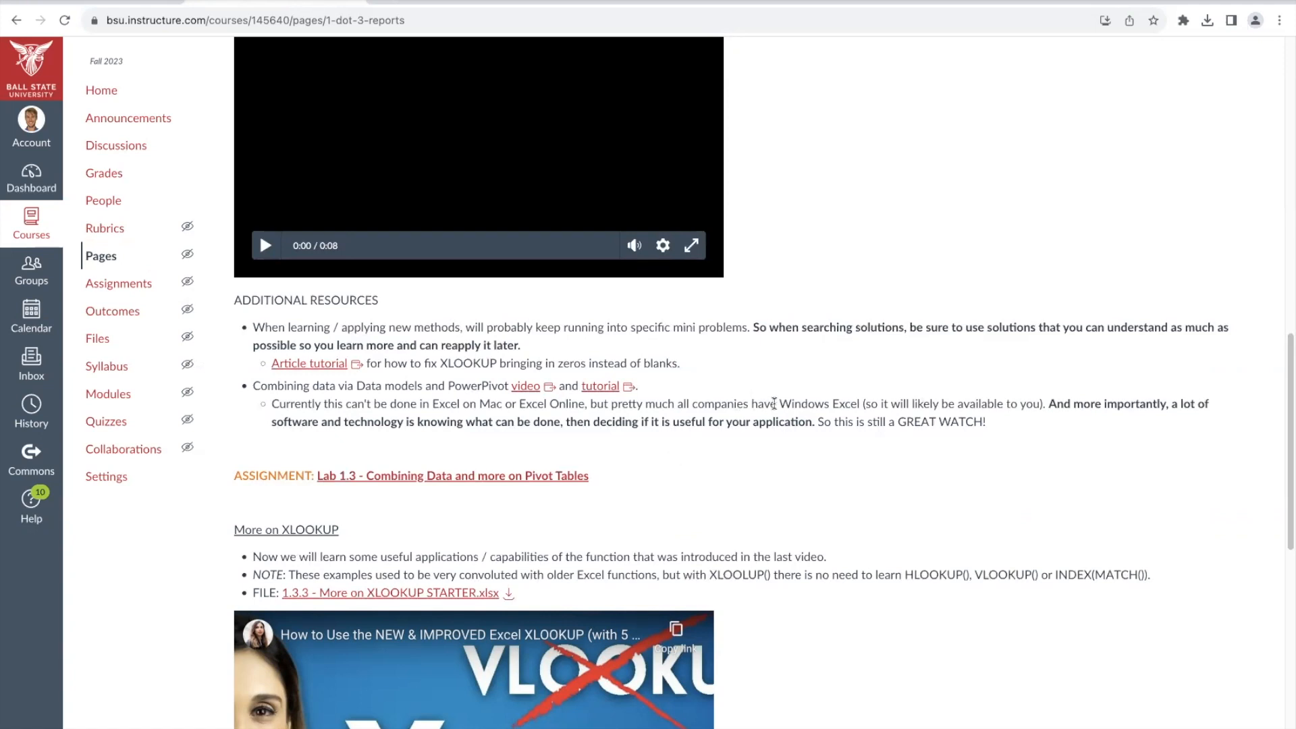
{"action": "left_click_drag", "start_coordinate": [774, 404], "coordinate": [955, 403]}
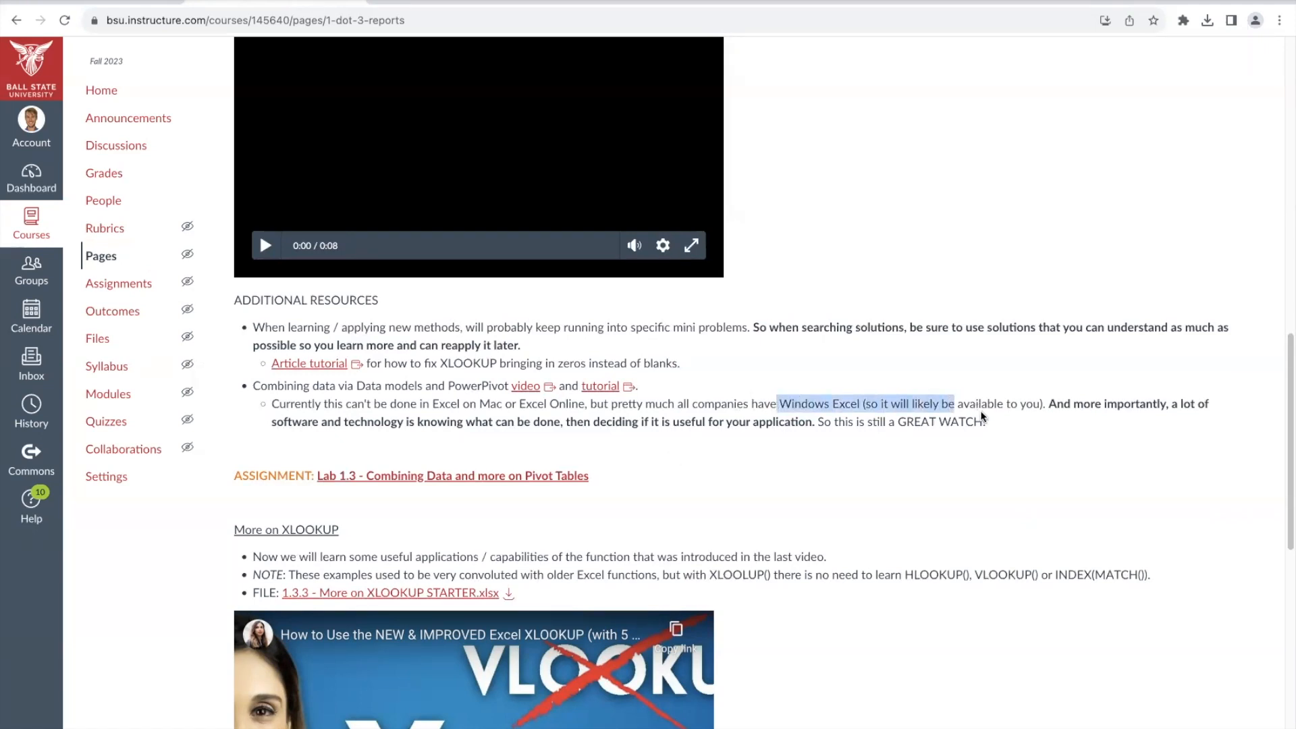
{"action": "left_click", "coordinate": [984, 416]}
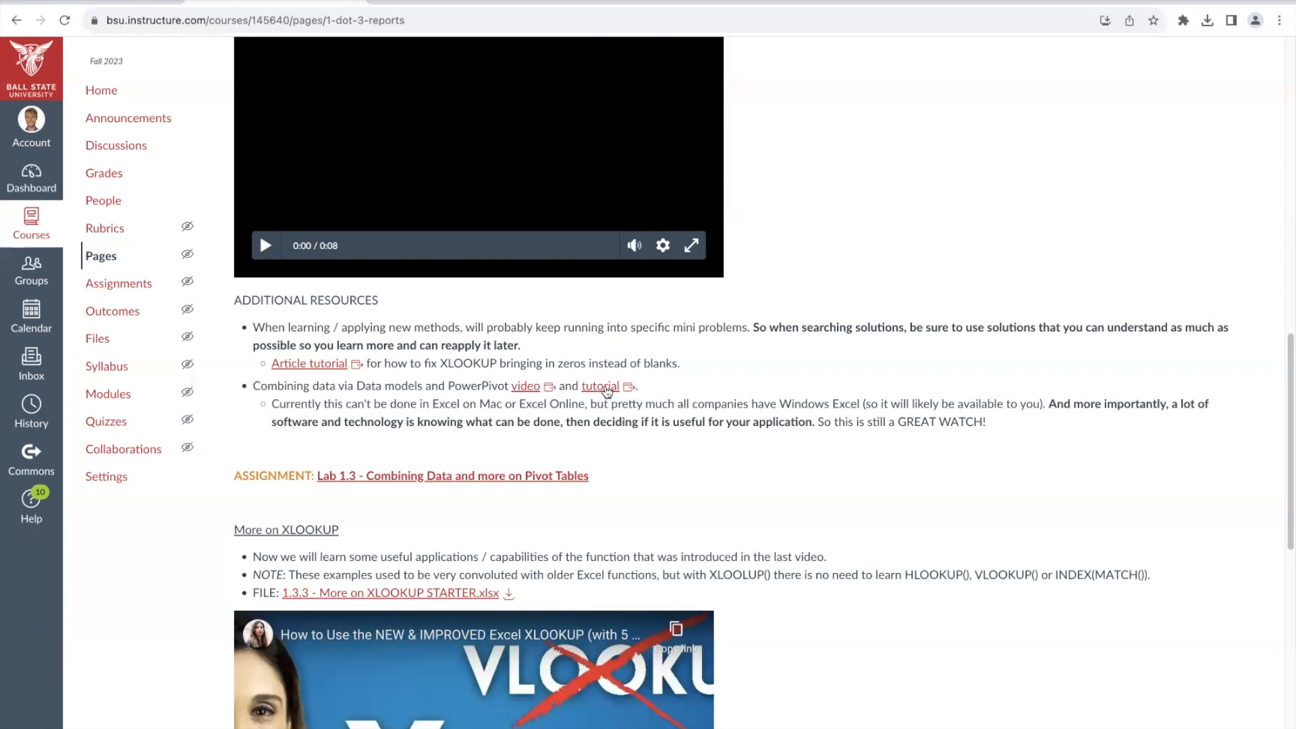
Leave the course page in Chrome, pass back through Excel and switch to the desktop
{"action": "key", "text": "ctrl+Left"}
{"action": "key", "text": "ctrl+Right"}
{"action": "key", "text": "ctrl+Right"}
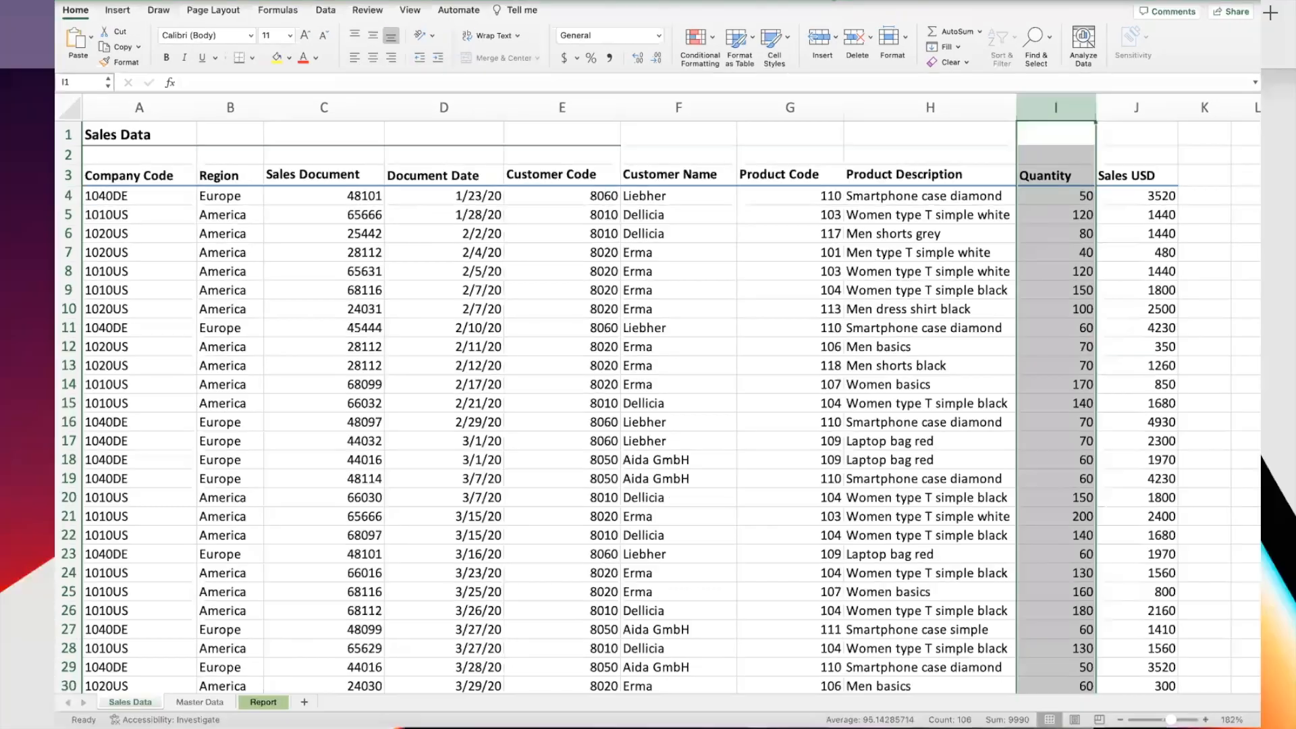
{"action": "key", "text": "ctrl+Up"}
{"action": "left_click", "coordinate": [540, 23]}
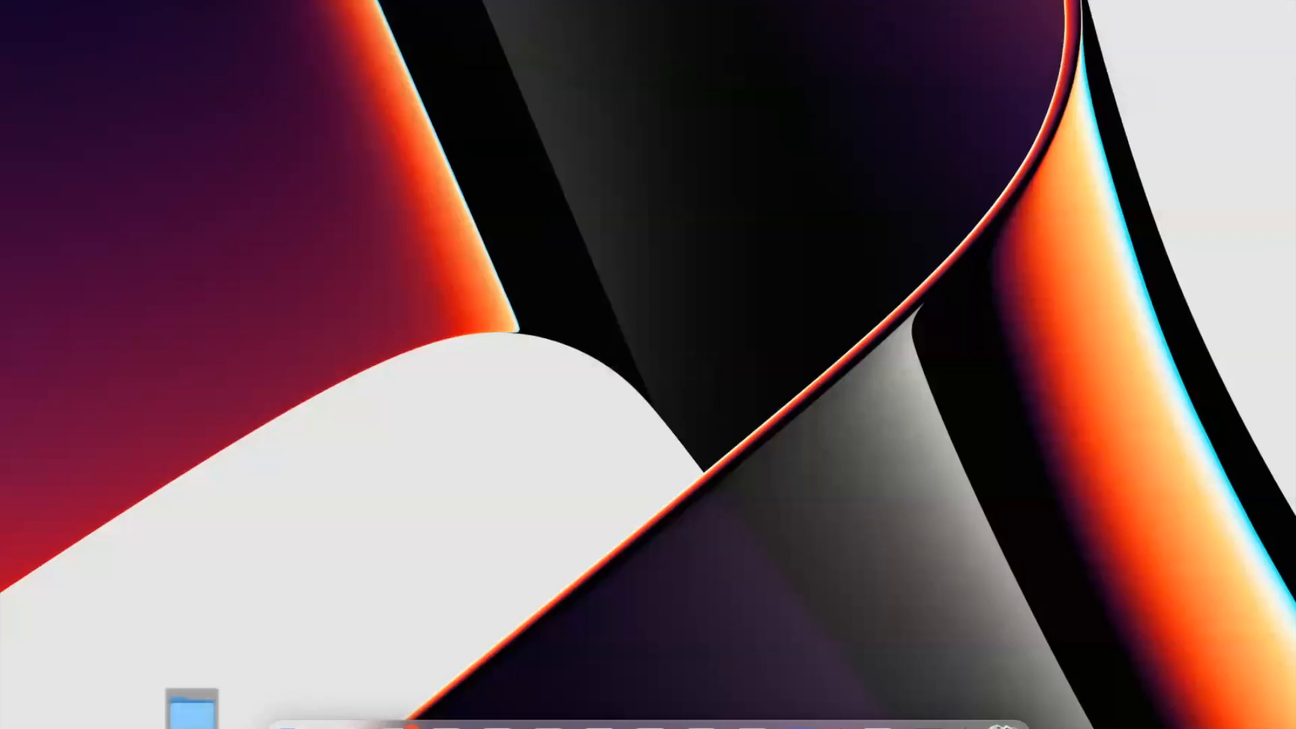